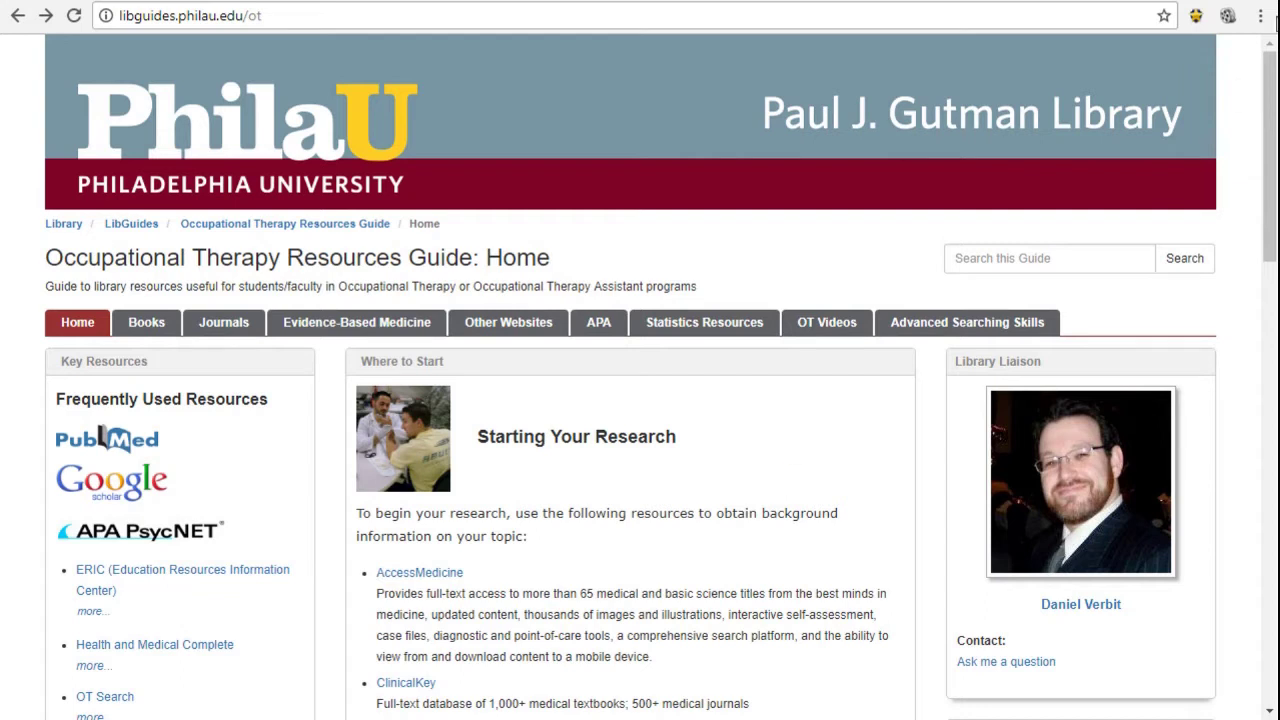
# - Open PubMed from the OT guide's Frequently Used Resources link
pyautogui.moveTo(1268, 105); pyautogui.dragTo(1273, 170)
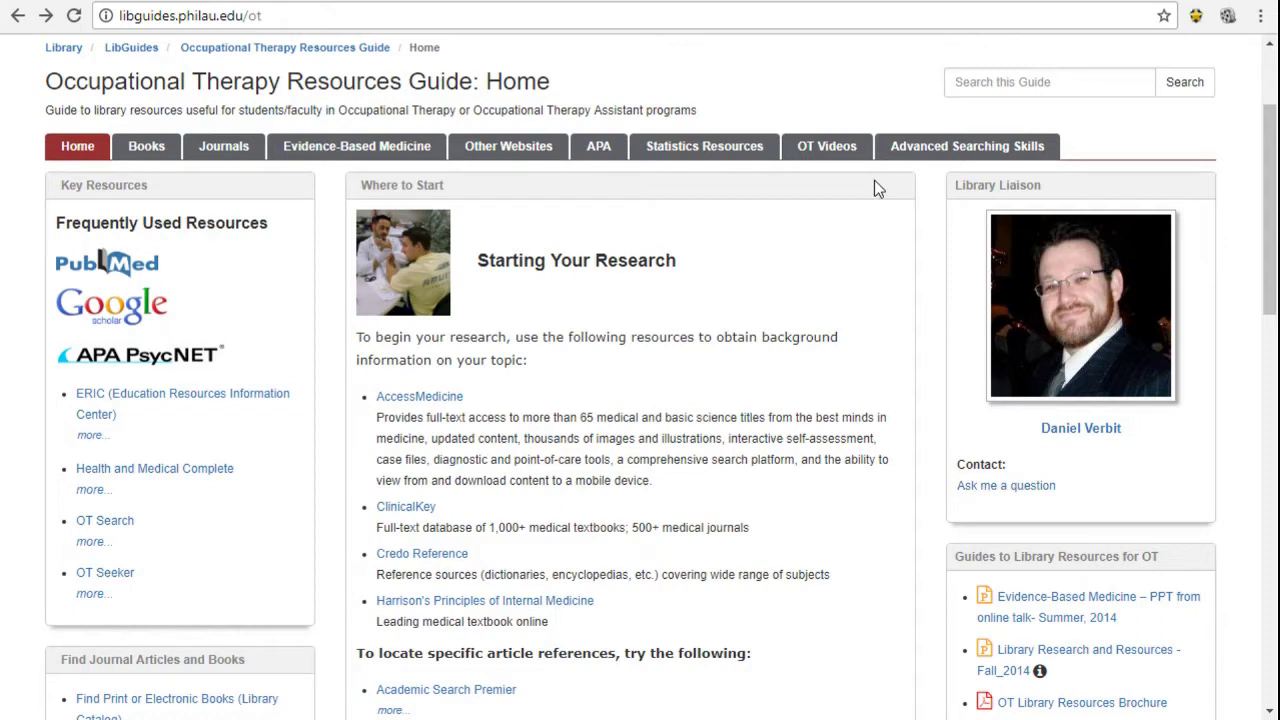
pyautogui.click(104, 266)
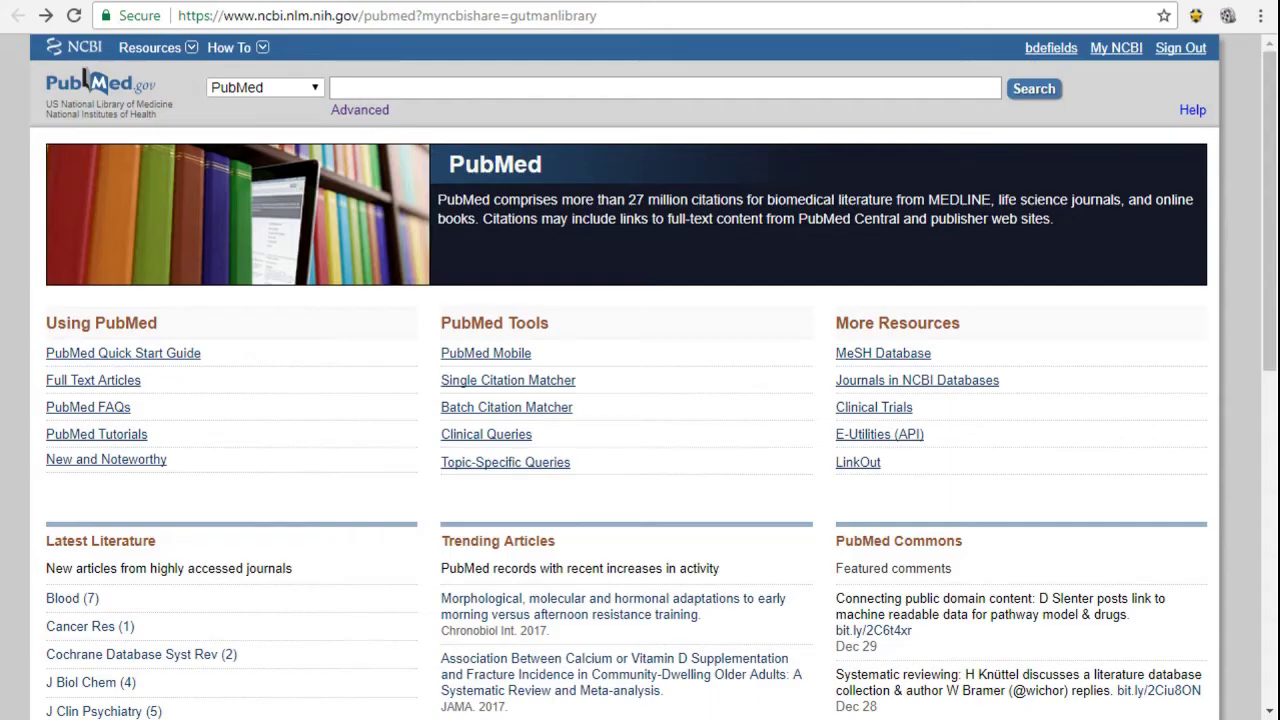
# - Search PubMed for 'How does obesity affect occupational performance'
pyautogui.click(533, 86)
pyautogui.write('How d')
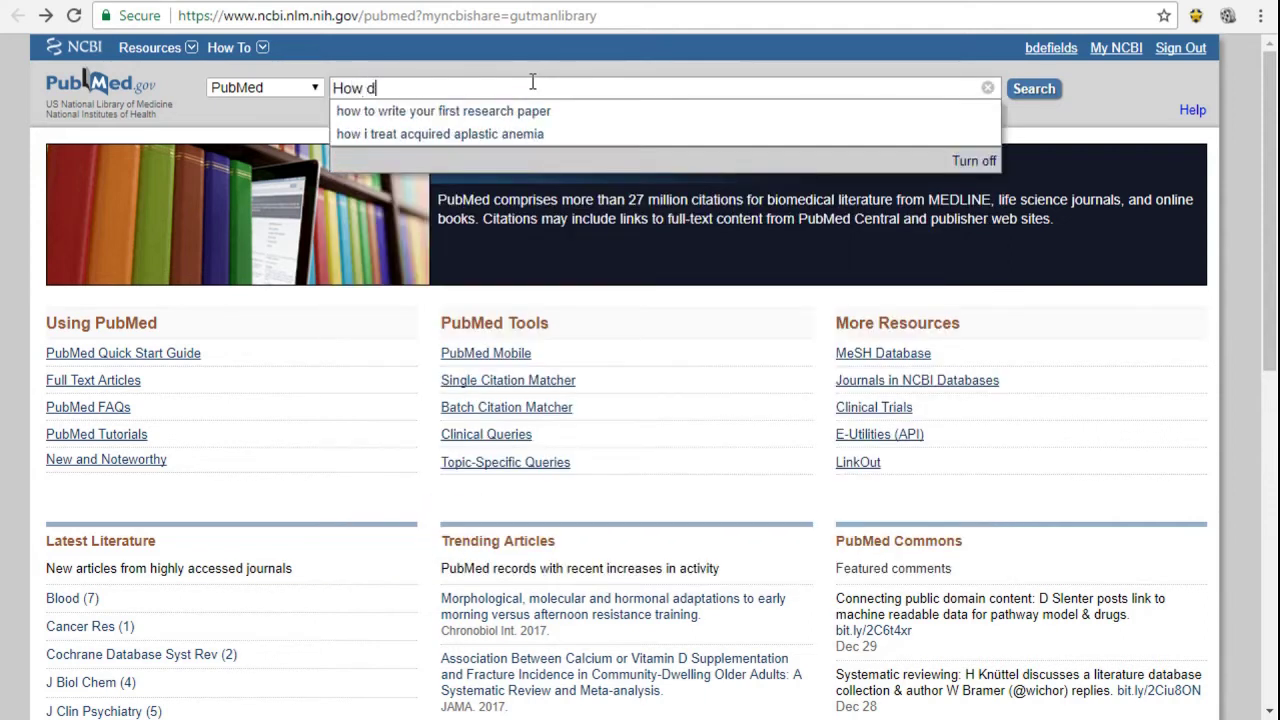
pyautogui.write('oes o')
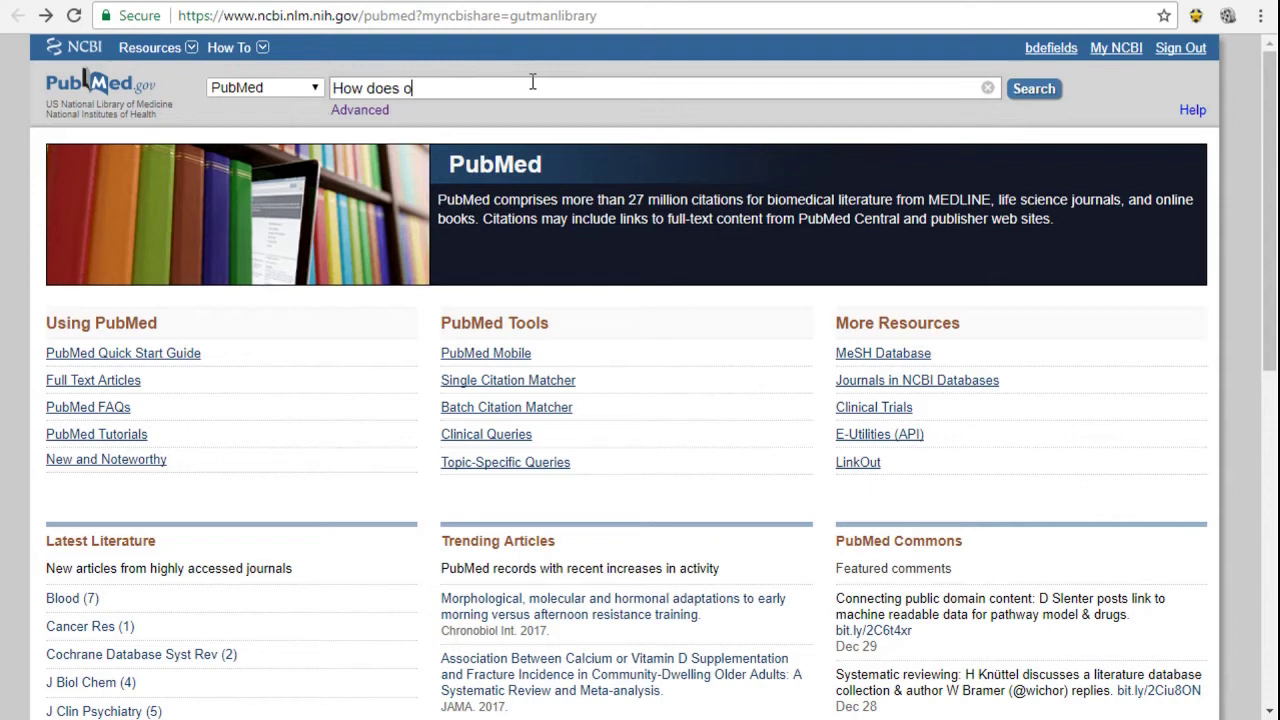
pyautogui.write('besity affect occu')
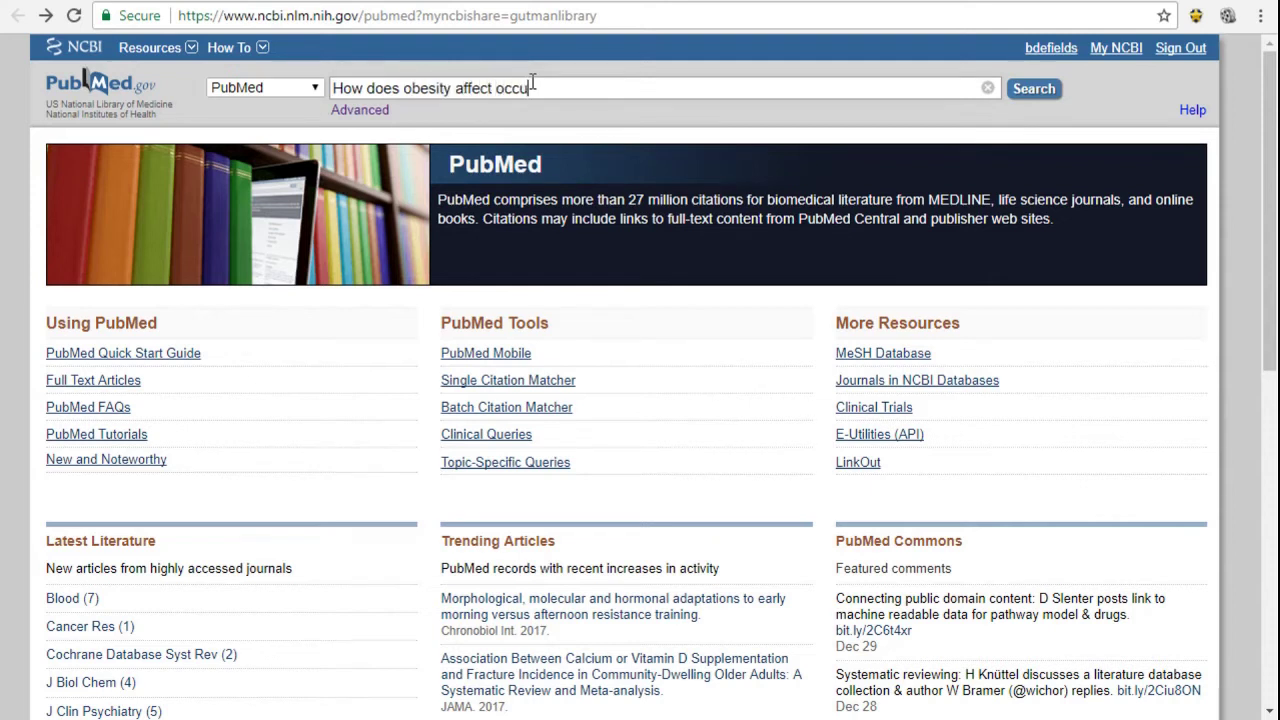
pyautogui.write('pational perfor')
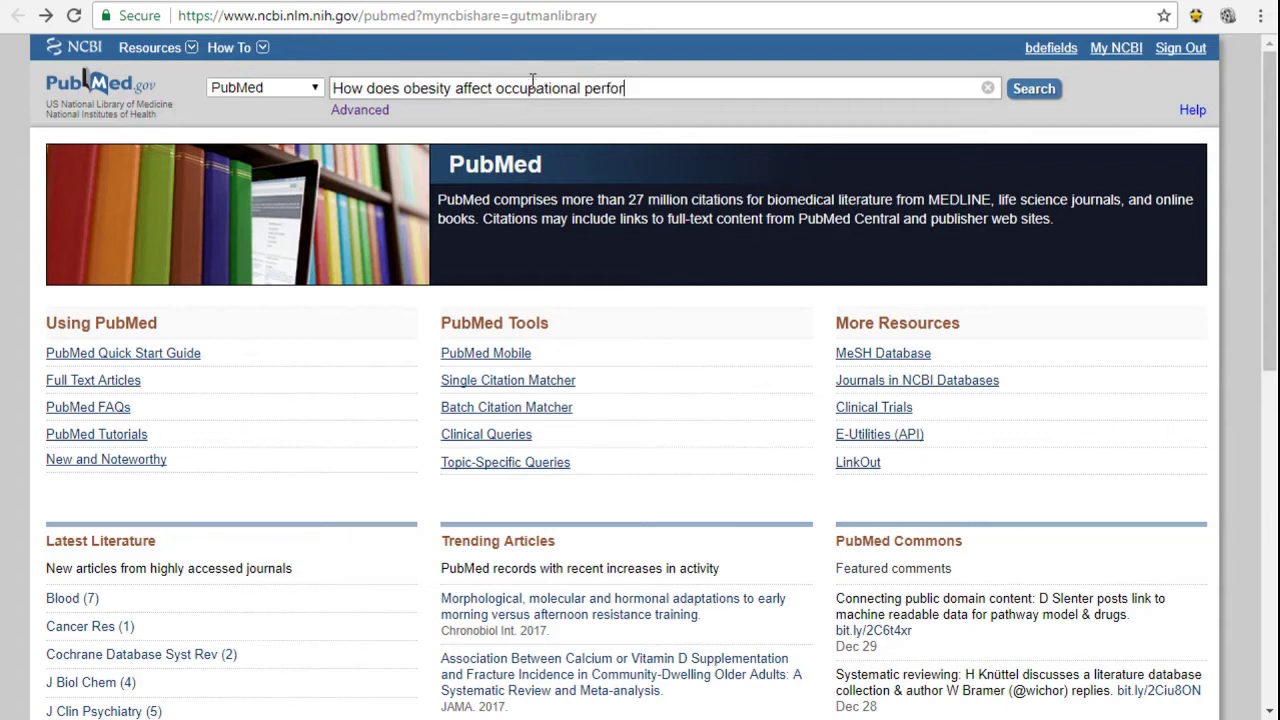
pyautogui.write('mance')
pyautogui.click(1033, 92)
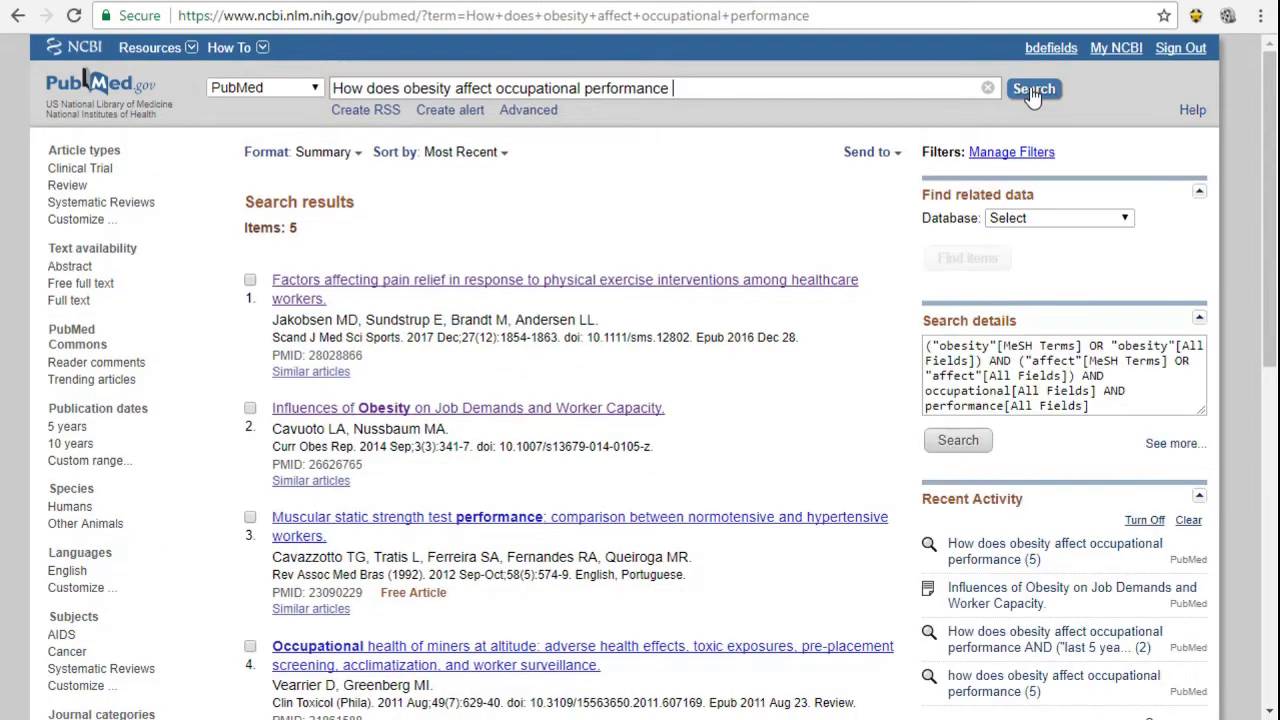
# - Add the Sex filter (Female, Male) to the results sidebar from the additional filters
pyautogui.moveTo(1269, 117)
pyautogui.mouseDown()
pyautogui.moveTo(1269, 241)
pyautogui.moveTo(1273, 97)
pyautogui.mouseUp()
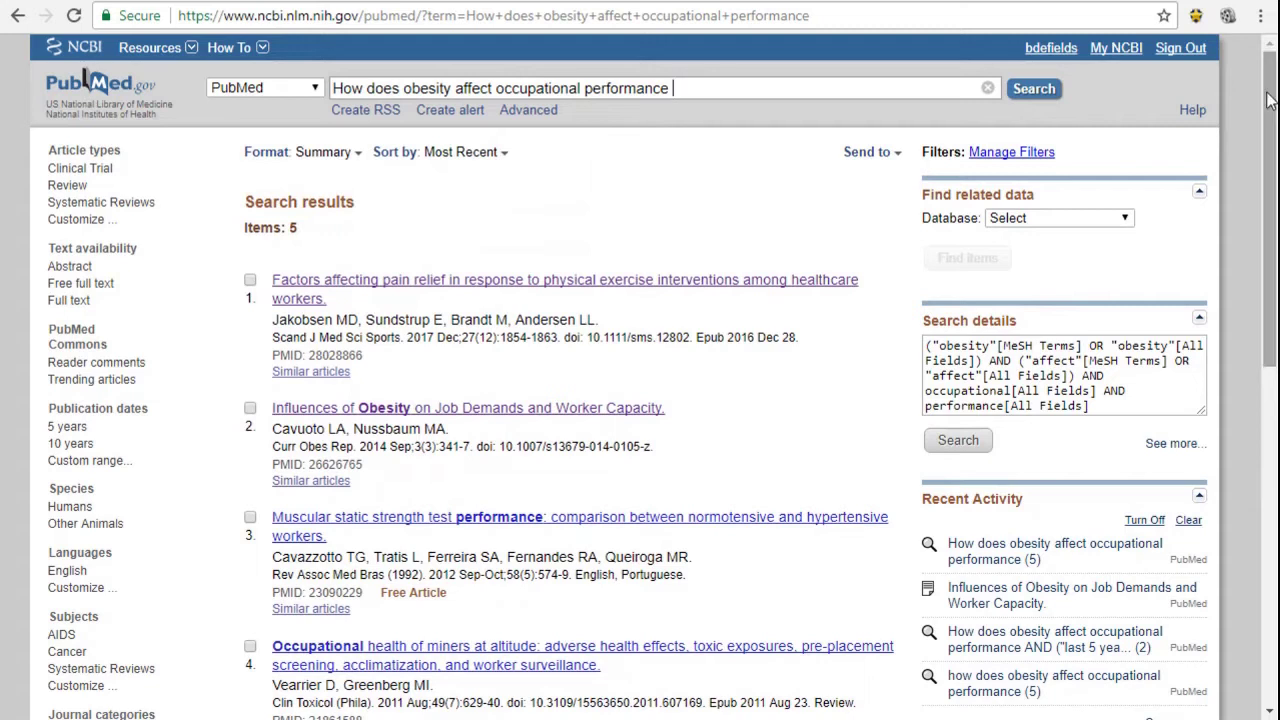
pyautogui.moveTo(1269, 100)
pyautogui.mouseDown()
pyautogui.moveTo(1269, 280)
pyautogui.moveTo(1271, 108)
pyautogui.mouseUp()
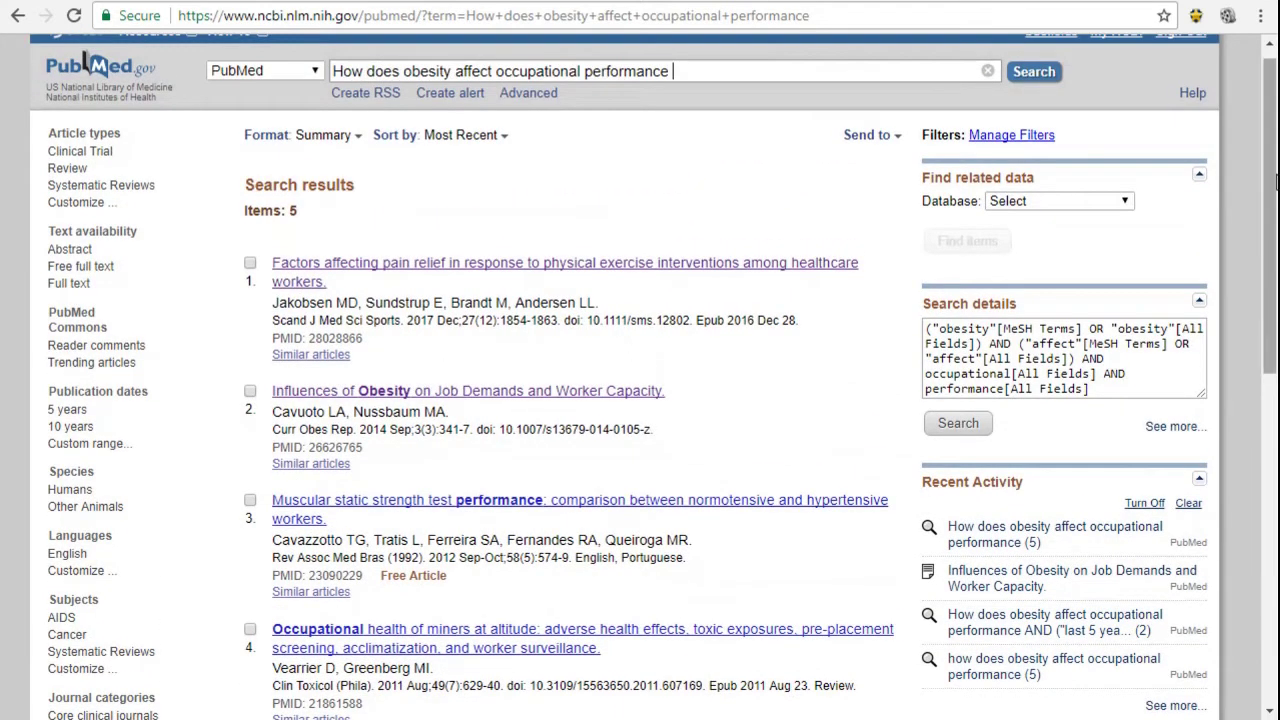
pyautogui.moveTo(1270, 205); pyautogui.dragTo(1270, 370)
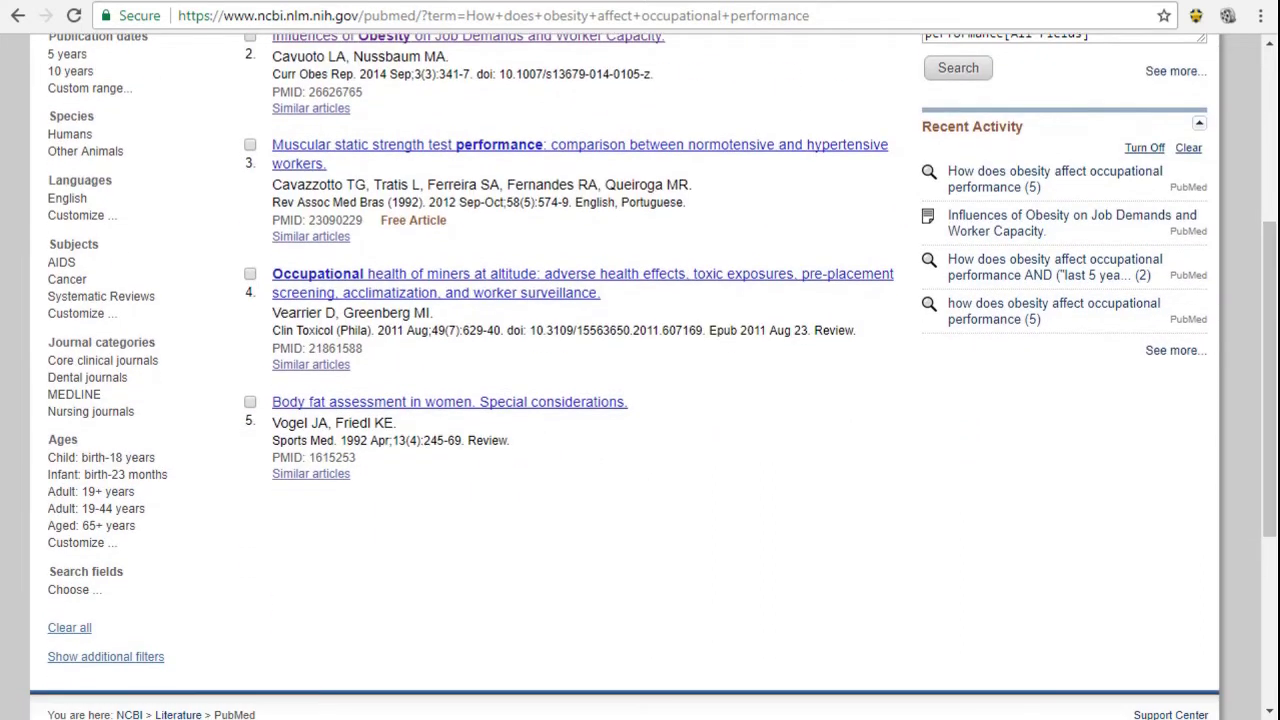
pyautogui.click(110, 660)
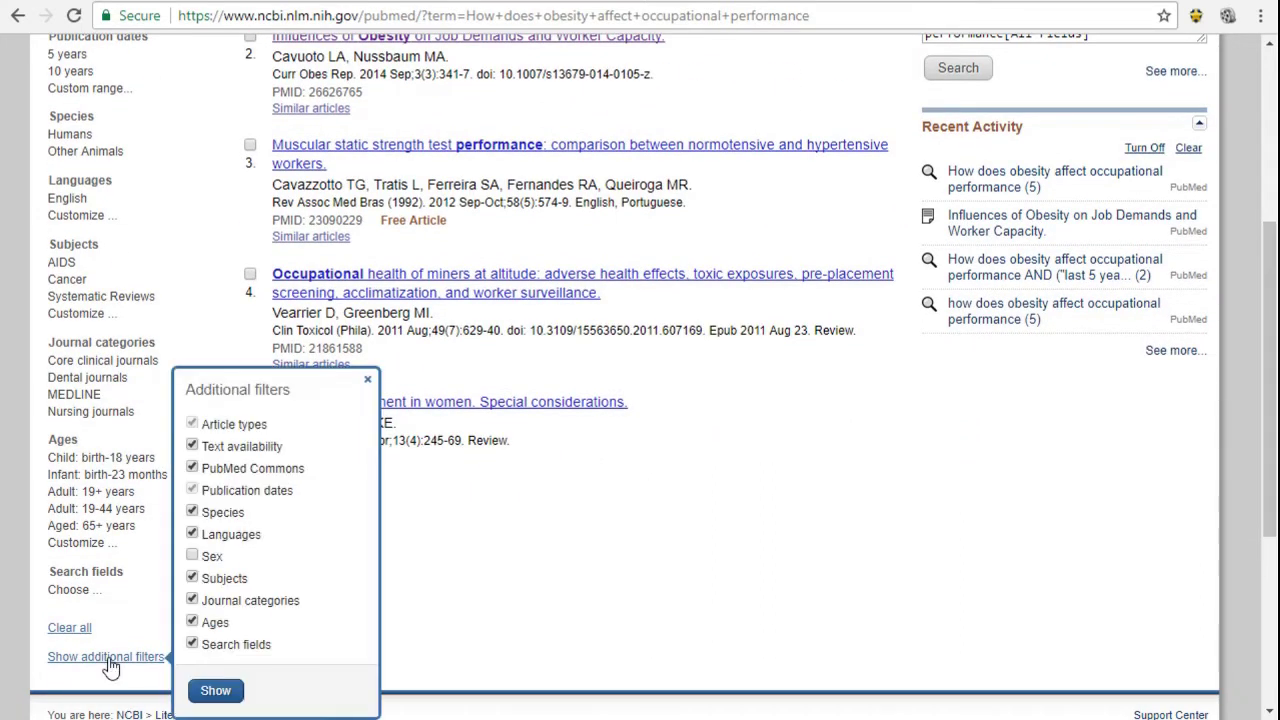
pyautogui.click(193, 558)
pyautogui.click(220, 692)
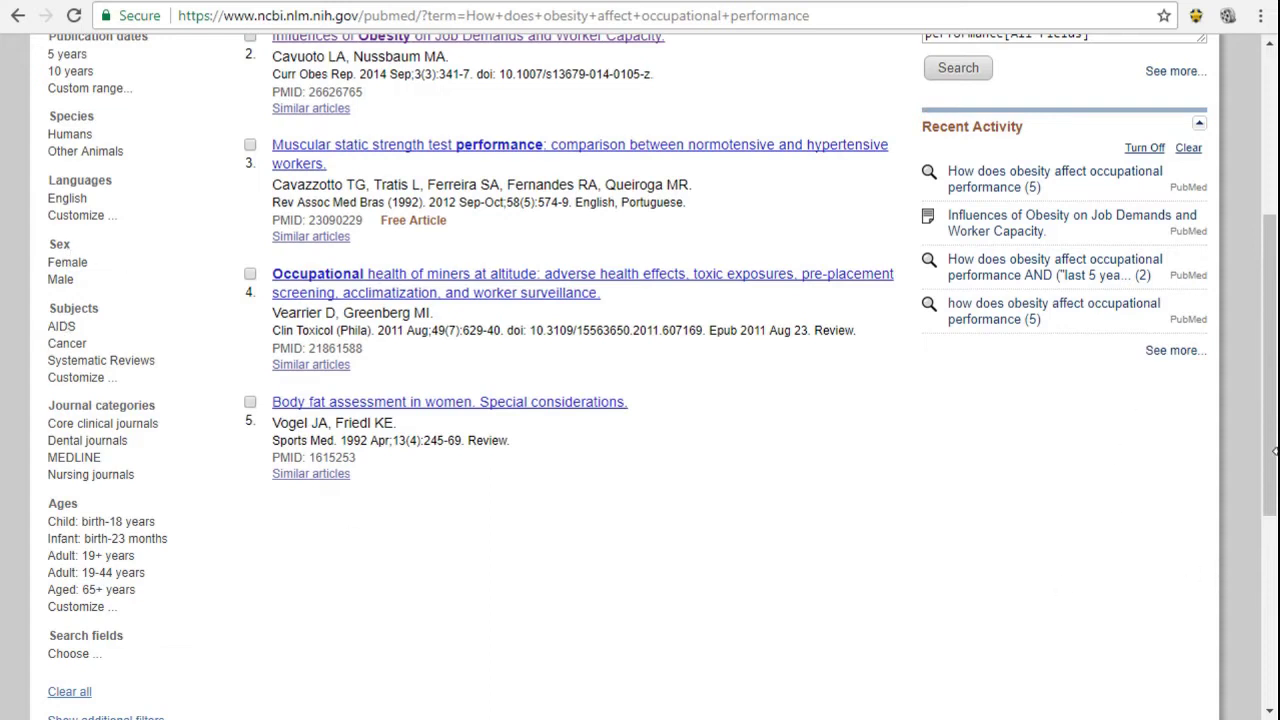
pyautogui.moveTo(1274, 475); pyautogui.dragTo(1272, 318)
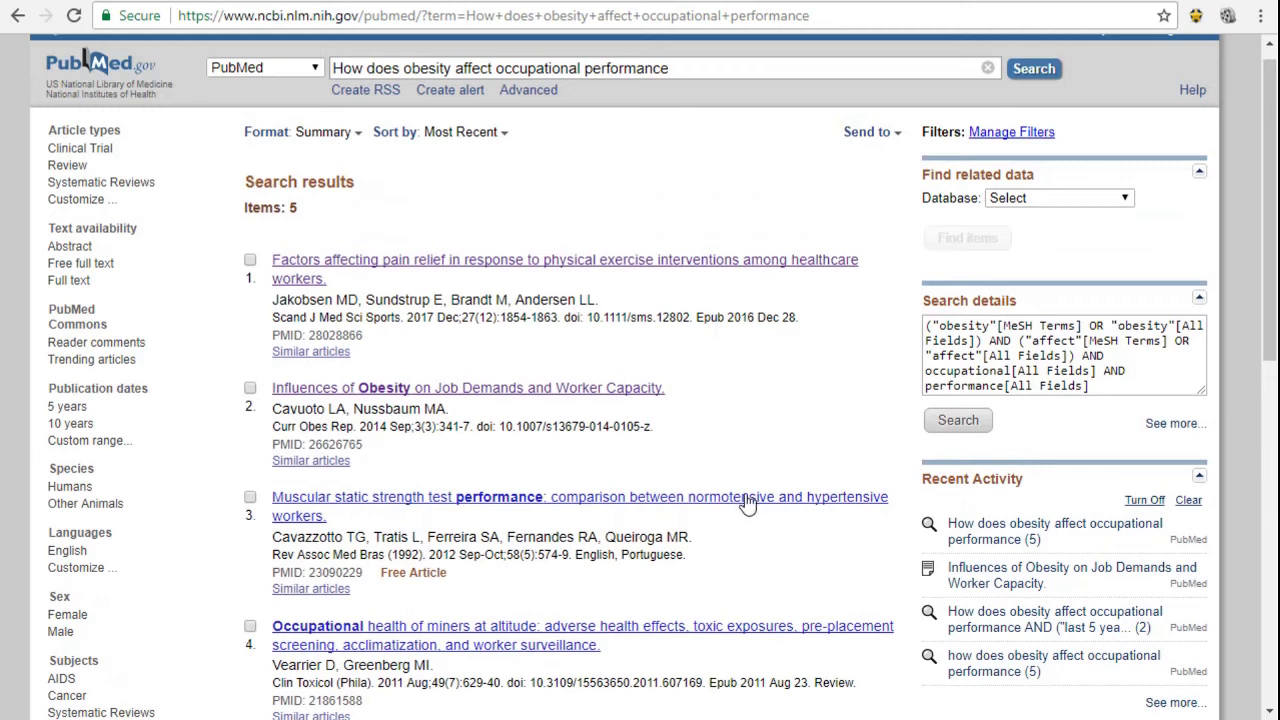
# - Limit results to 5 years and open 'Influences of Obesity on Job Demands and Worker Capacity'
pyautogui.click(62, 409)
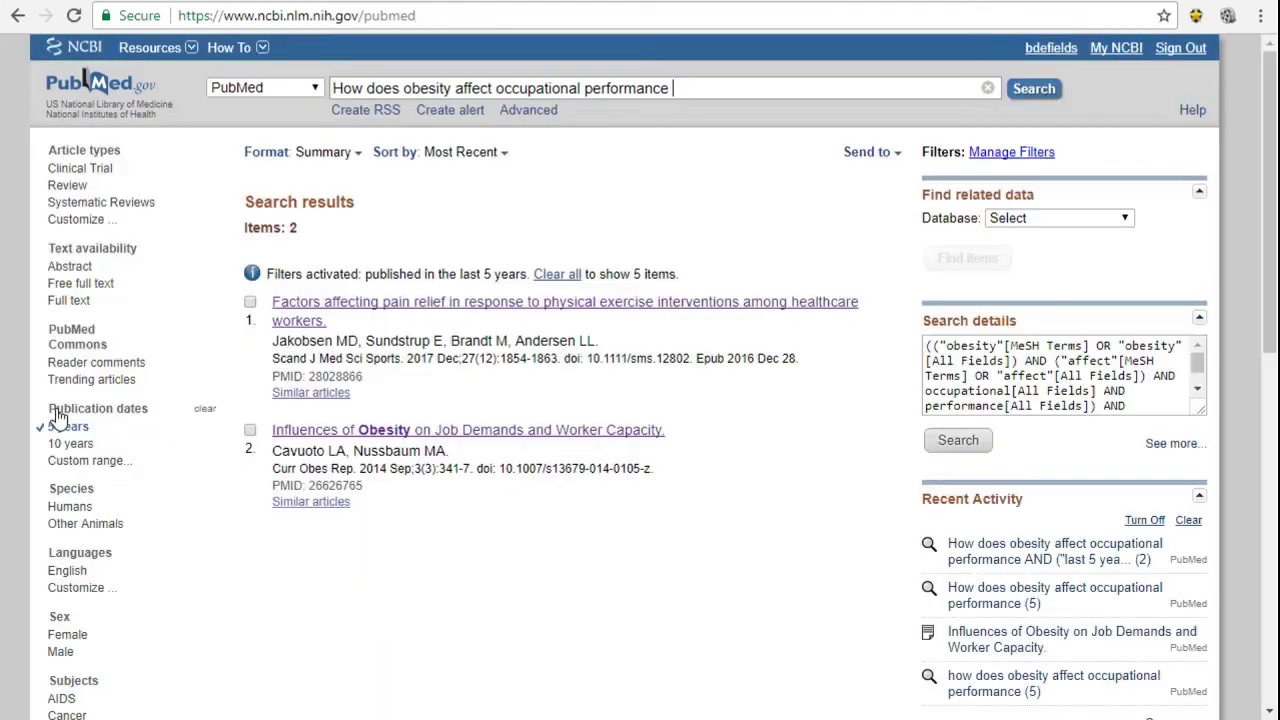
pyautogui.moveTo(1272, 283)
pyautogui.mouseDown()
pyautogui.moveTo(1272, 454)
pyautogui.moveTo(1272, 288)
pyautogui.mouseUp()
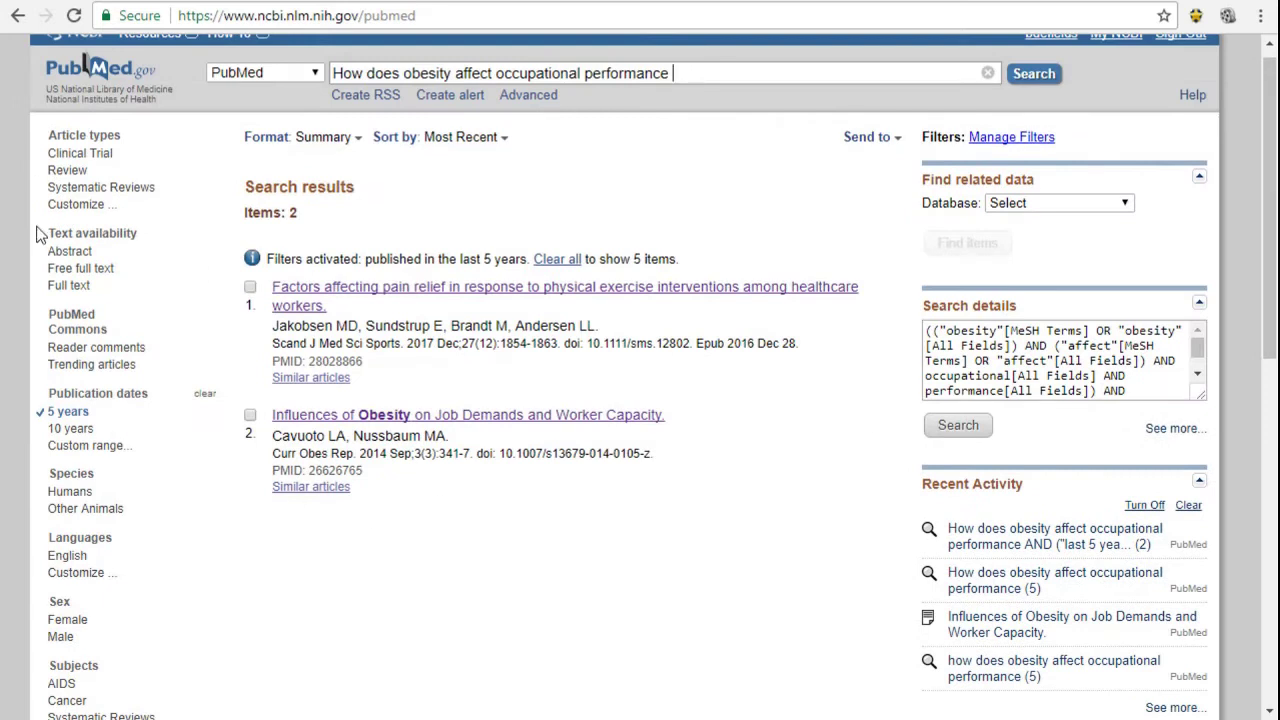
pyautogui.click(208, 398)
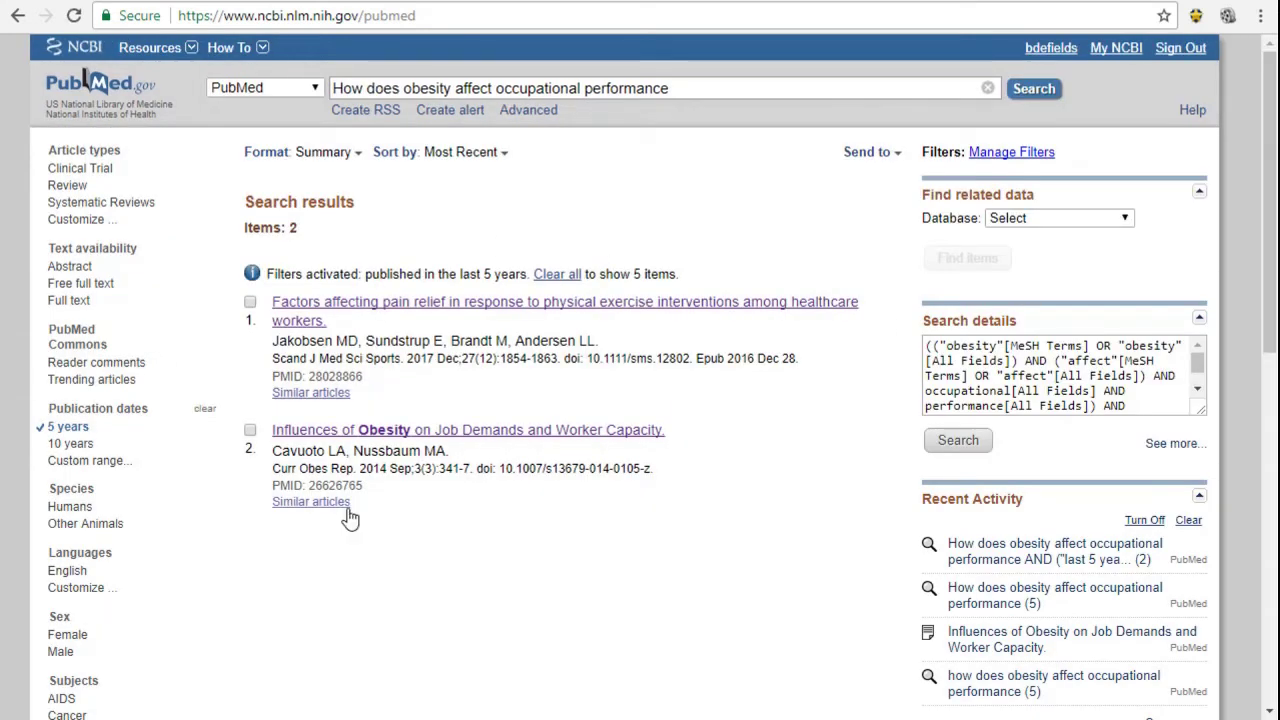
pyautogui.click(510, 432)
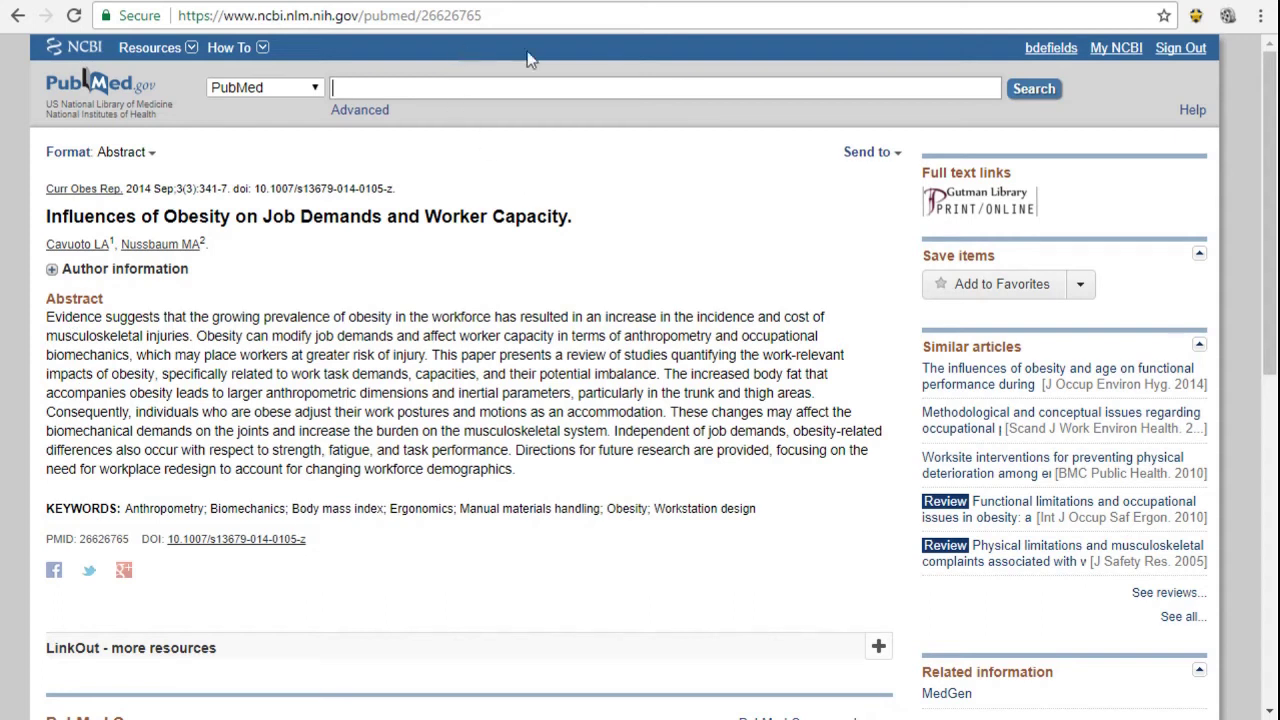
pyautogui.click(986, 219)
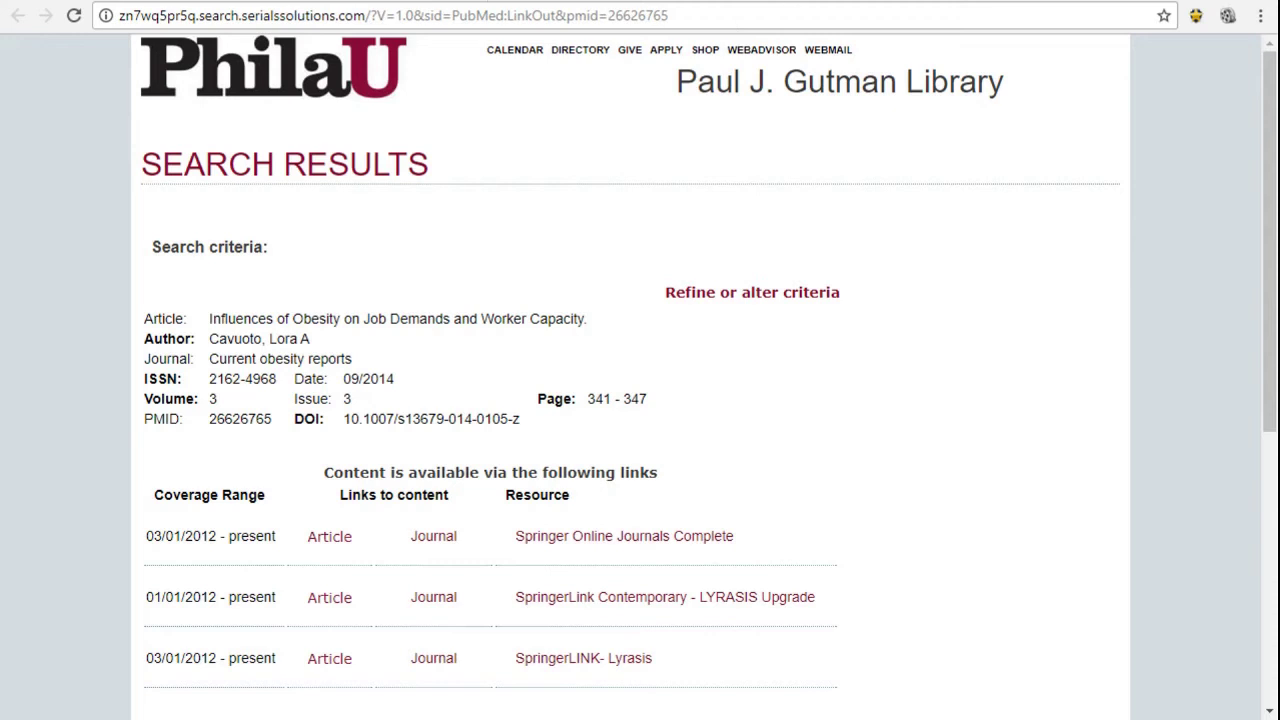
pyautogui.hotkey('alt', 'Left')
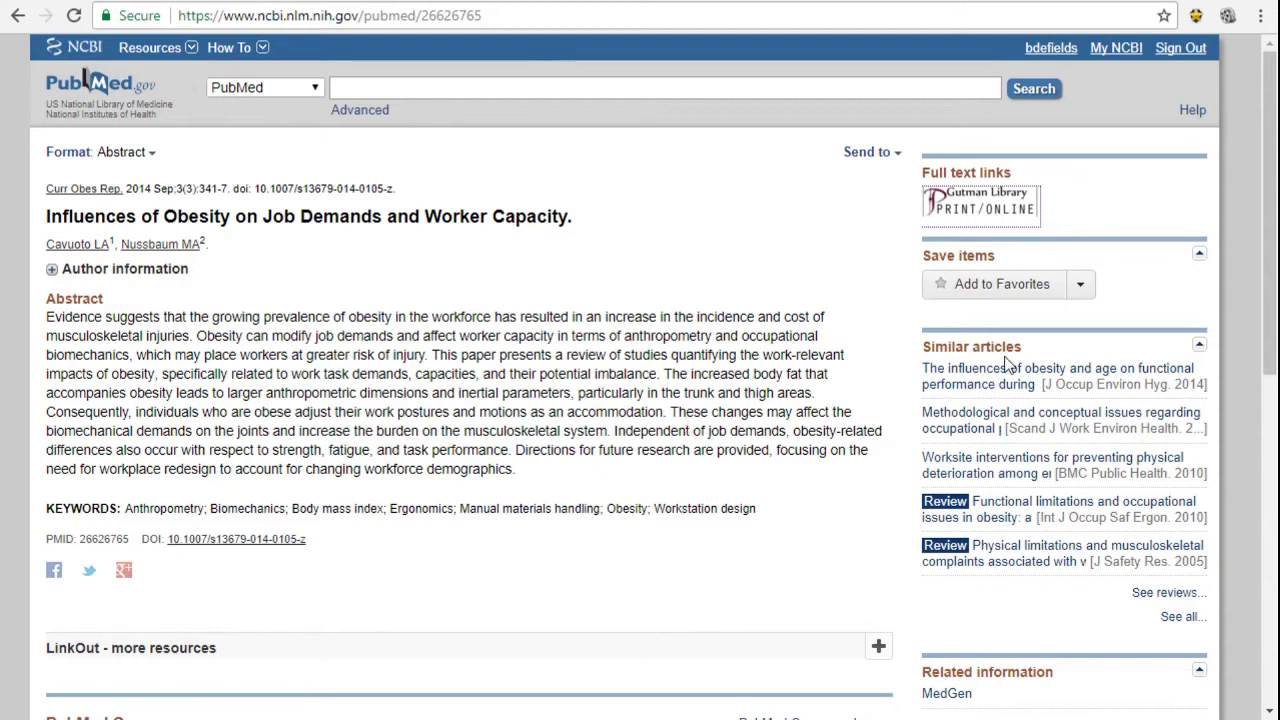
# - Return to the obesity search results and clear the 5-year publication date filter
pyautogui.moveTo(955, 378)
pyautogui.moveTo(1005, 390)
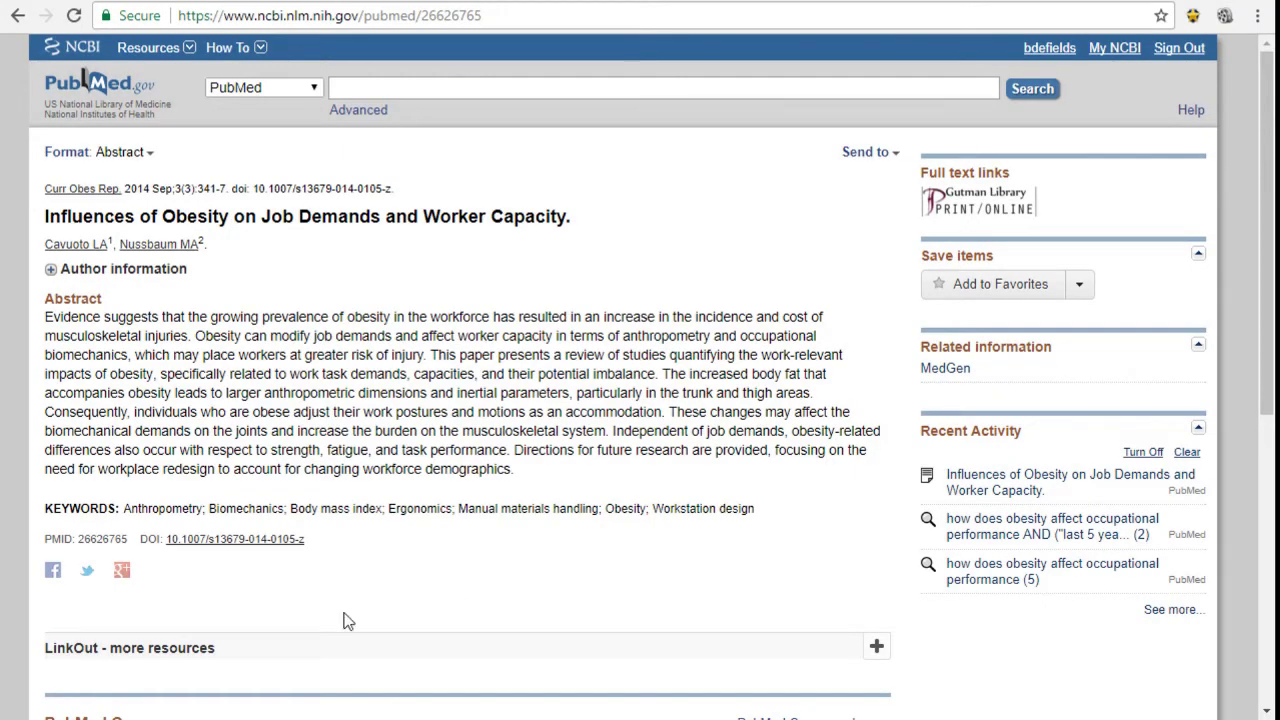
pyautogui.click(18, 15)
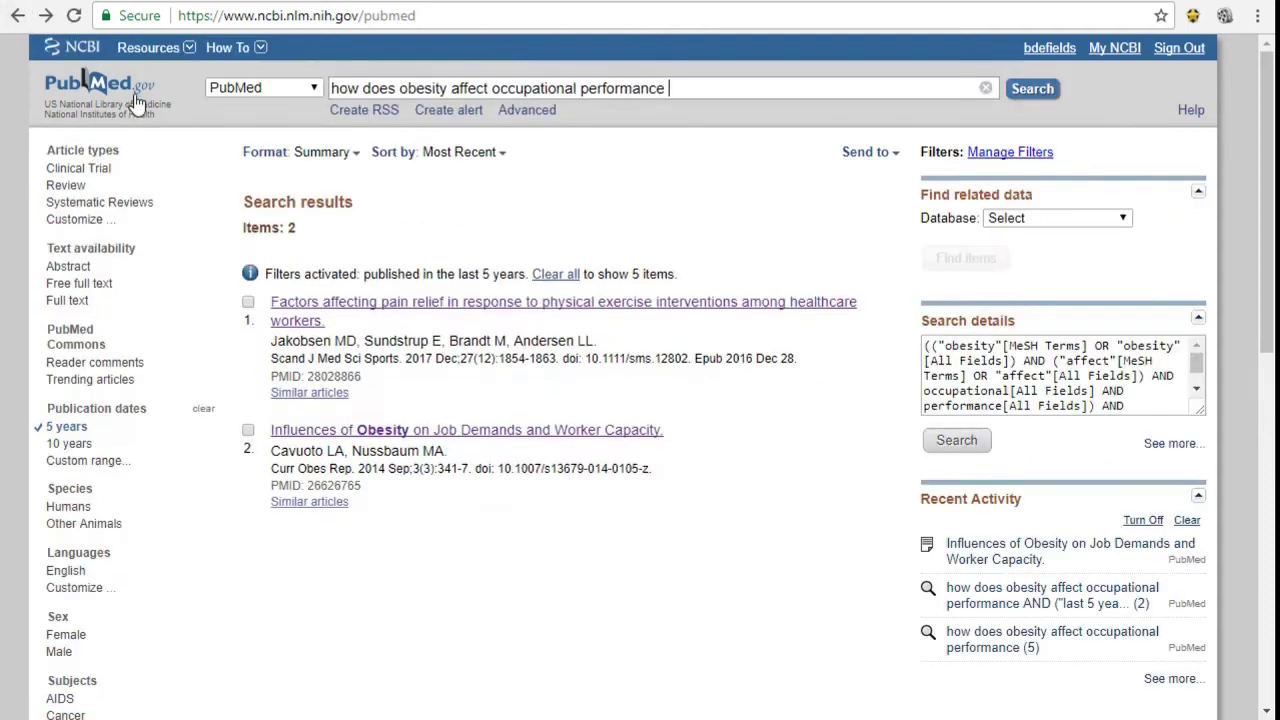
pyautogui.click(206, 412)
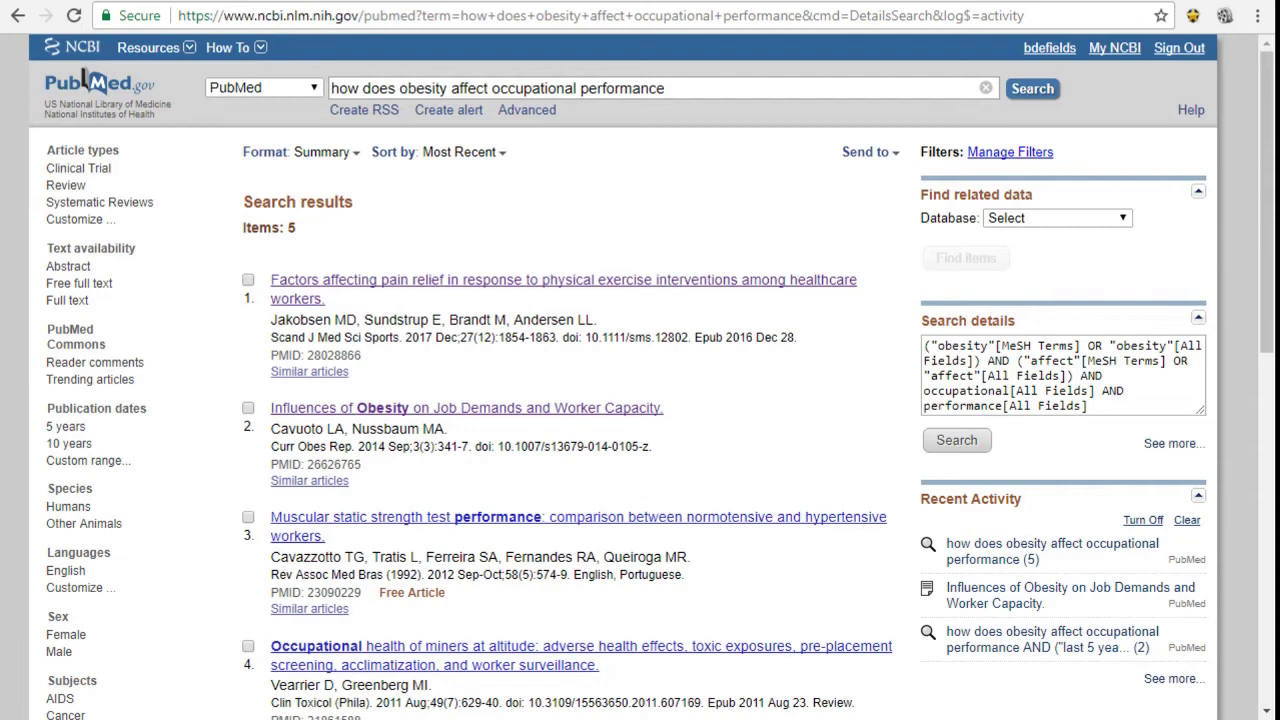
# - Sign out, then sign back in to NCBI with the account username and password
pyautogui.click(1182, 49)
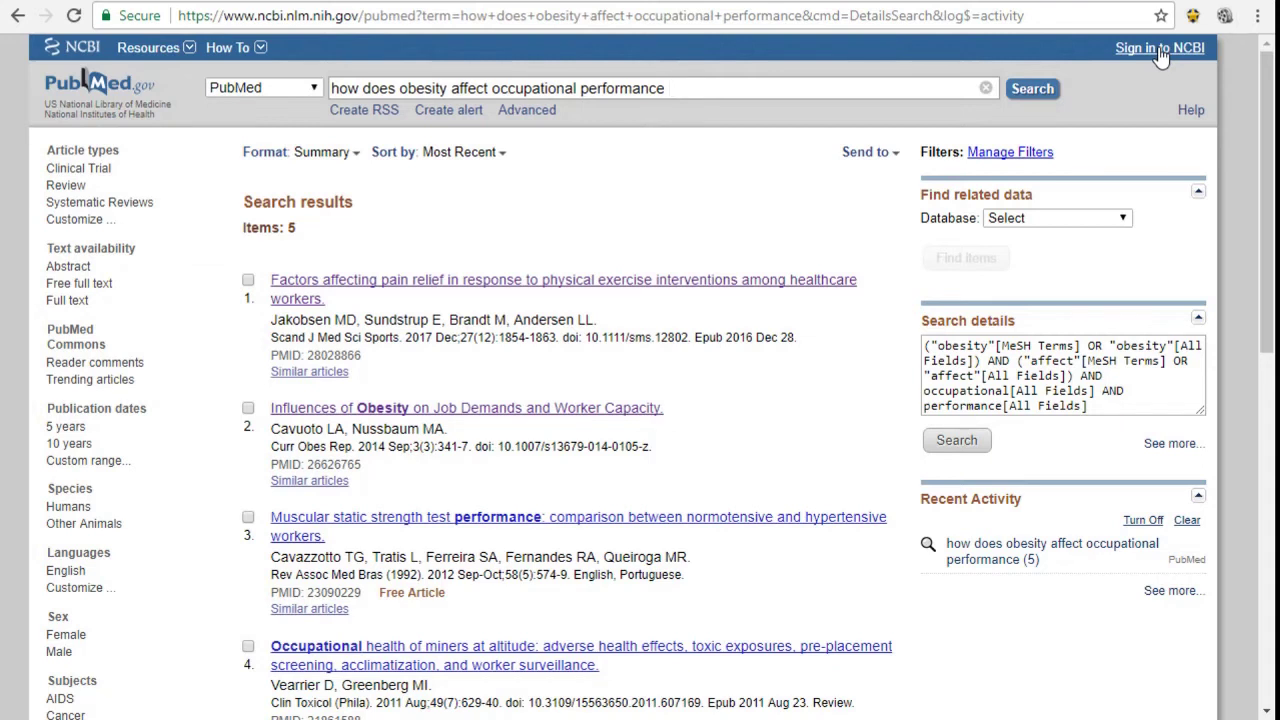
pyautogui.click(1160, 49)
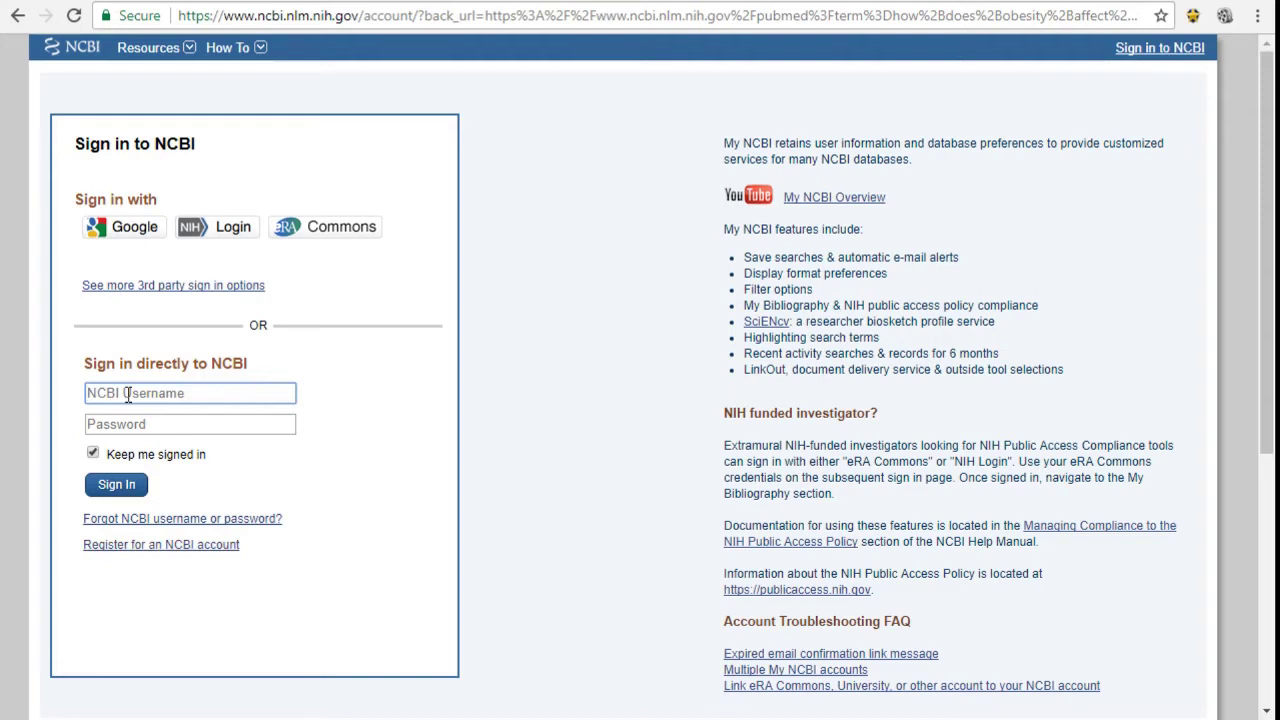
pyautogui.write('bdefields')
pyautogui.press('Tab')
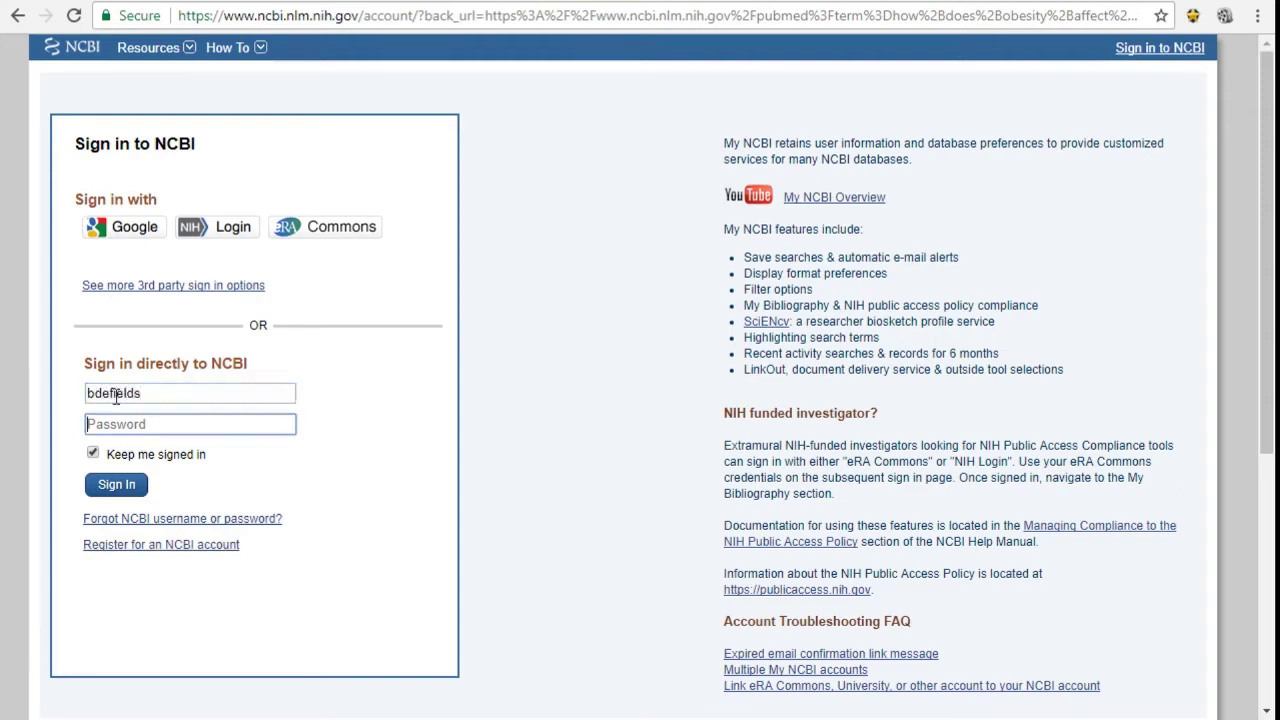
pyautogui.write('********')
pyautogui.press('Return')
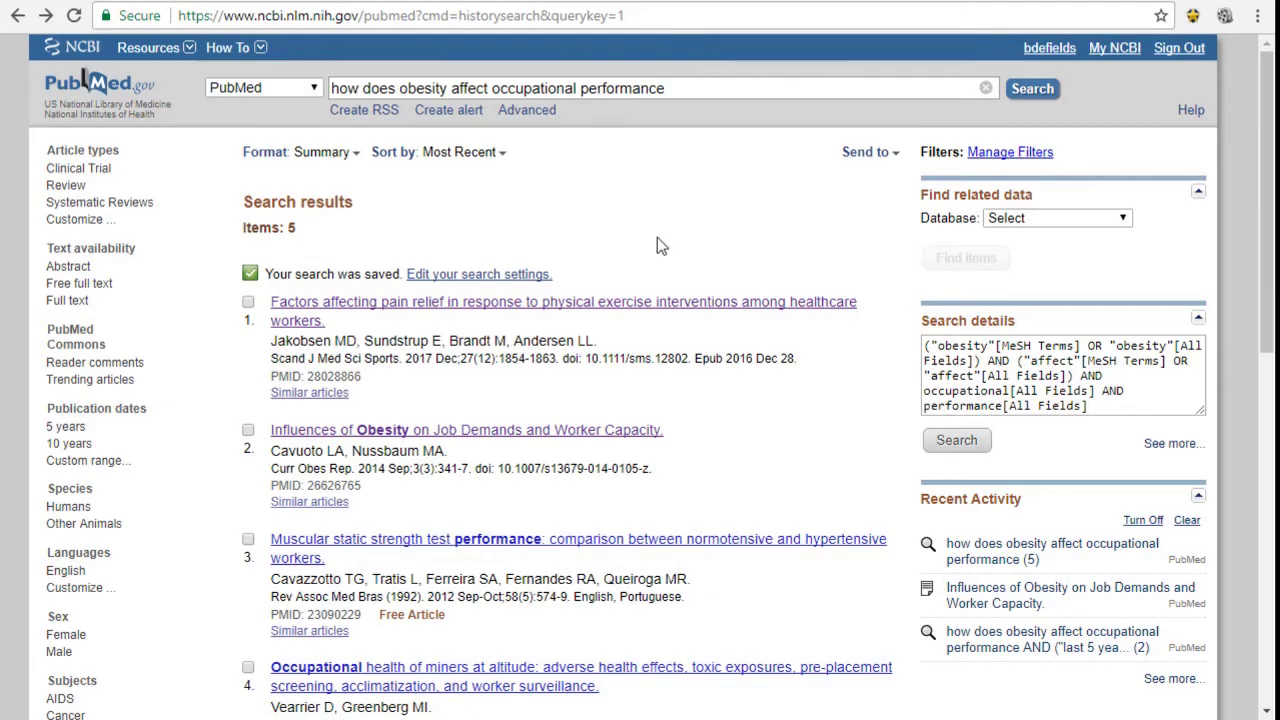
# - Save the obesity search as an alert with e-mail updates set to 'No, thanks'
pyautogui.click(445, 112)
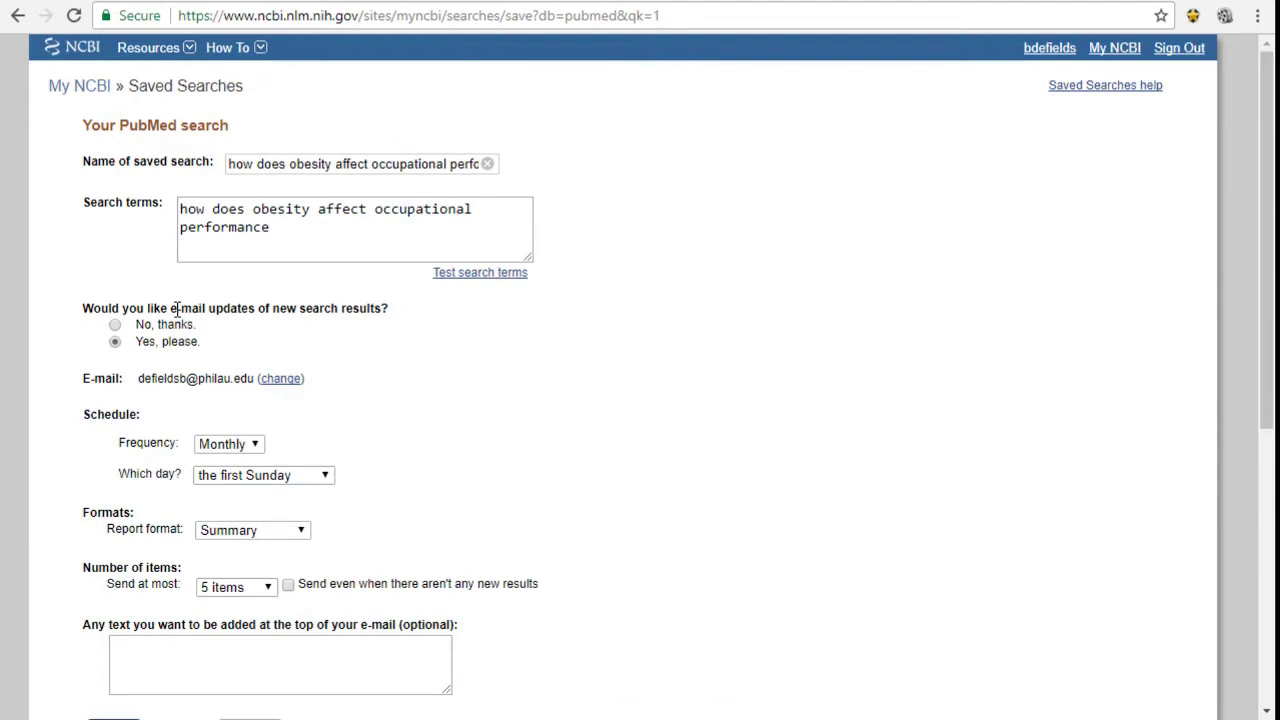
pyautogui.click(116, 327)
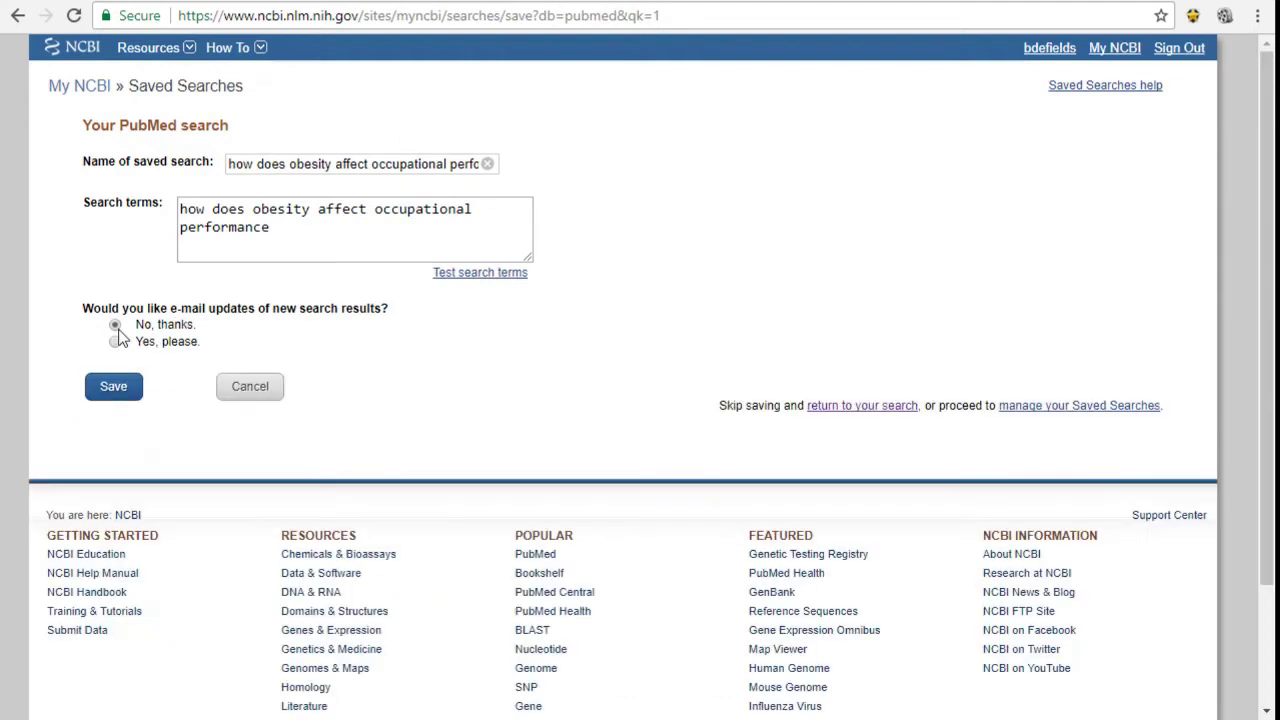
pyautogui.click(116, 390)
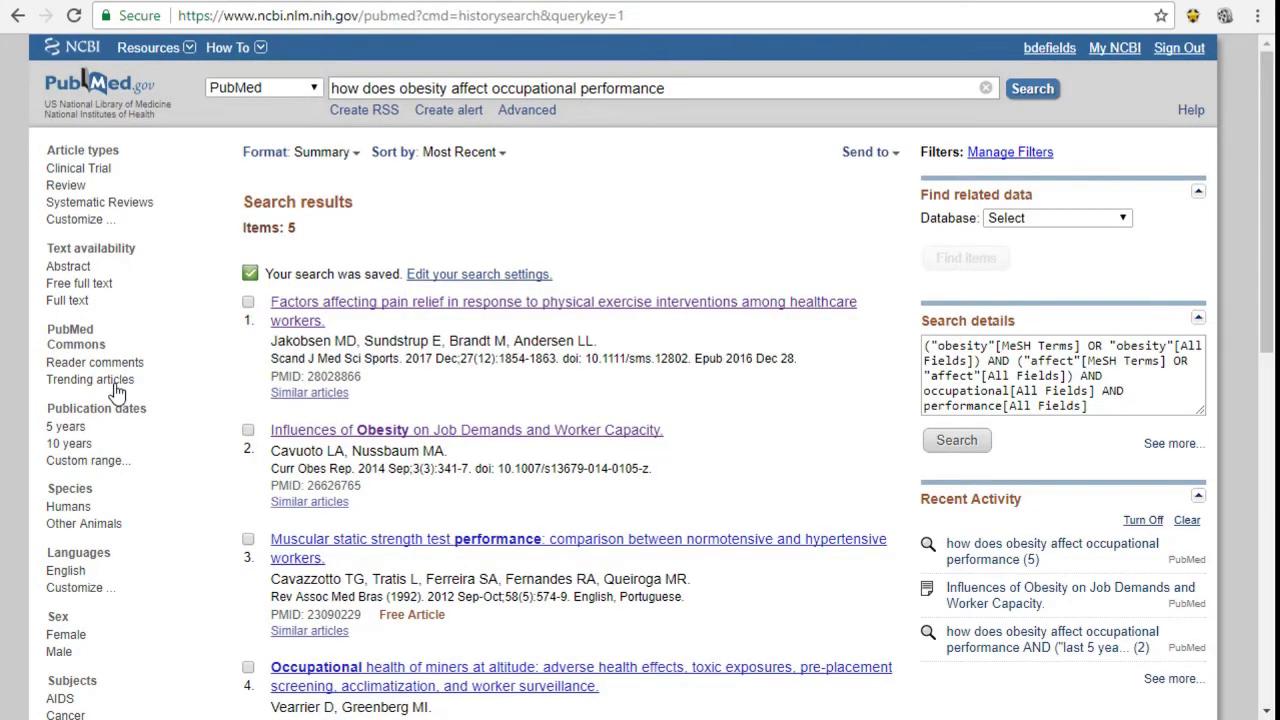
pyautogui.click(1125, 55)
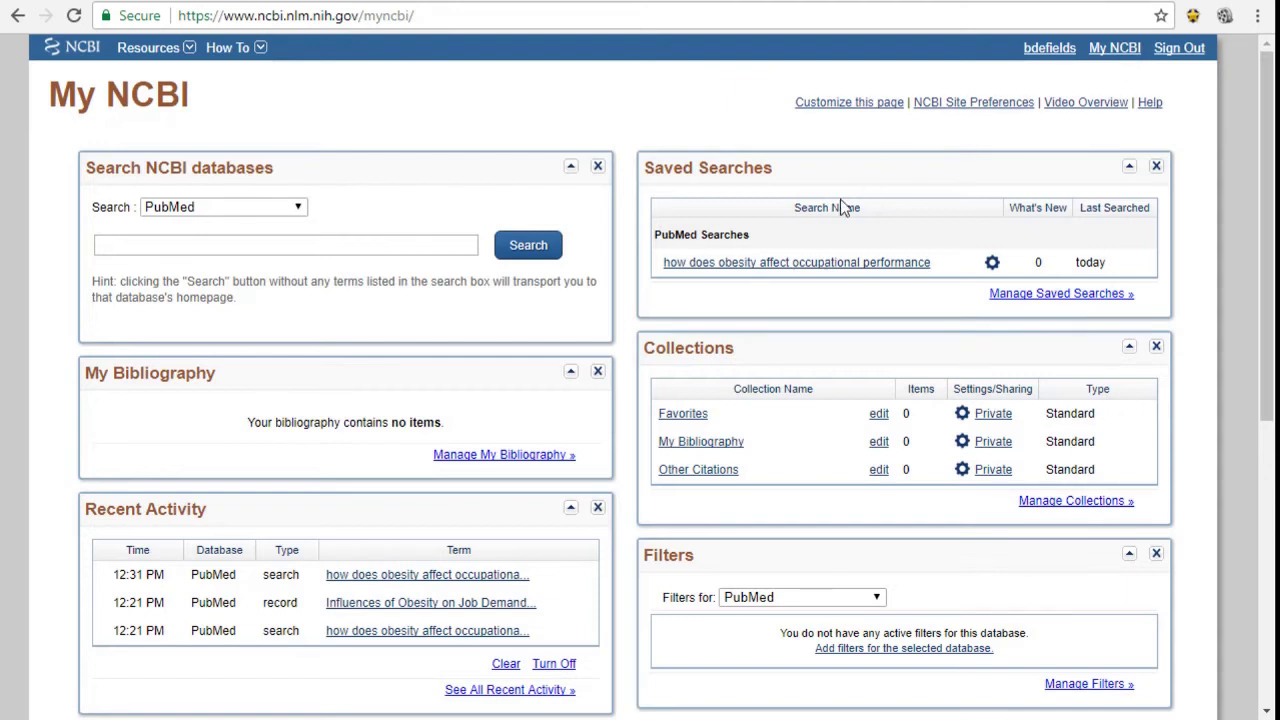
pyautogui.click(808, 265)
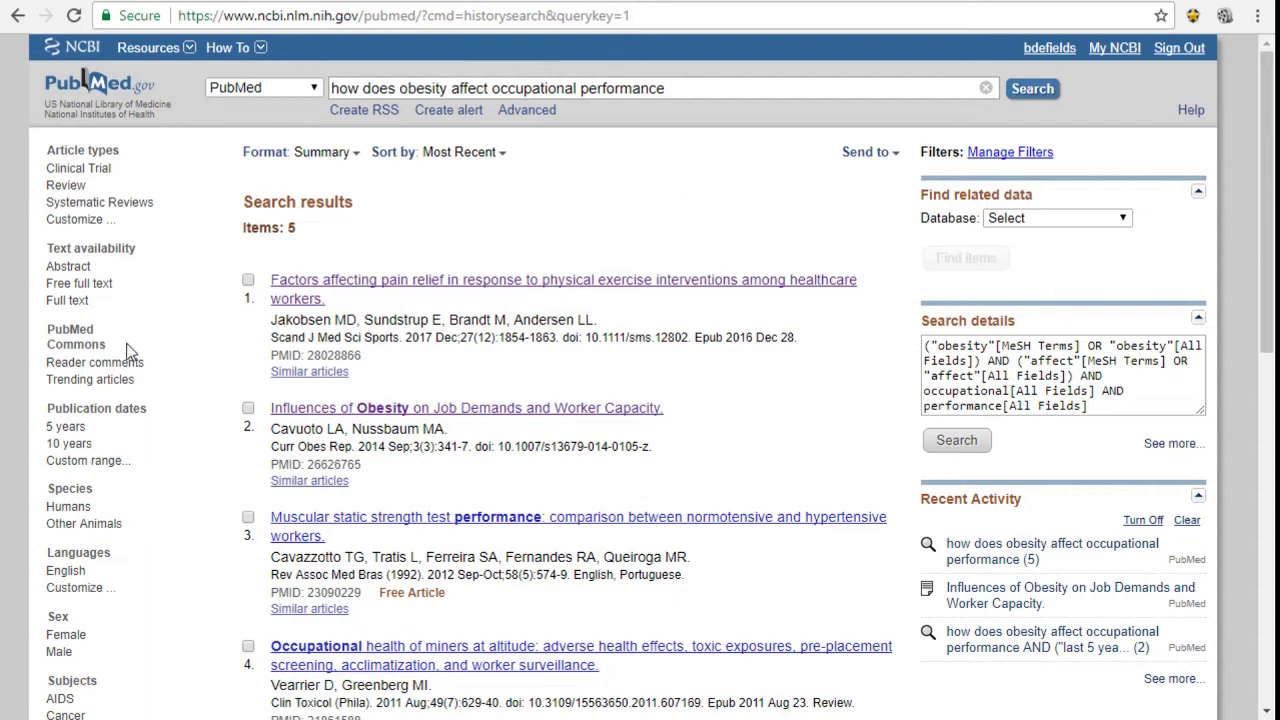
# - Select the first two results and send them to Collections
pyautogui.click(248, 280)
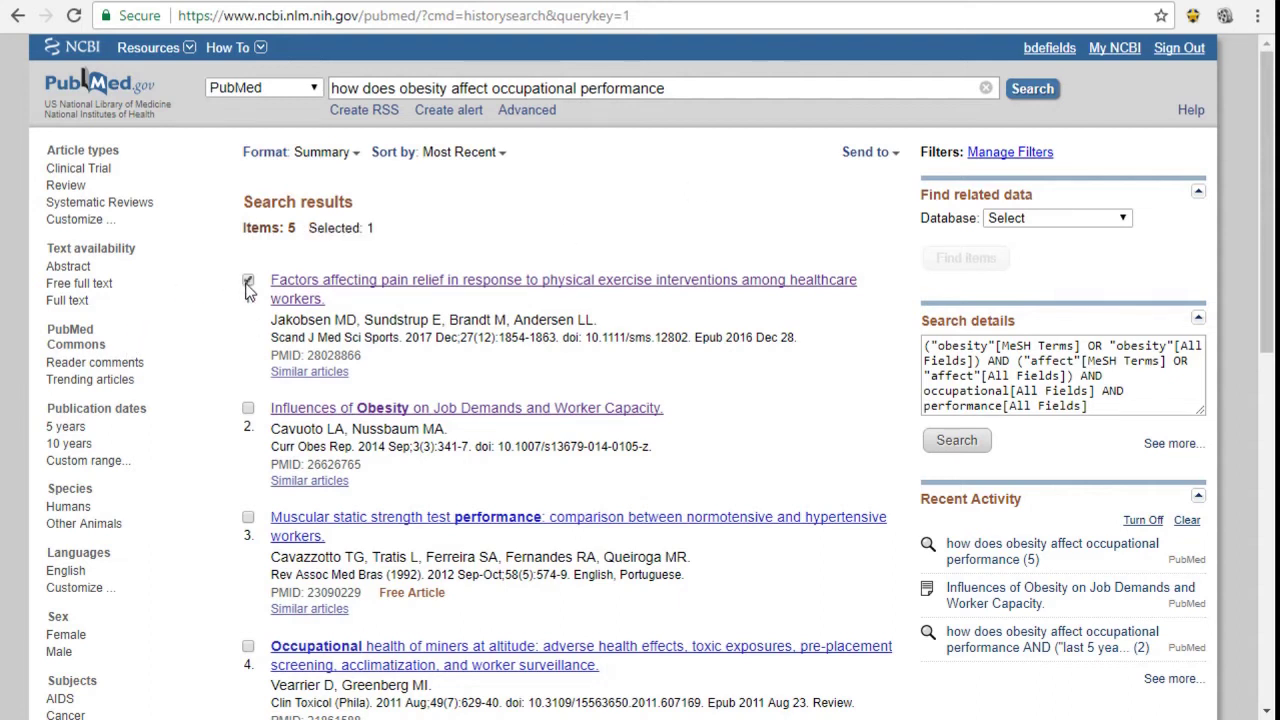
pyautogui.click(248, 410)
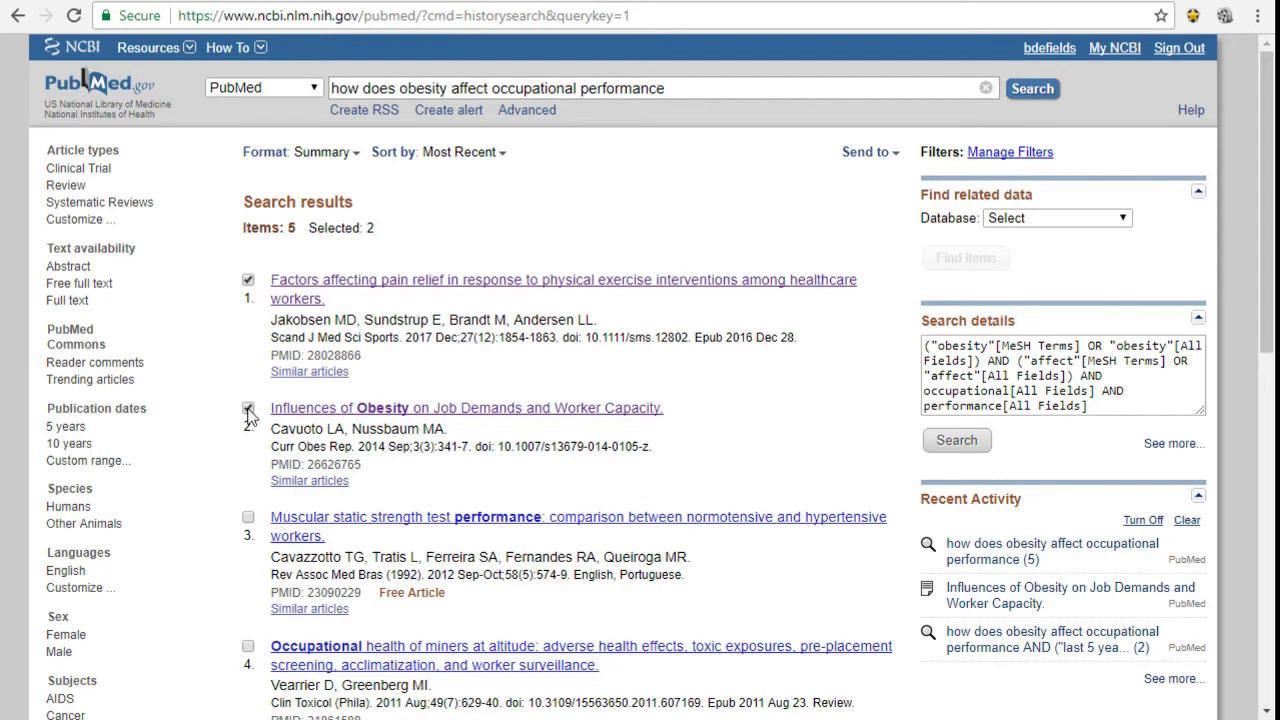
pyautogui.click(865, 157)
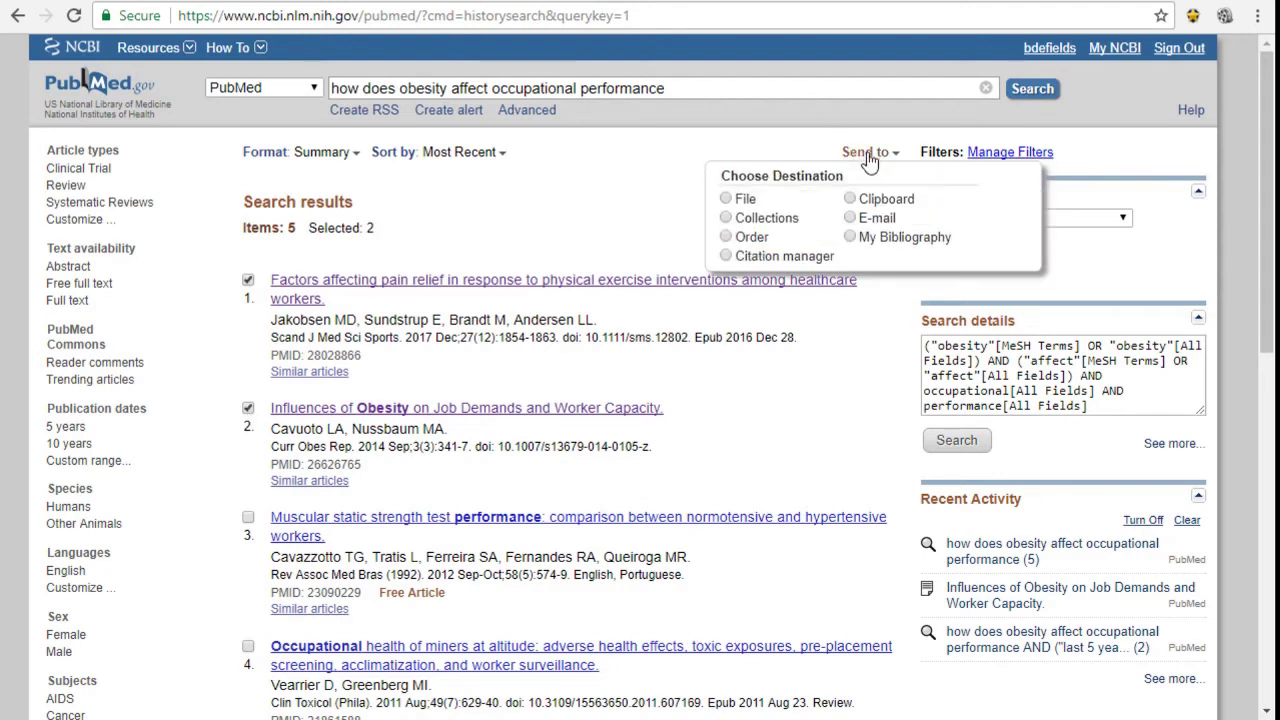
pyautogui.click(727, 219)
pyautogui.click(750, 327)
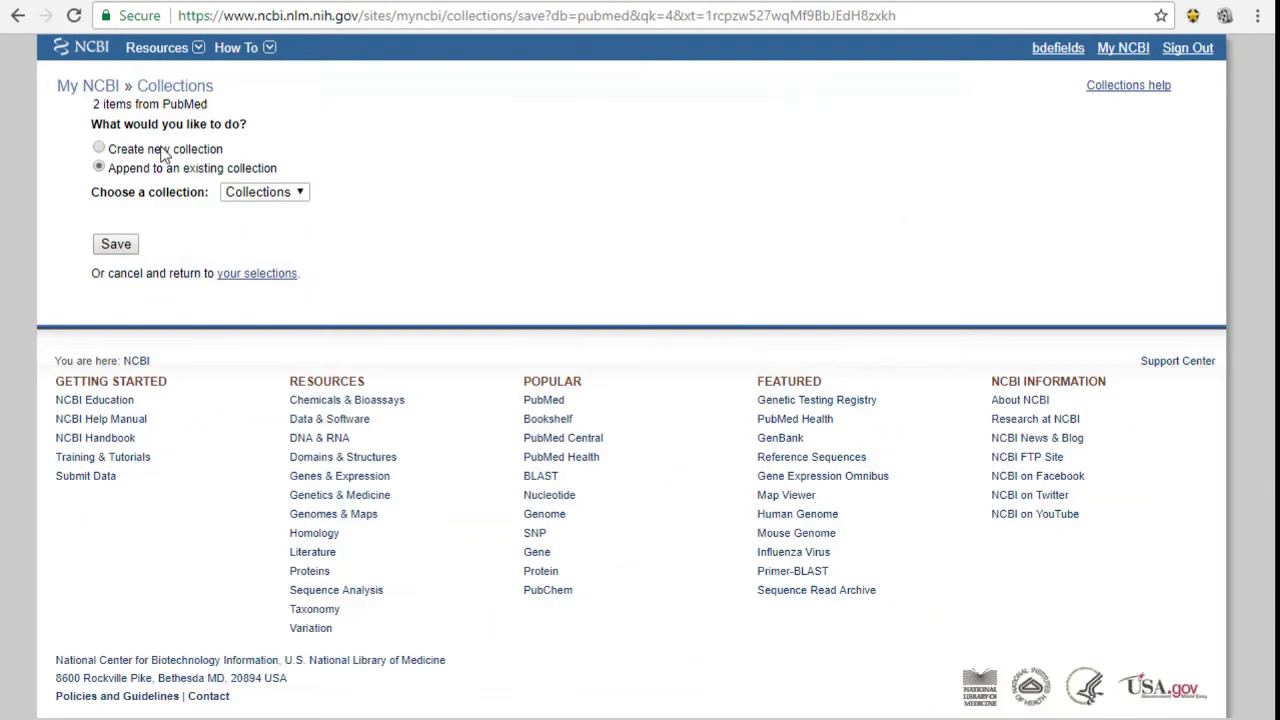
# - Save the two articles in a new collection named 'Obesity'
pyautogui.click(99, 148)
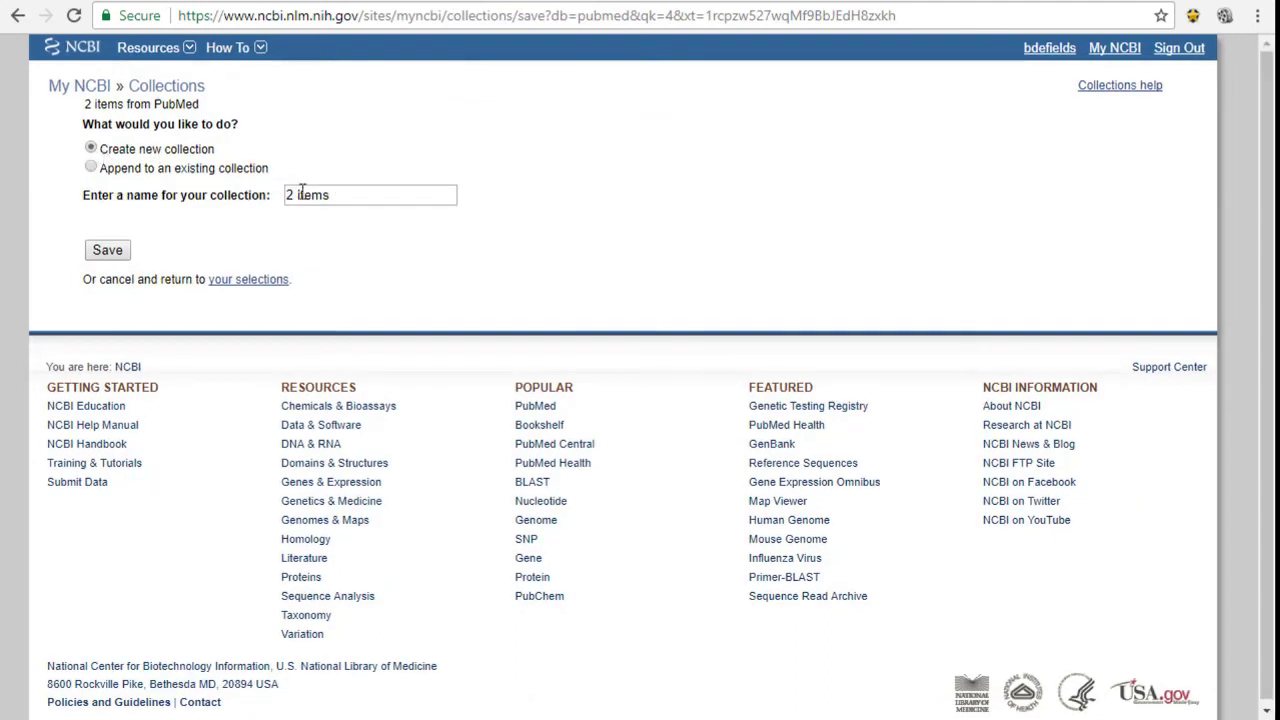
pyautogui.moveTo(408, 193); pyautogui.dragTo(160, 165)
pyautogui.write('O')
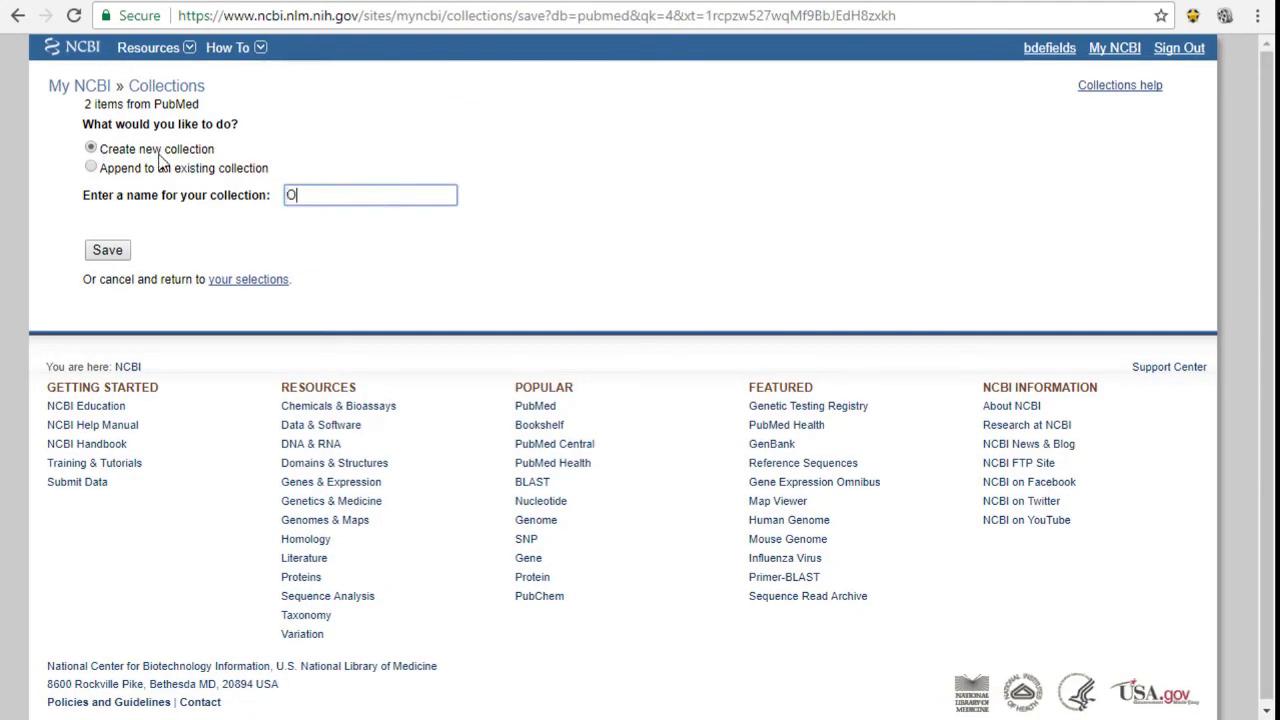
pyautogui.write('besity')
pyautogui.click(110, 253)
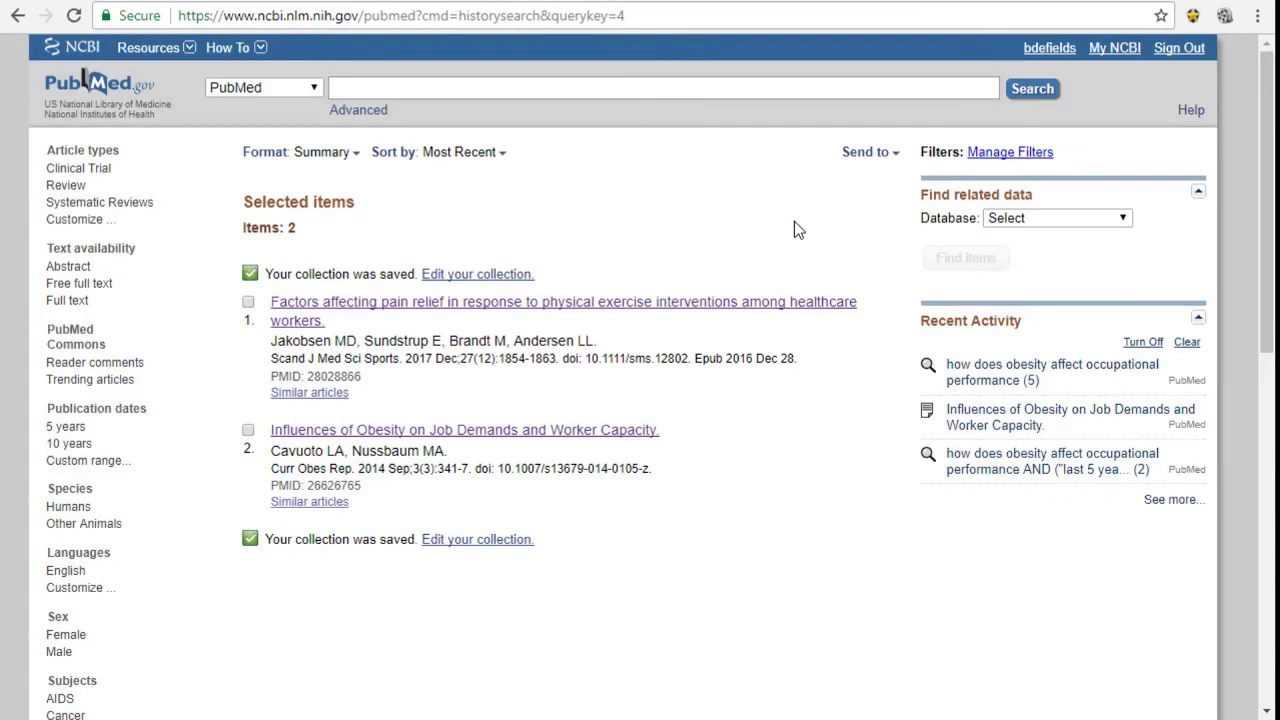
# - View the Obesity collection's 2 articles from My NCBI, then reopen it from My NCBI
pyautogui.click(1122, 58)
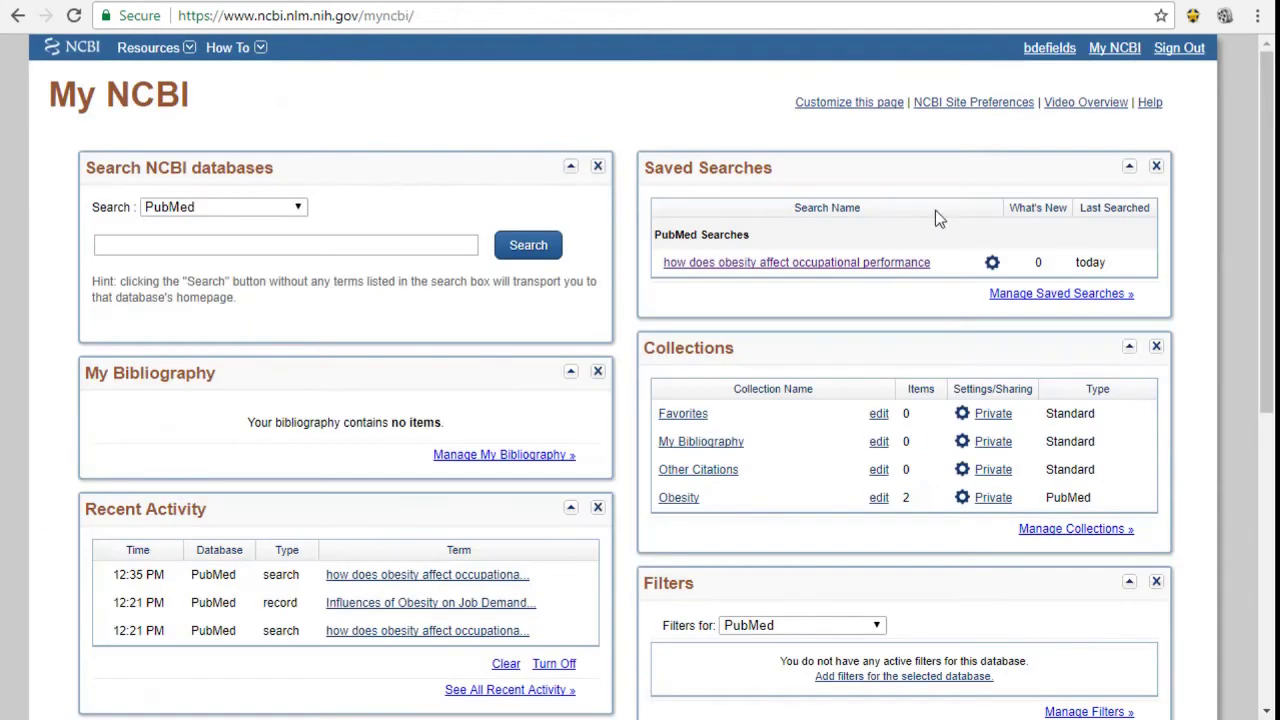
pyautogui.click(677, 500)
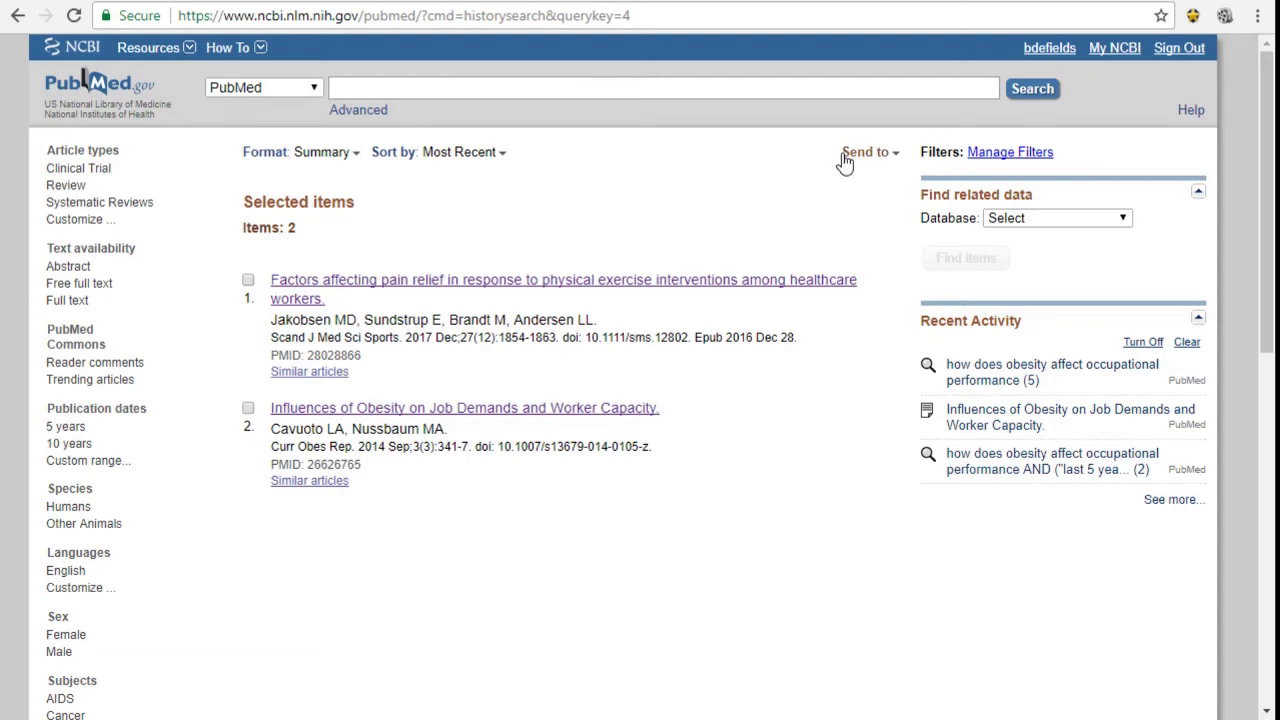
pyautogui.click(1130, 55)
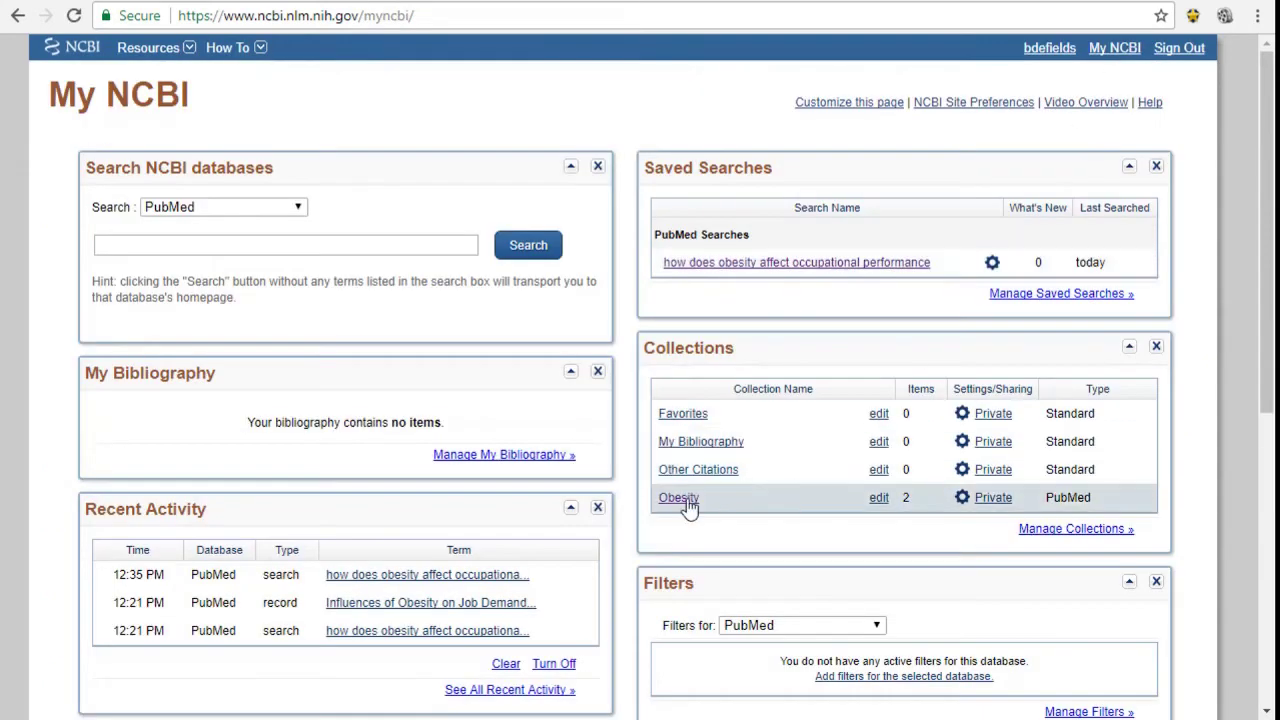
pyautogui.click(686, 500)
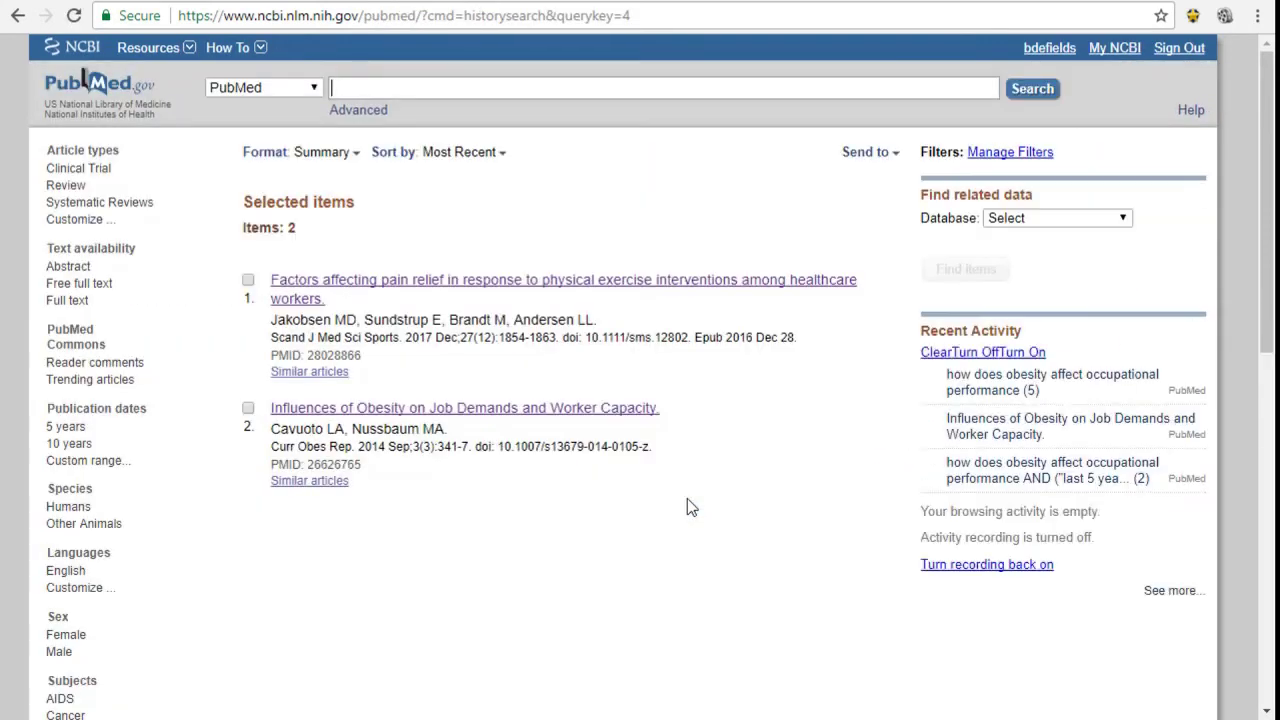
# - E-mail the two Obesity collection articles in Abstract format, then return to the PubMed home page
pyautogui.click(877, 153)
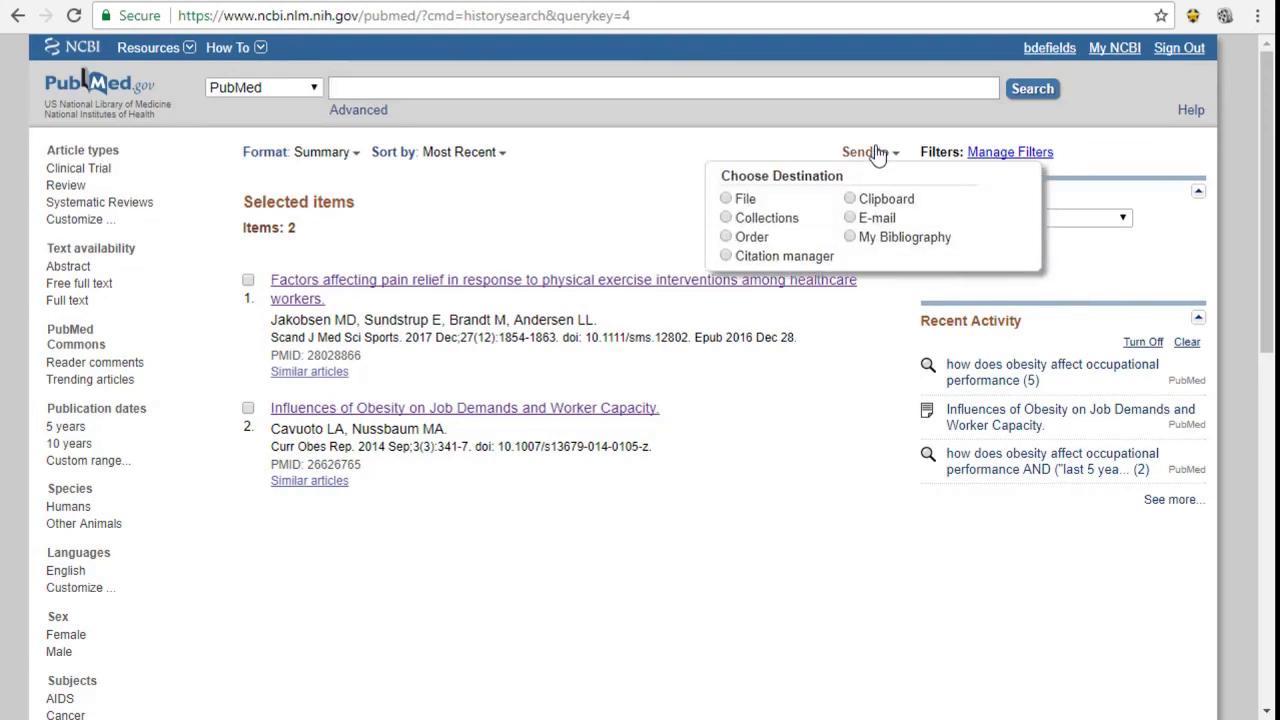
pyautogui.click(850, 218)
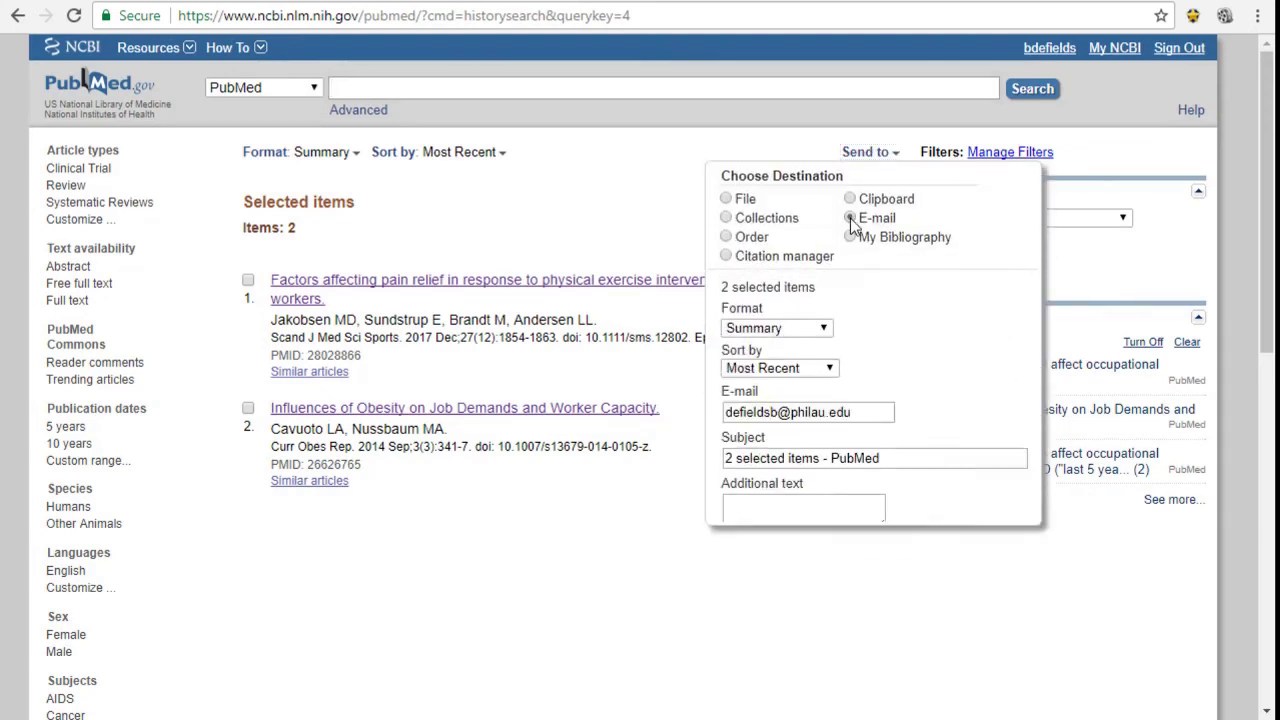
pyautogui.click(806, 332)
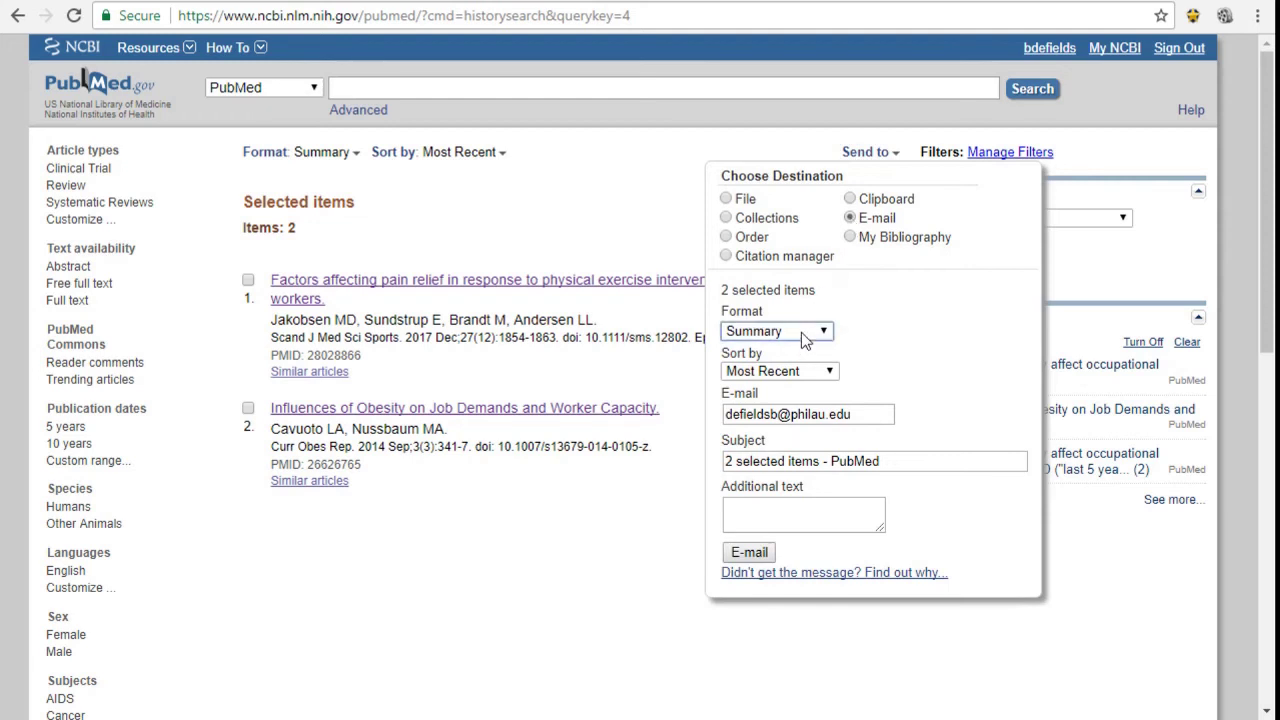
pyautogui.click(769, 384)
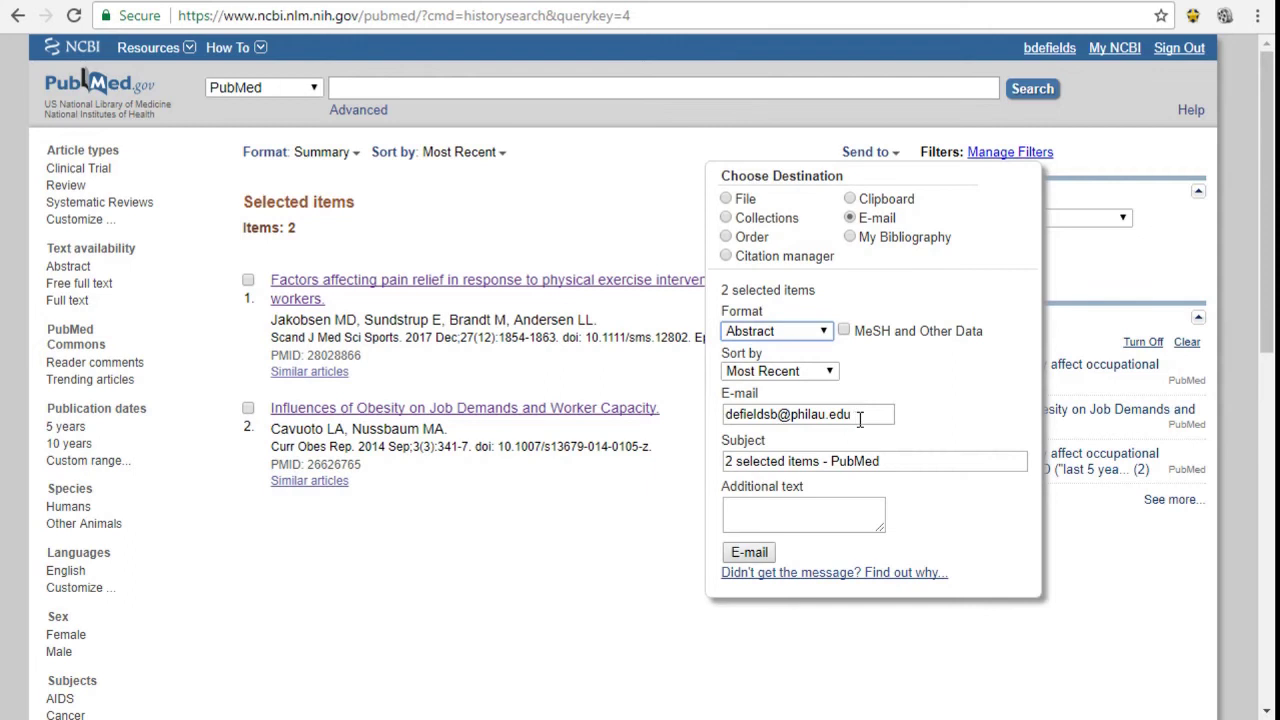
pyautogui.click(762, 558)
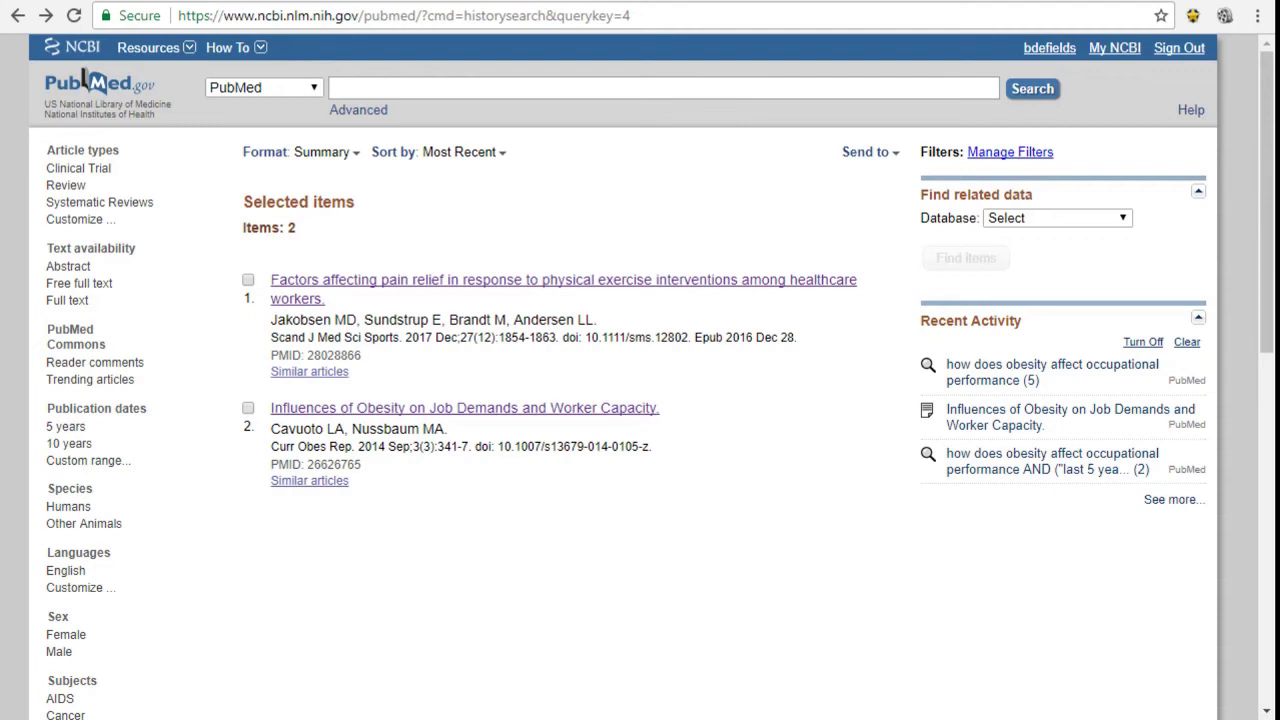
pyautogui.click(79, 84)
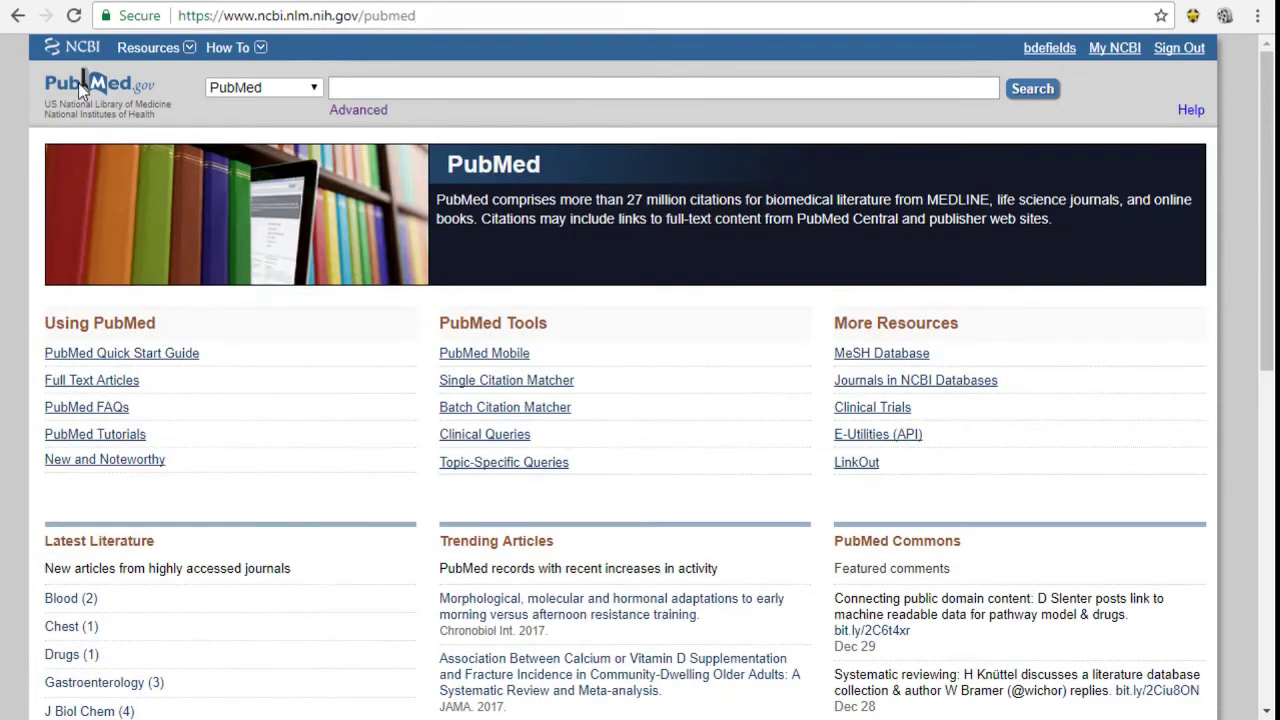
# - Open the MeSH Database from PubMed's More Resources
pyautogui.click(897, 356)
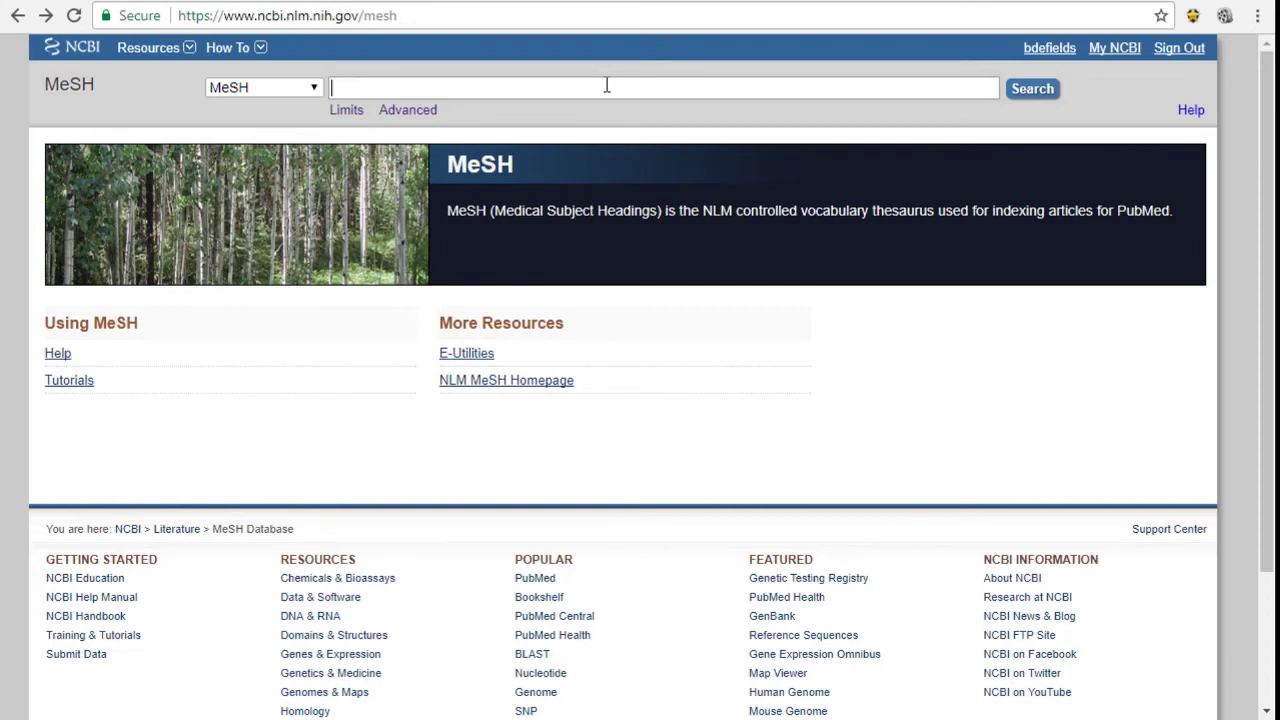
# - Search MeSH for 'obesity' and open the Obesity record from the 32 listed terms
pyautogui.write('obesity')
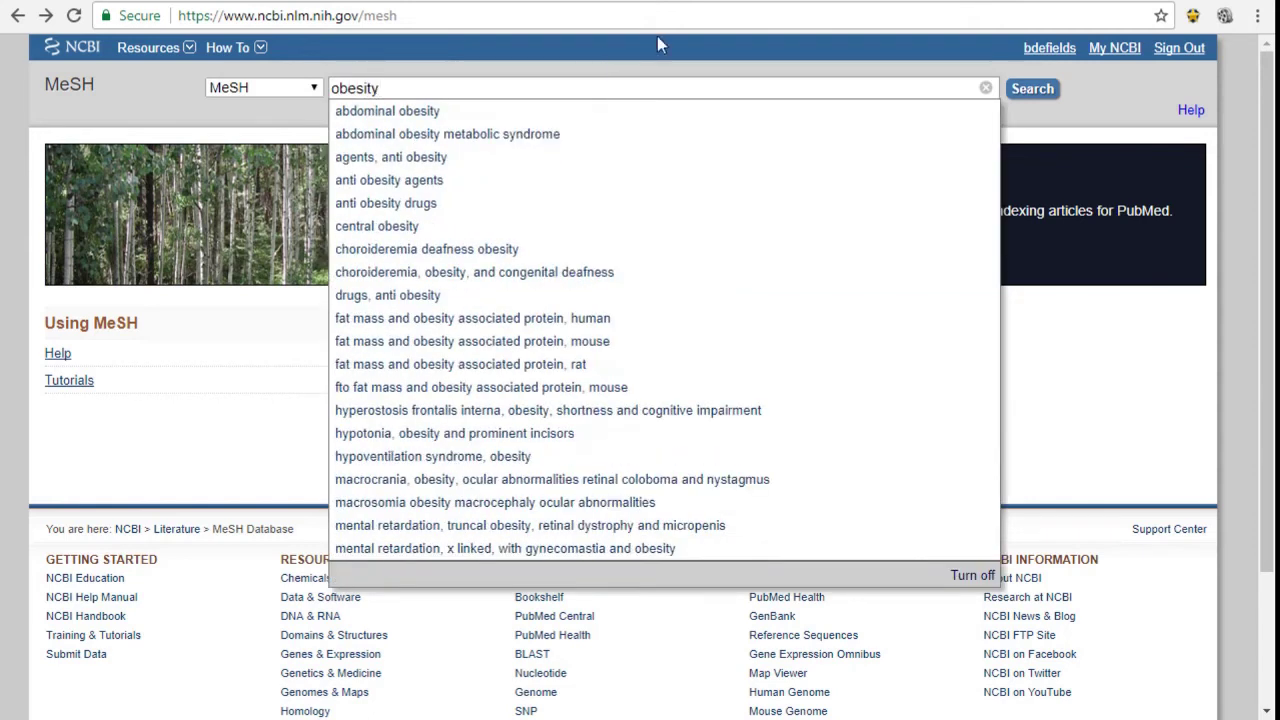
pyautogui.click(1033, 88)
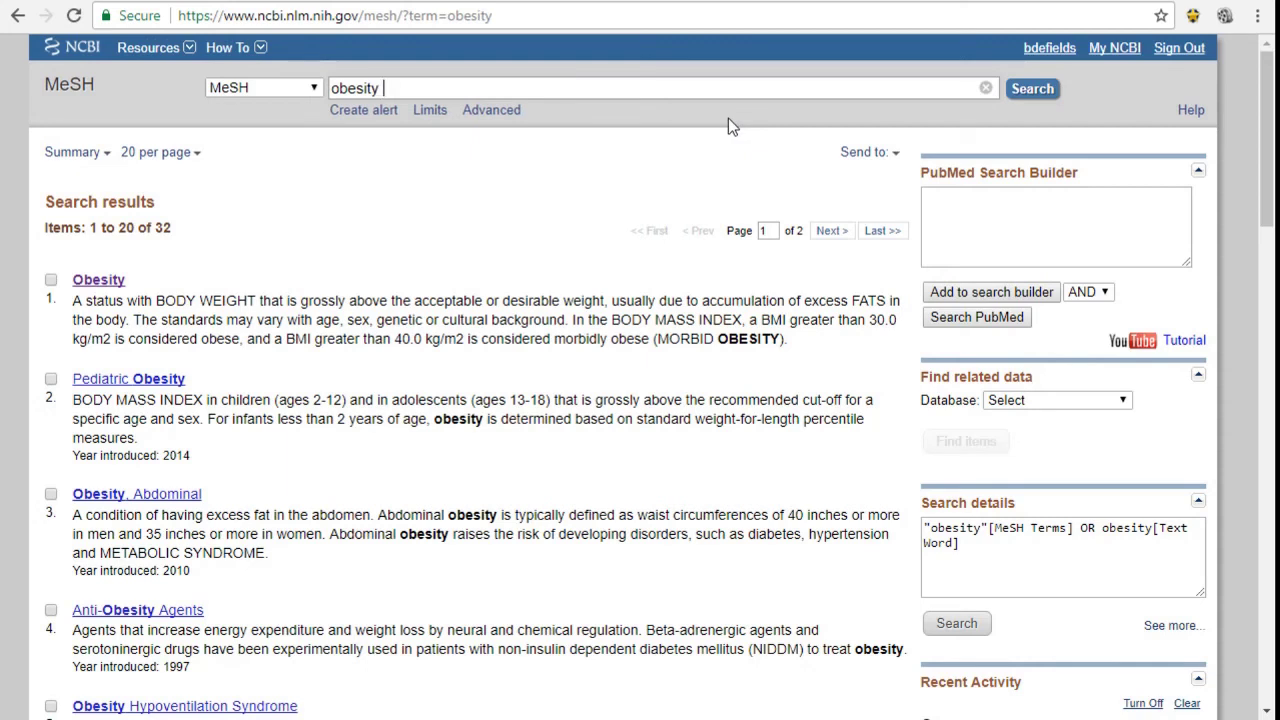
pyautogui.click(116, 284)
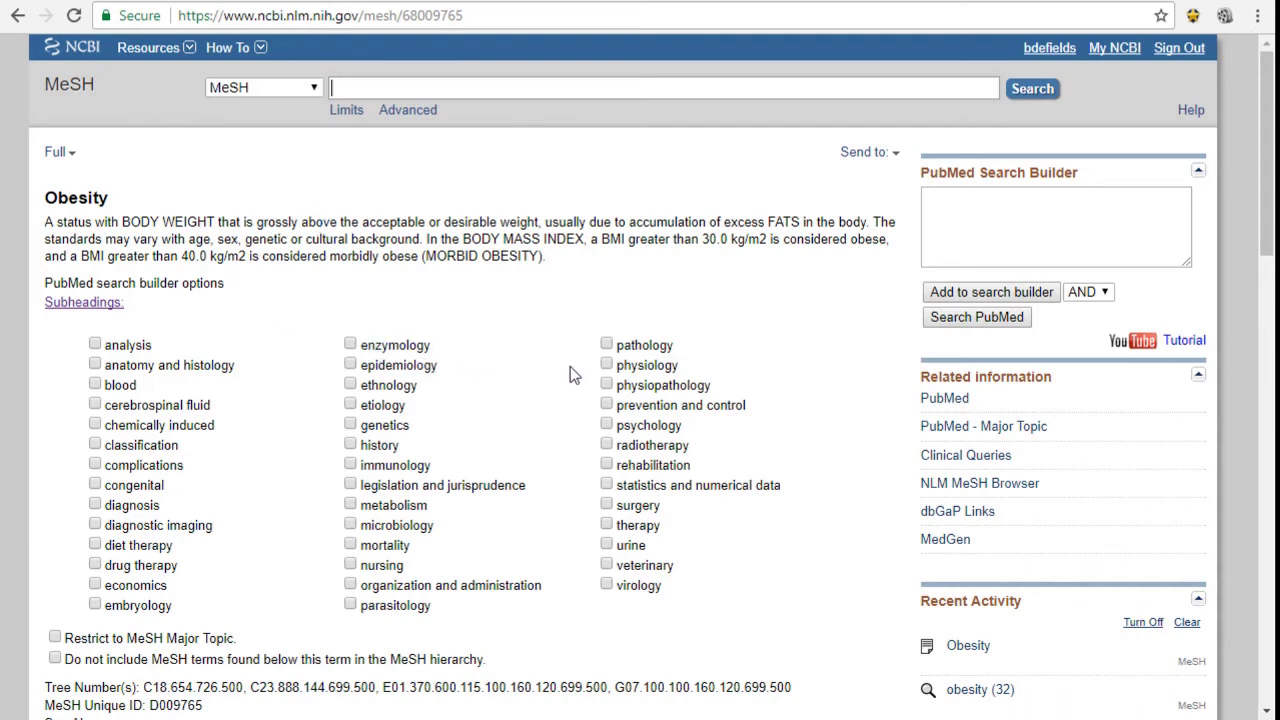
# - Search PubMed for "Obesity/physiology"[Majr] as a Major Topic, returning 39007 articles
pyautogui.click(606, 365)
pyautogui.click(55, 638)
pyautogui.click(955, 292)
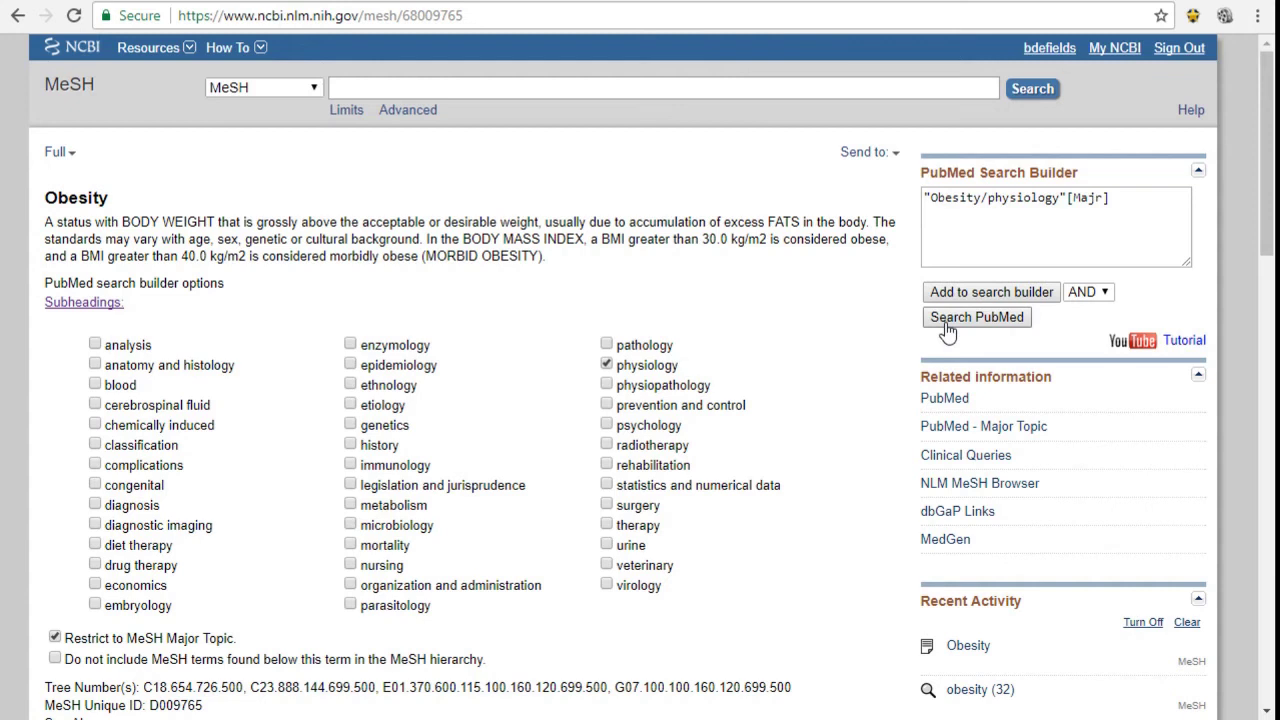
pyautogui.click(947, 320)
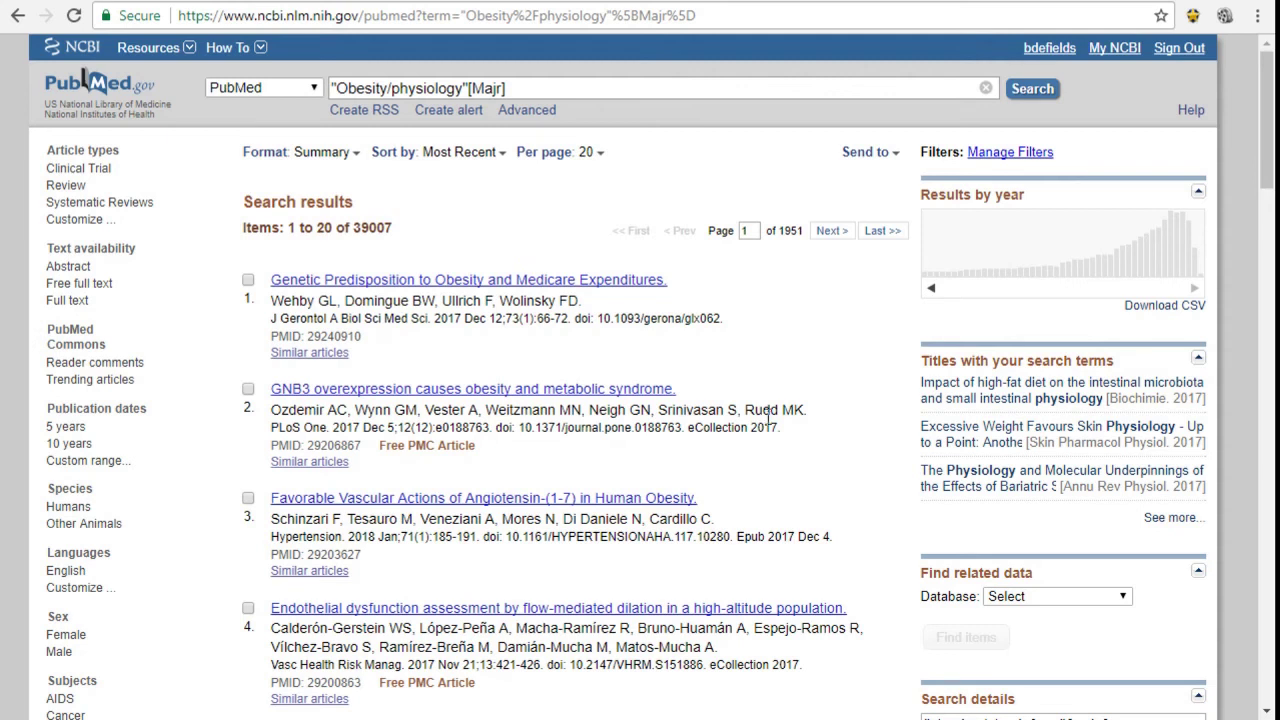
pyautogui.click(78, 88)
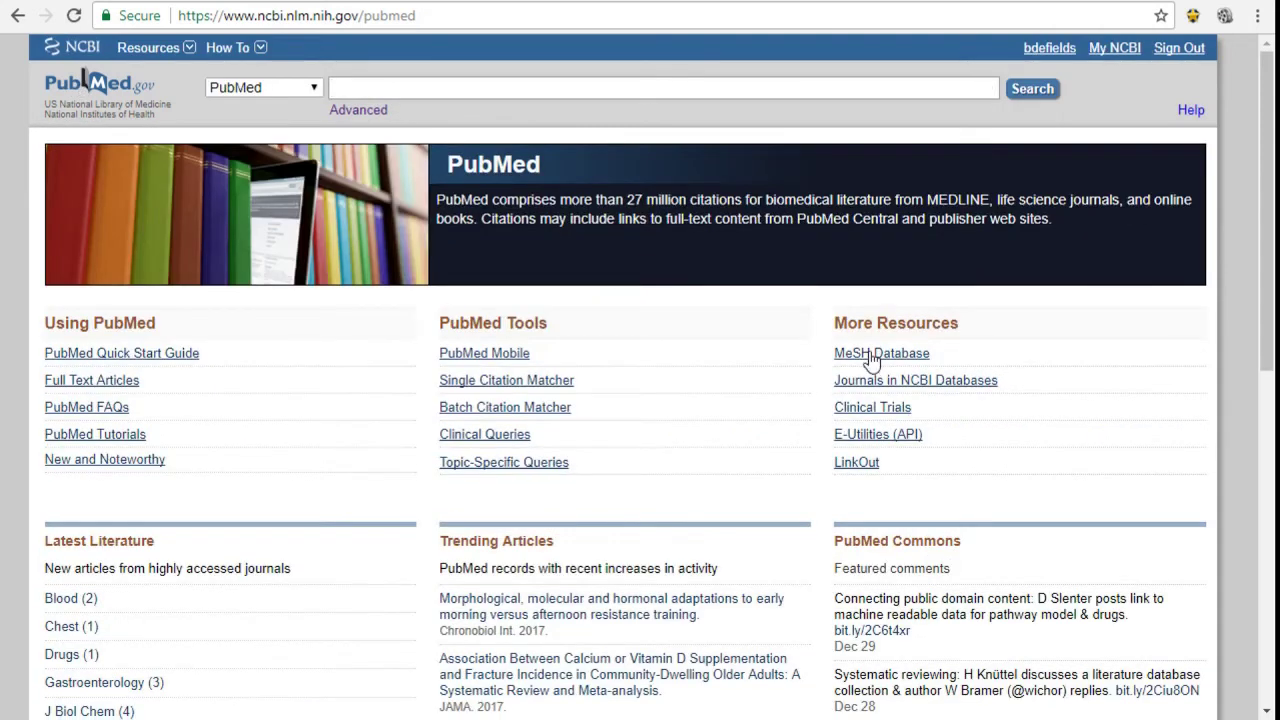
# - Reopen the full Obesity MeSH record through a MeSH search for 'obesity'
pyautogui.click(870, 354)
pyautogui.write('o')
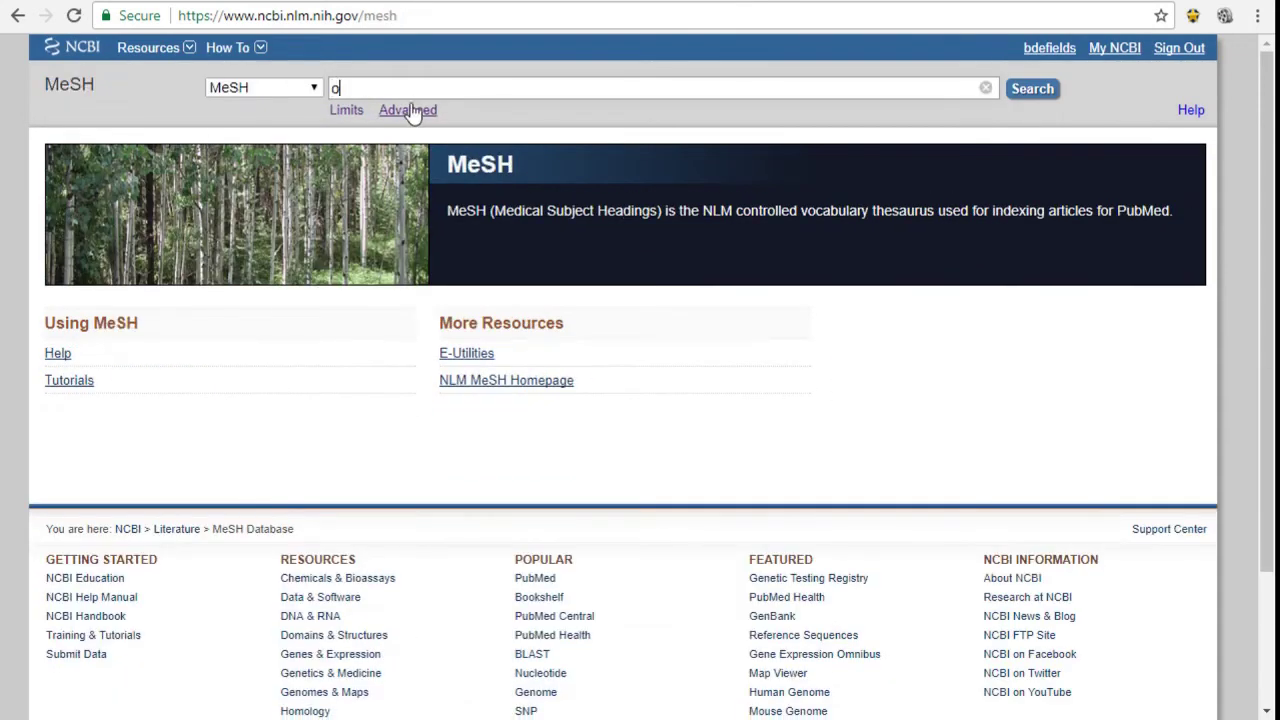
pyautogui.write('besity')
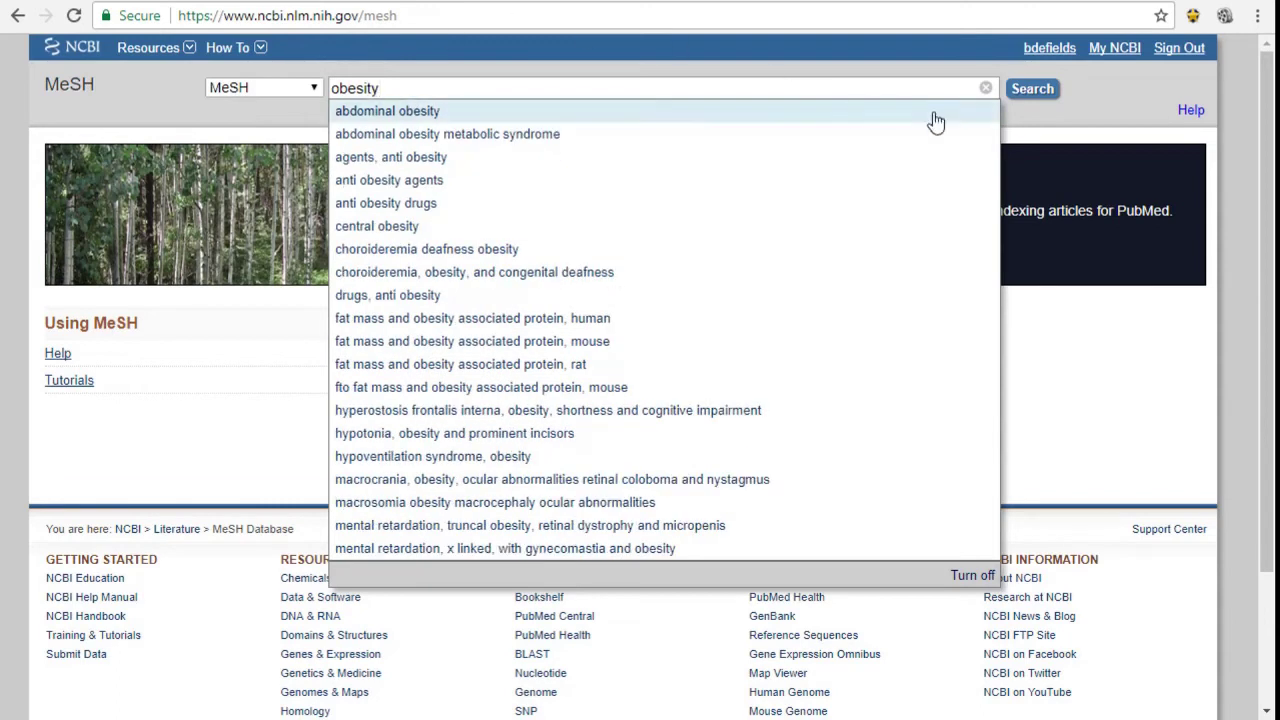
pyautogui.click(1035, 92)
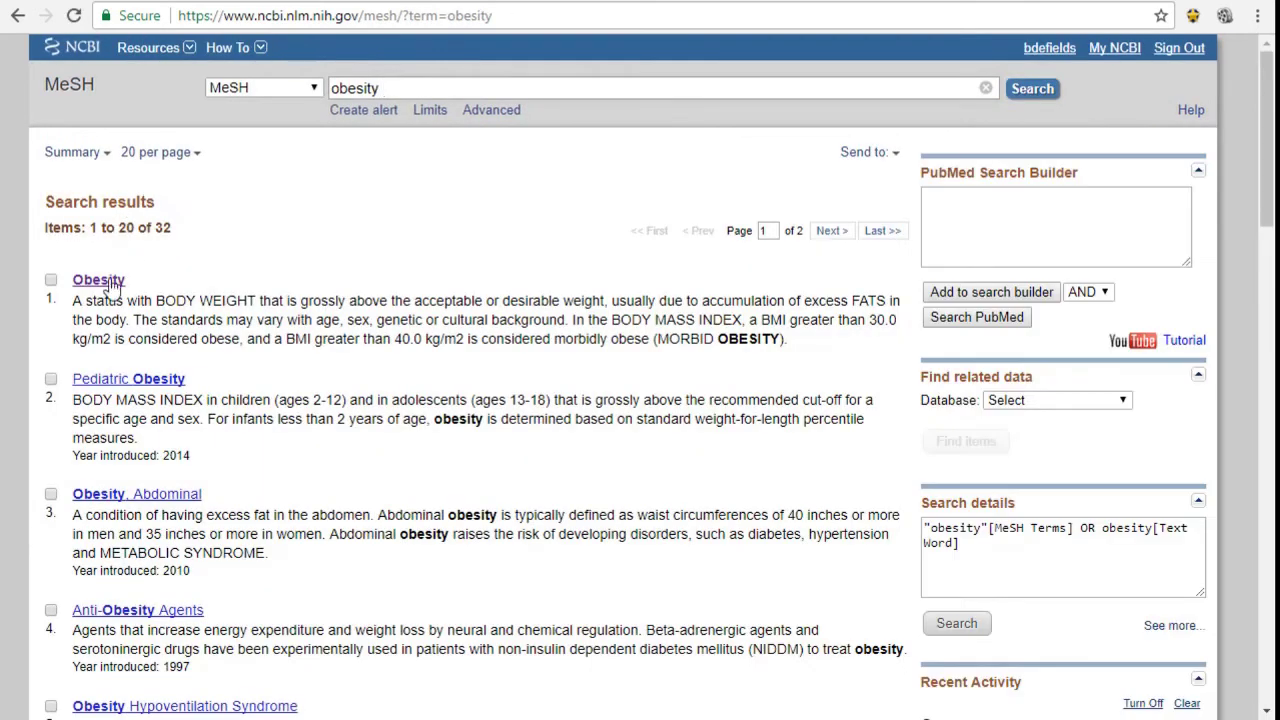
pyautogui.click(100, 281)
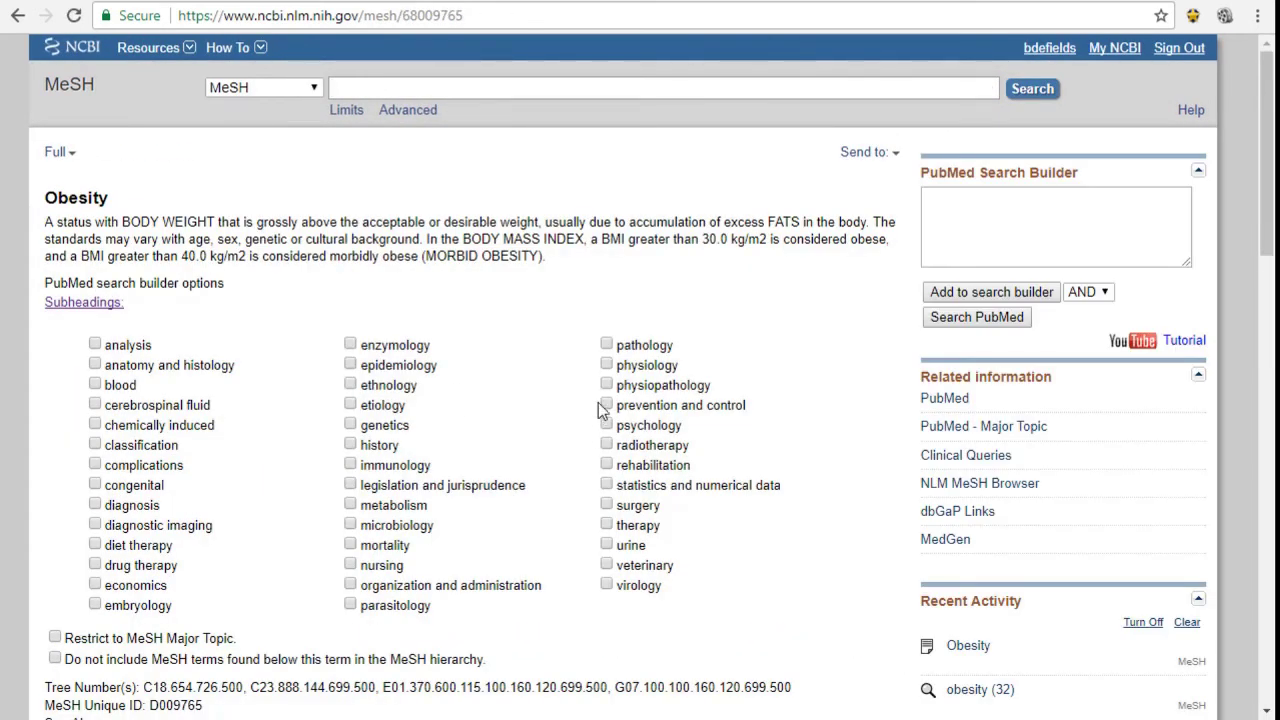
# - Add Obesity with the physiology subheading to the search builder
pyautogui.click(606, 364)
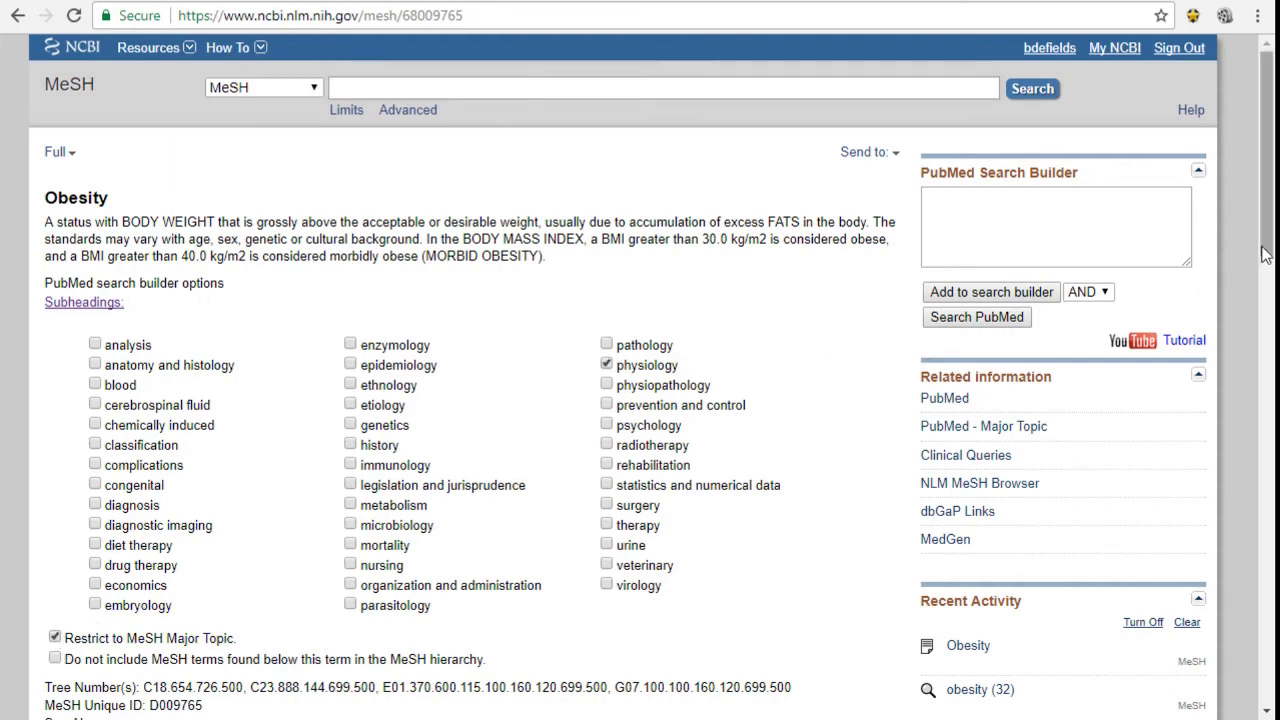
pyautogui.click(1008, 291)
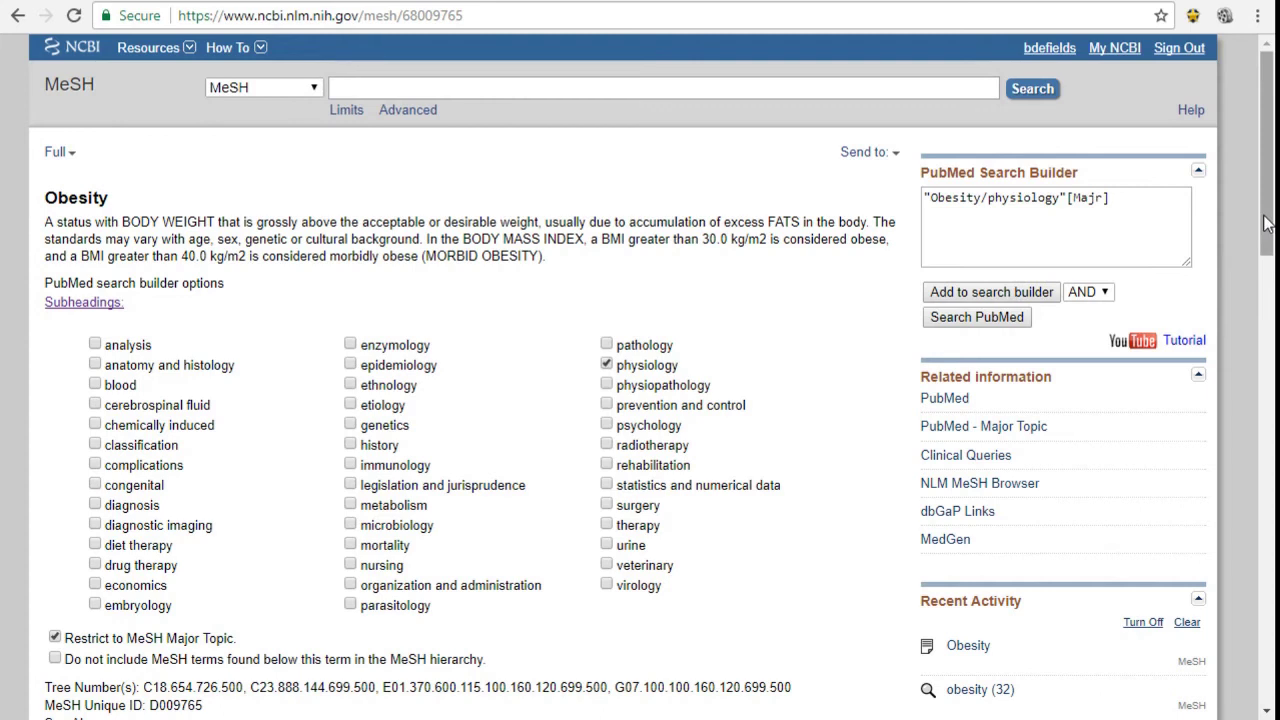
pyautogui.moveTo(1266, 224); pyautogui.dragTo(1249, 414)
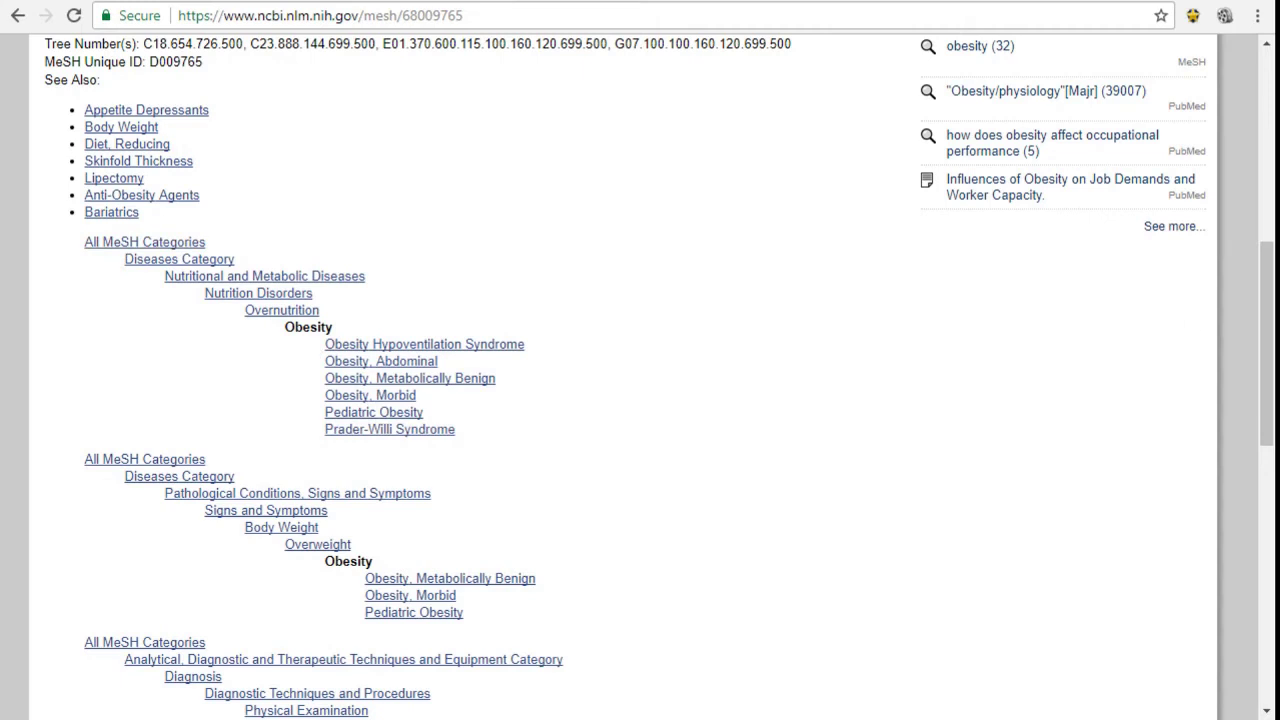
pyautogui.moveTo(1268, 346); pyautogui.dragTo(1255, 481)
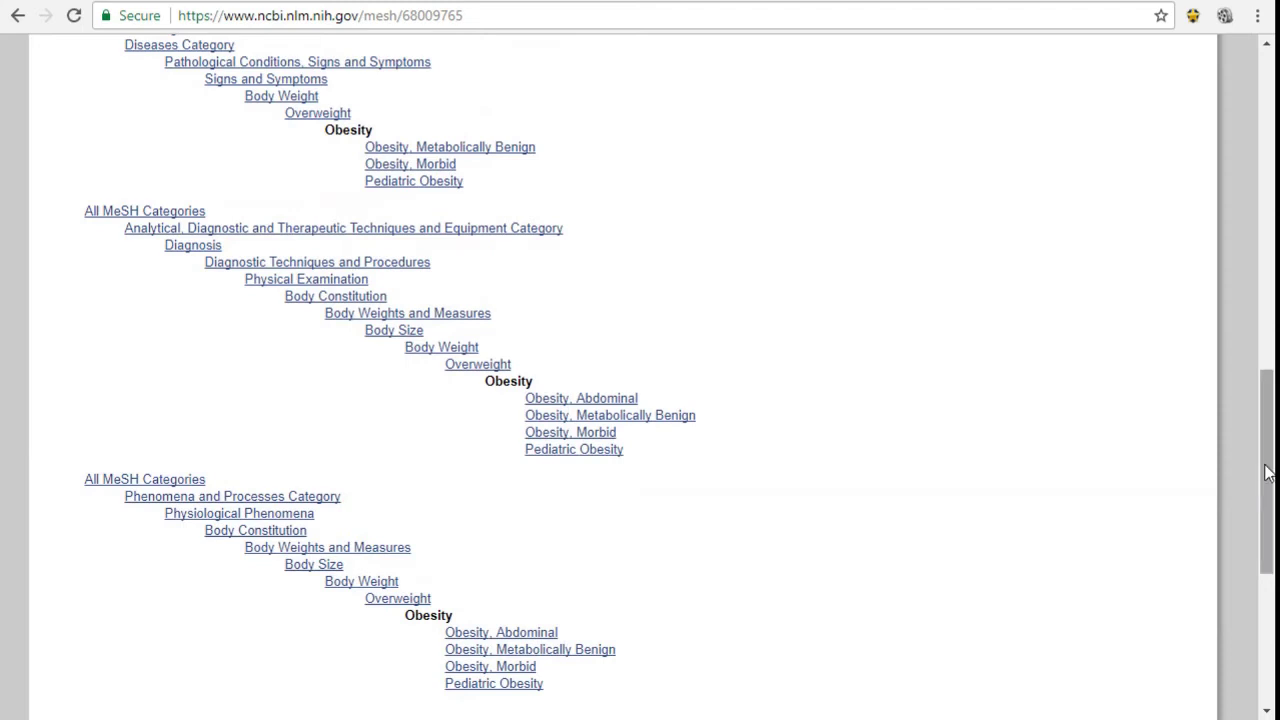
pyautogui.moveTo(1266, 473); pyautogui.dragTo(1266, 155)
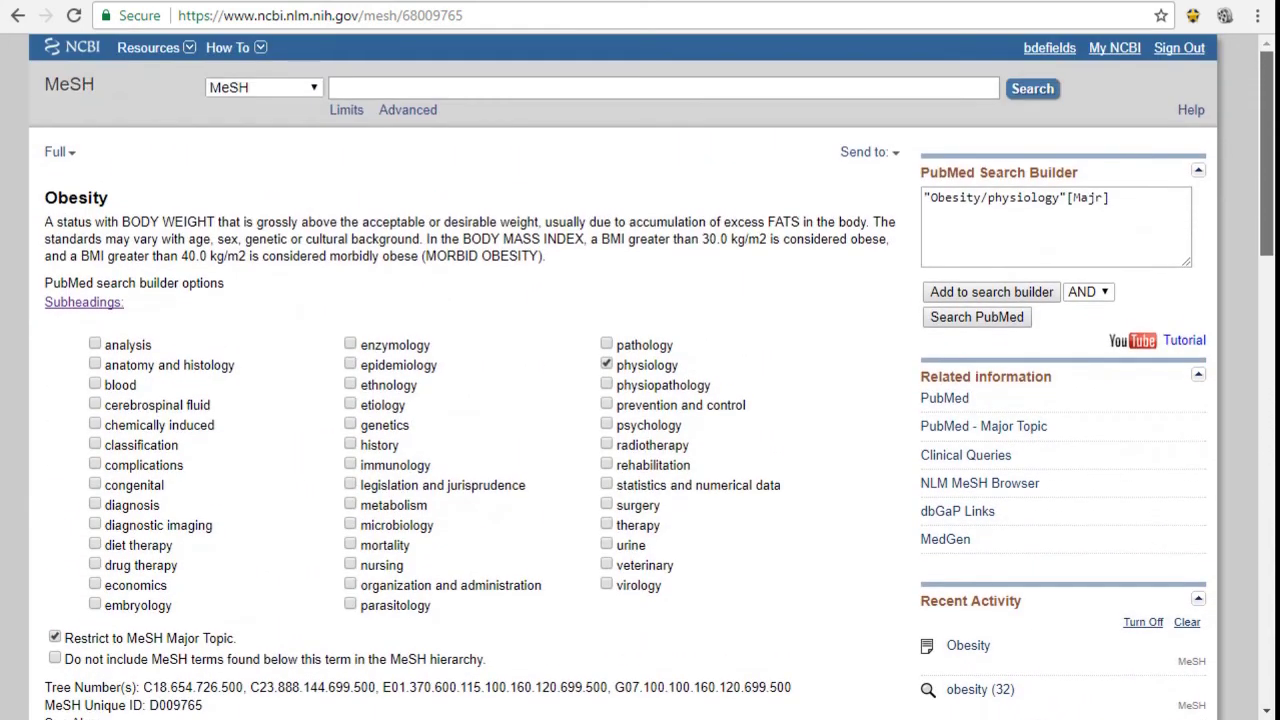
# - Search MeSH for 'occupational performance'
pyautogui.click(367, 84)
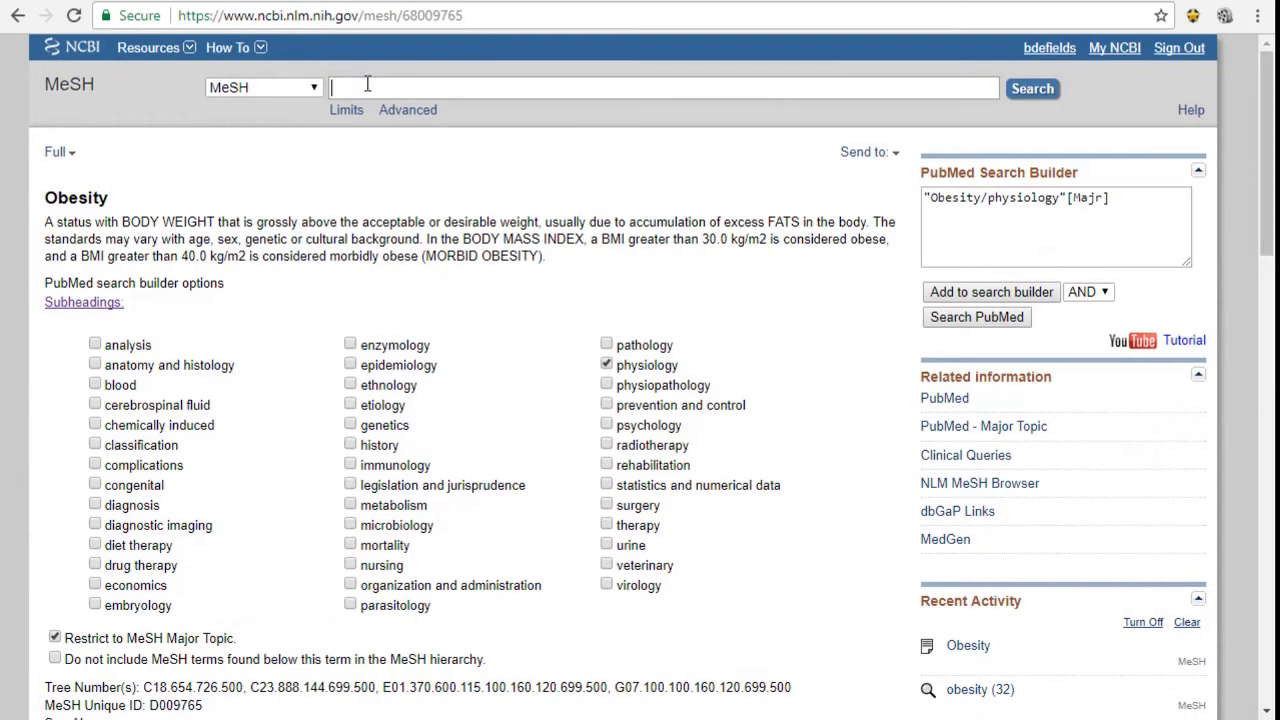
pyautogui.write('occu')
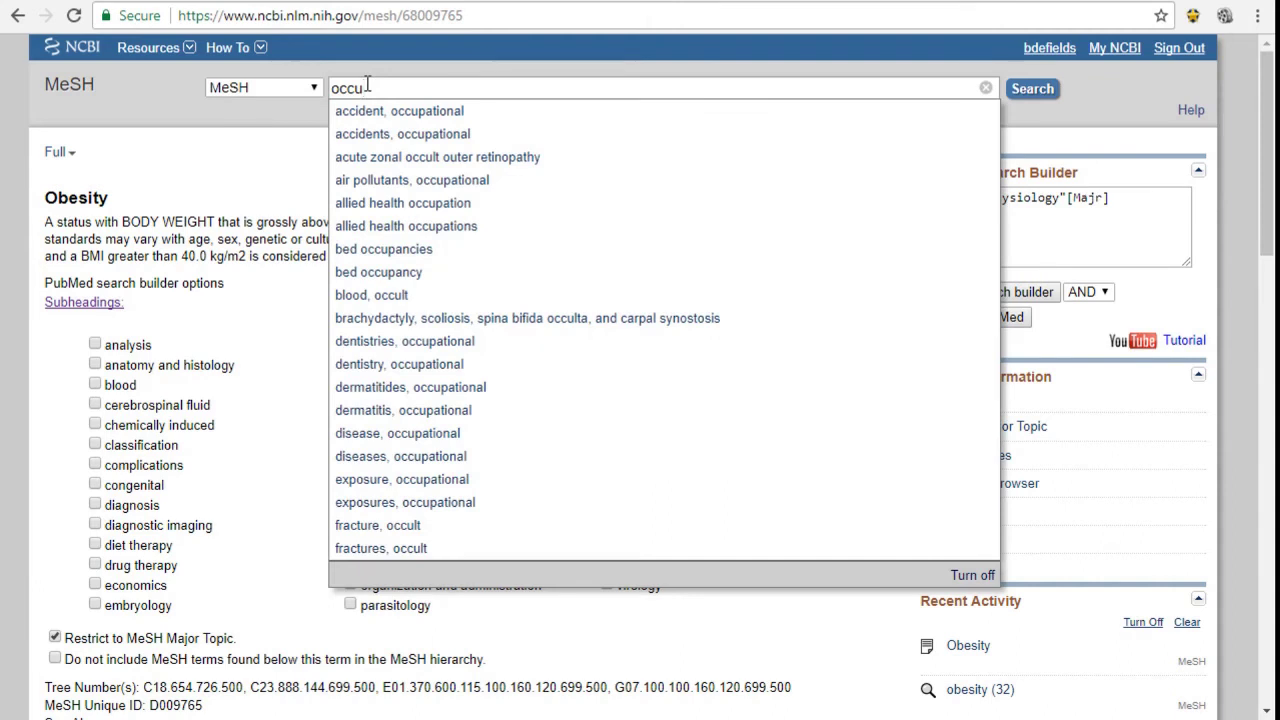
pyautogui.write('pationa')
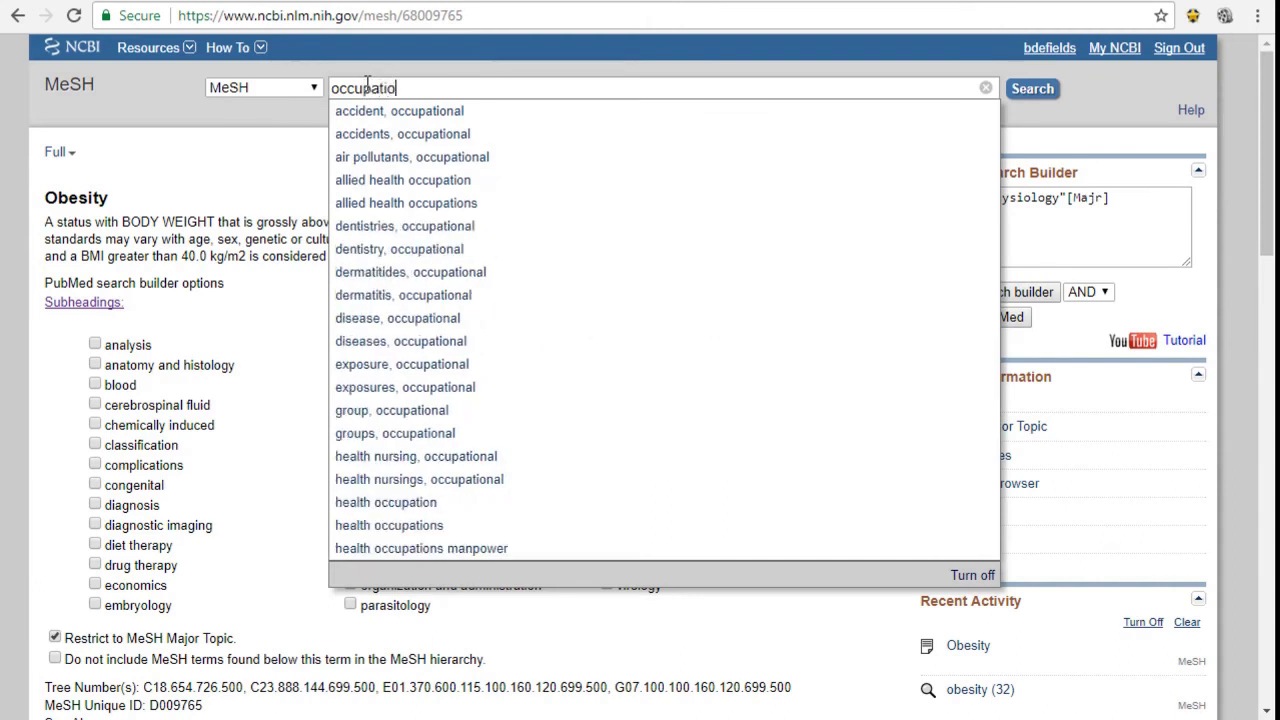
pyautogui.press('BackSpace')
pyautogui.write('al ')
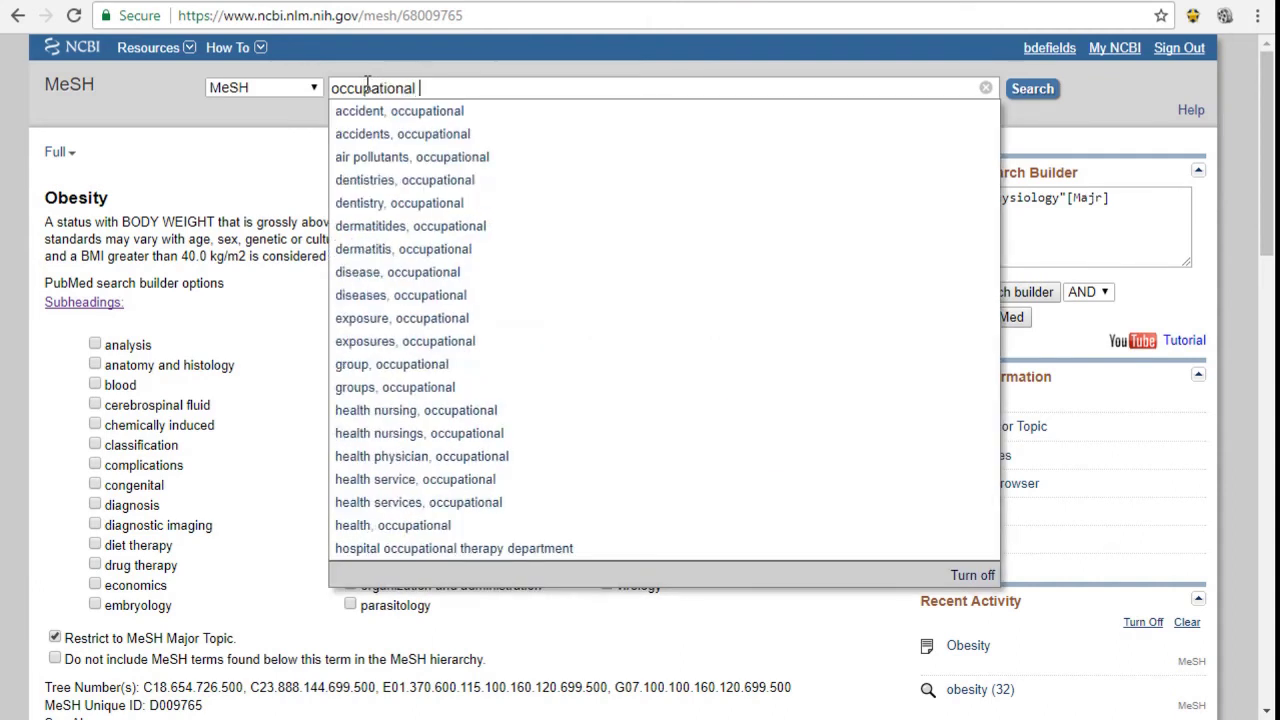
pyautogui.write('performal')
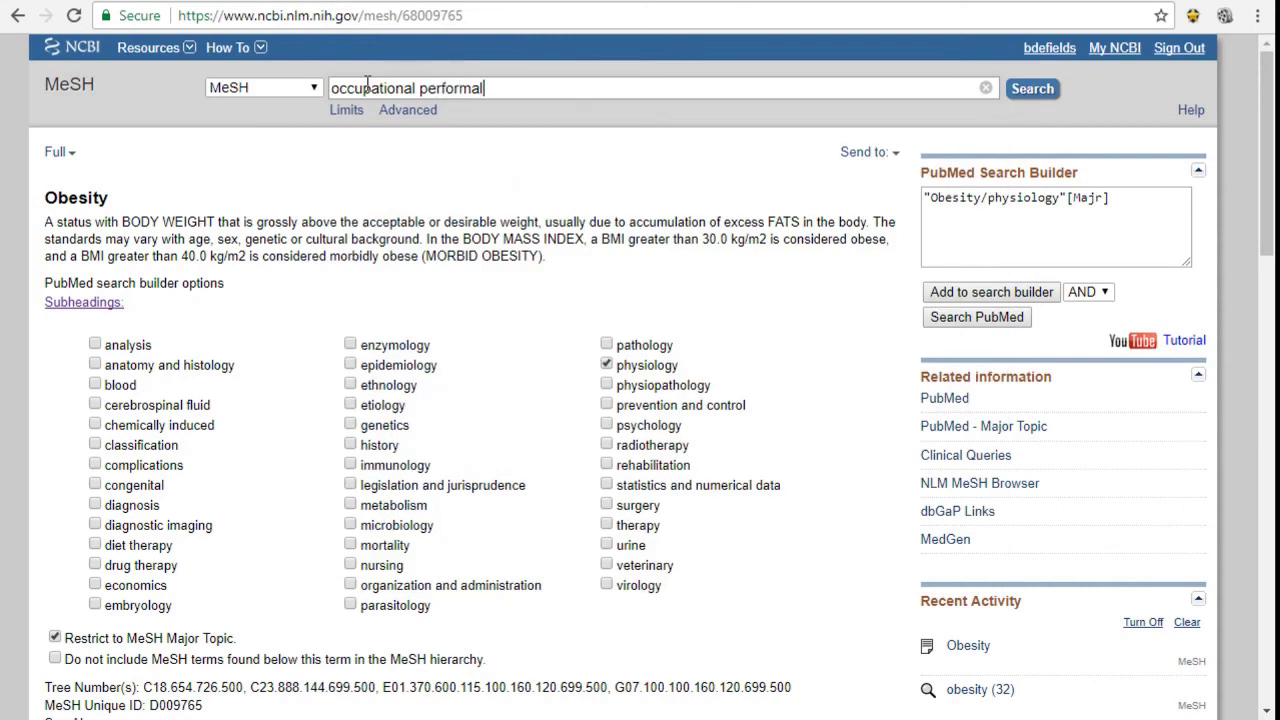
pyautogui.press('BackSpace')
pyautogui.write('nce')
pyautogui.press('Return')
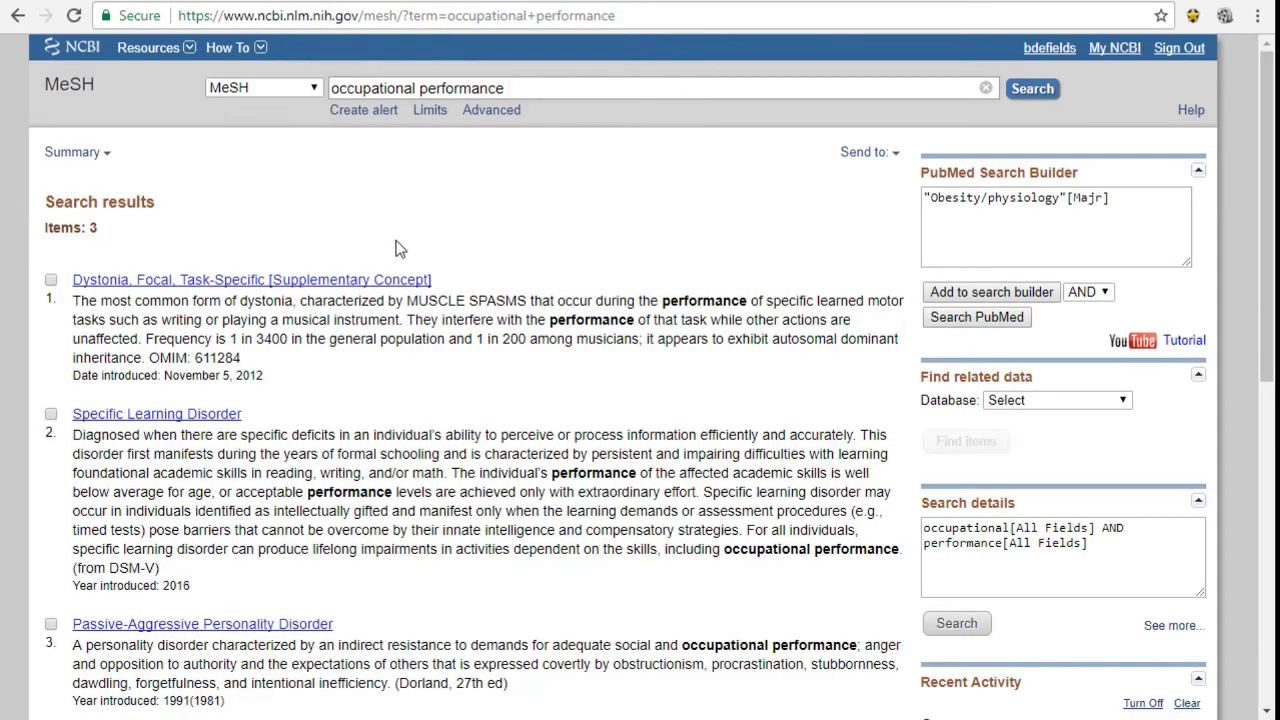
# - Search MeSH for 'performance' alone, then for 'occupation'
pyautogui.moveTo(537, 88); pyautogui.dragTo(318, 86)
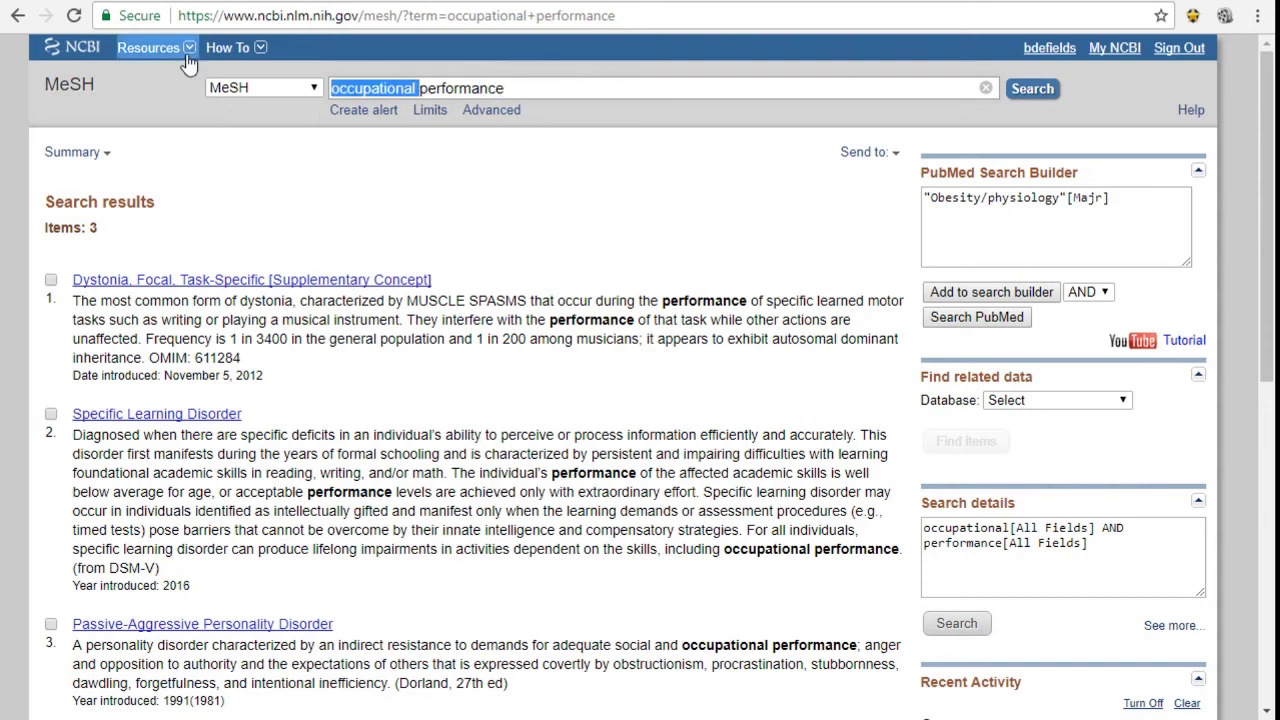
pyautogui.press('BackSpace')
pyautogui.click(1034, 90)
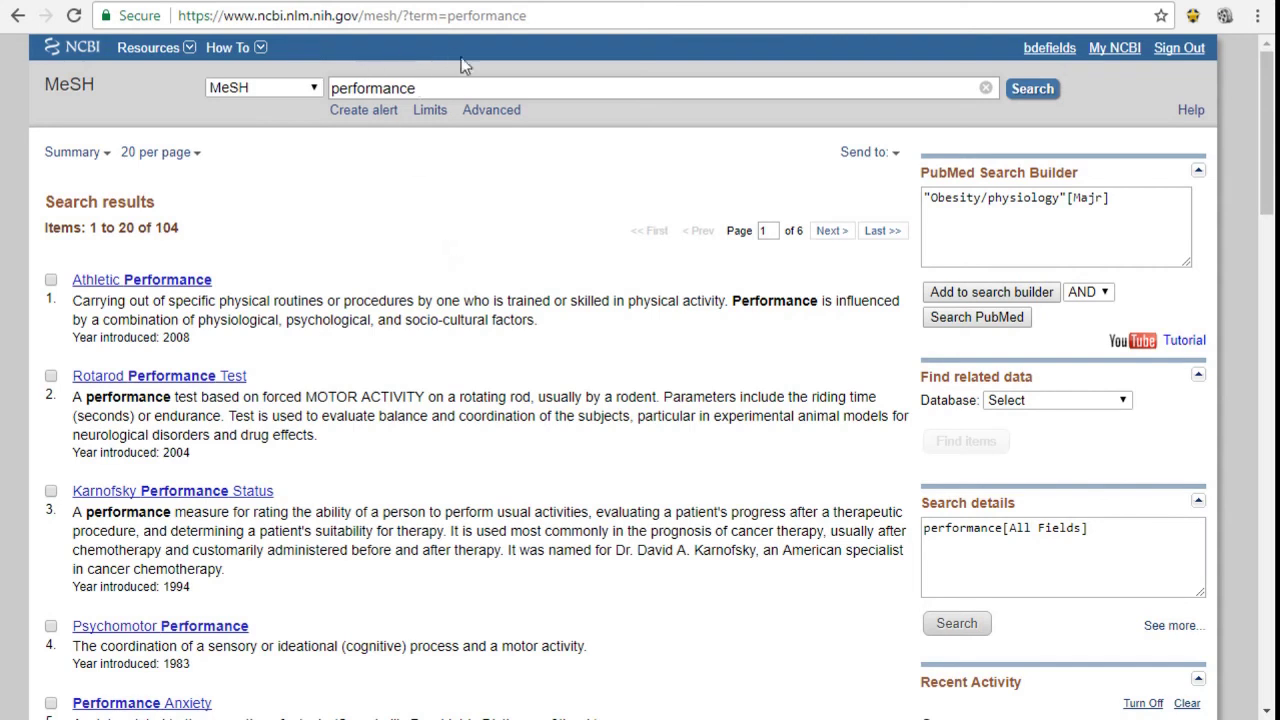
pyautogui.moveTo(458, 88); pyautogui.dragTo(147, 20)
pyautogui.write('occupa')
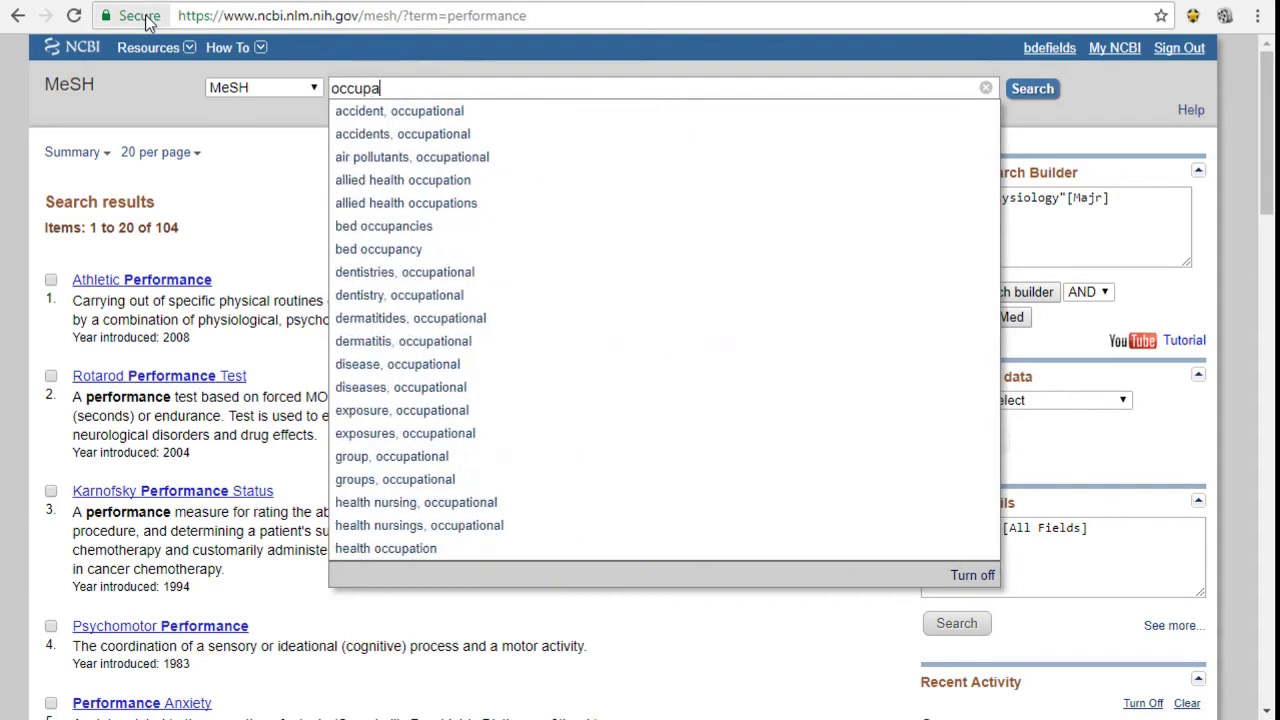
pyautogui.write('tion')
pyautogui.press('Return')
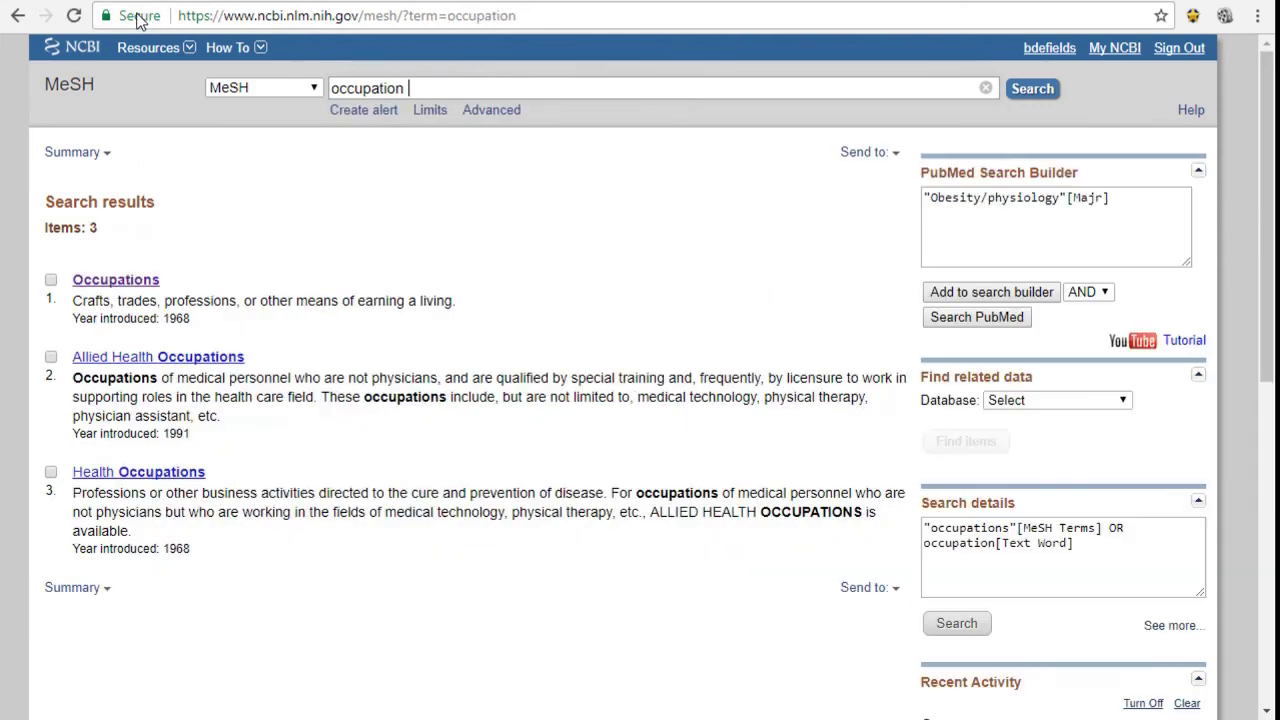
# - AND Occupations as a MeSH Major Topic into the builder and run it, yielding 5 articles
pyautogui.click(127, 281)
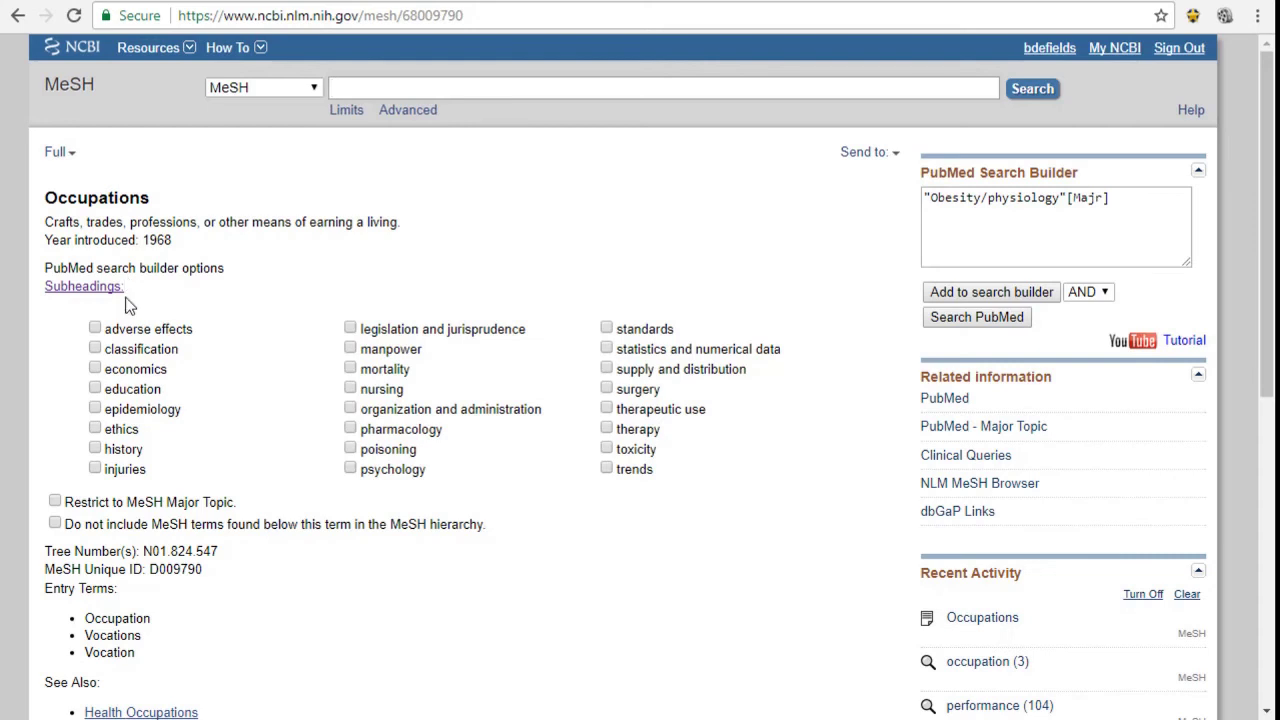
pyautogui.click(54, 502)
pyautogui.click(1005, 299)
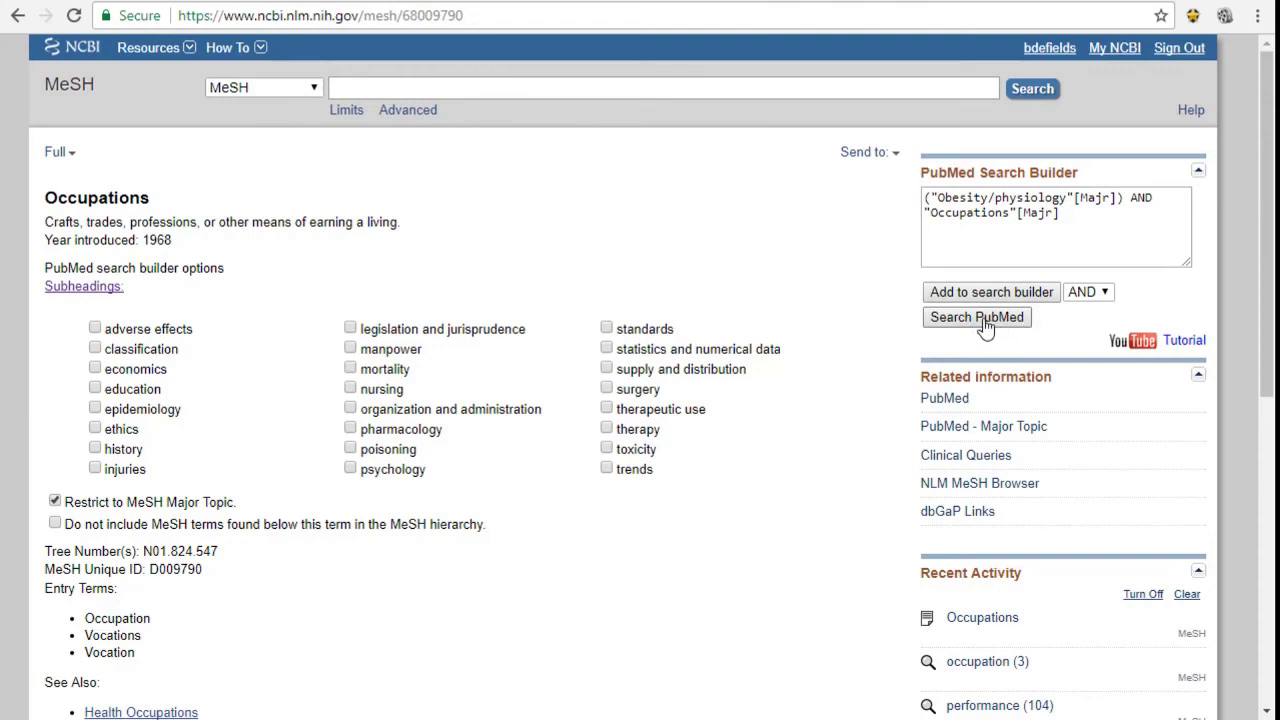
pyautogui.click(978, 318)
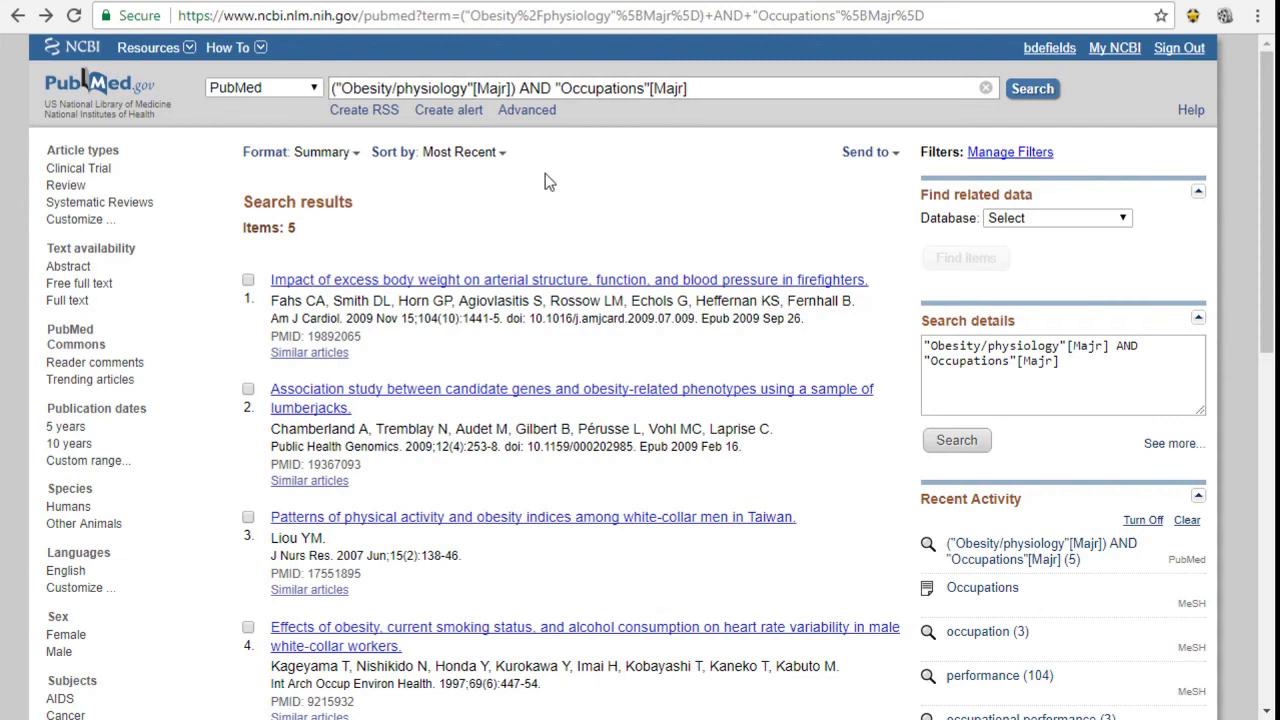
# - Open PubMed's Advanced Search Builder from under the search box
pyautogui.click(533, 112)
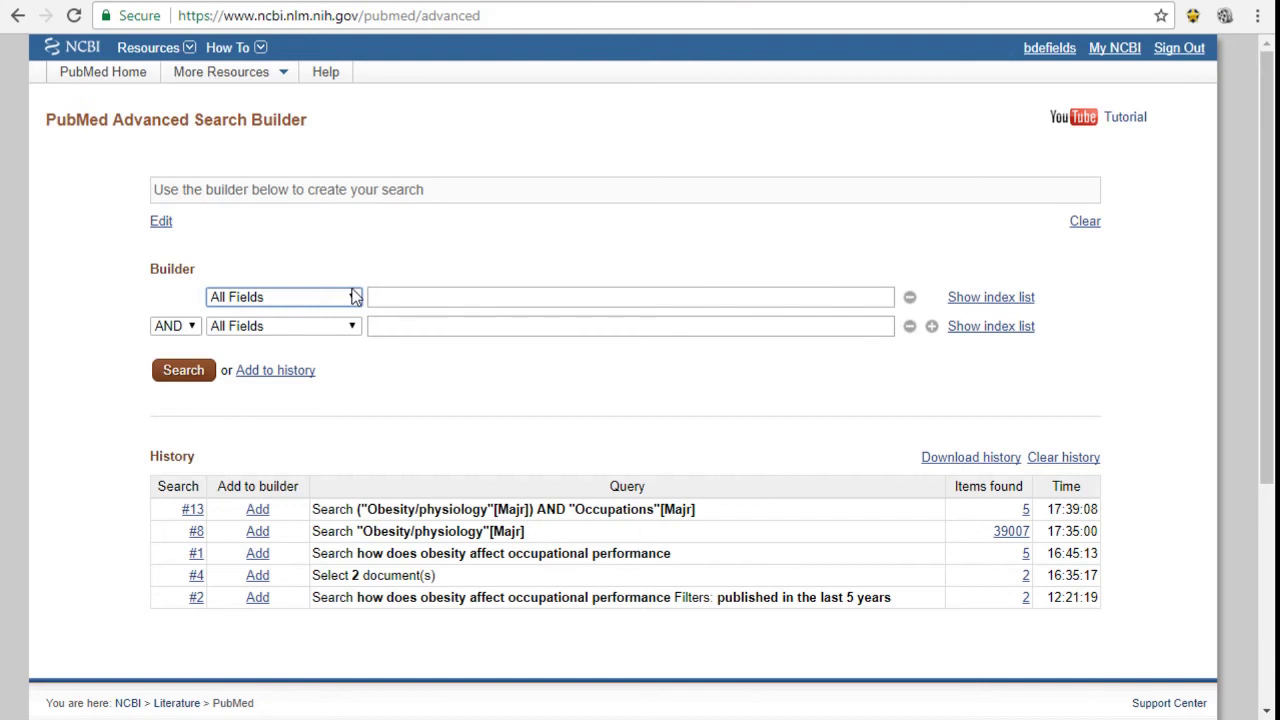
# - Enter obesity AND performance in the first two builder rows
pyautogui.click(393, 298)
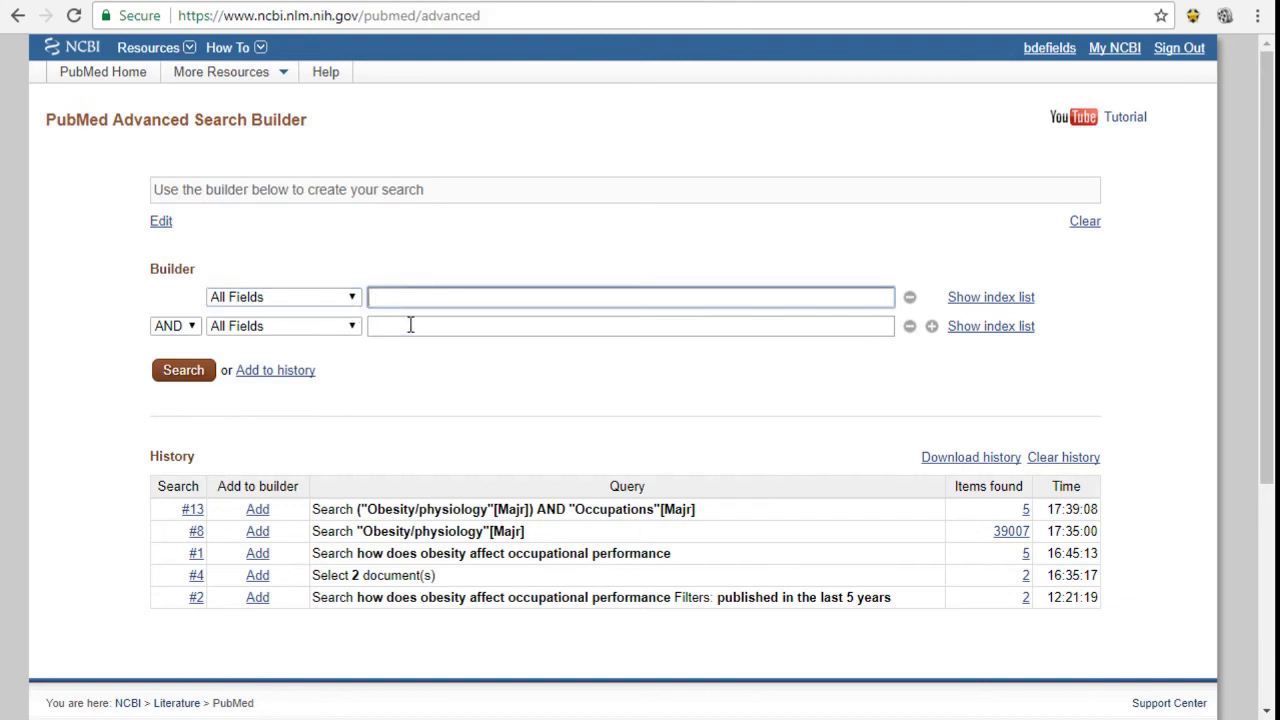
pyautogui.write('obes')
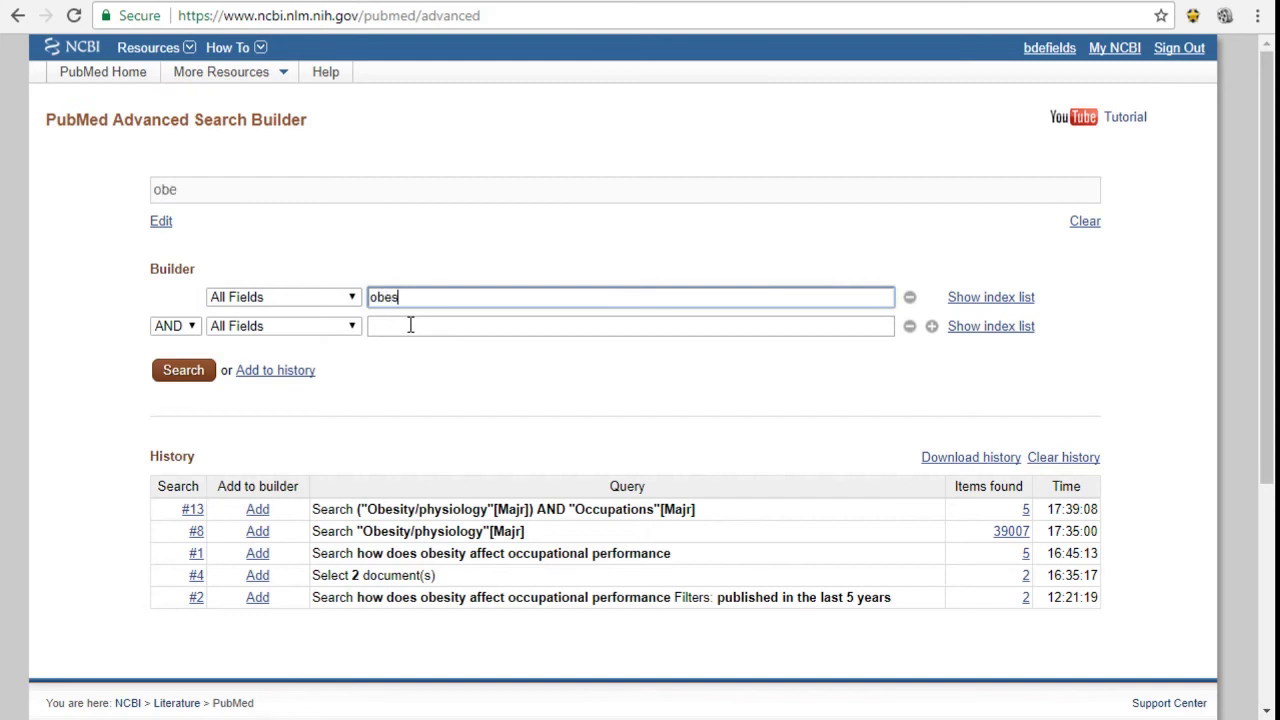
pyautogui.write('ity')
pyautogui.click(405, 326)
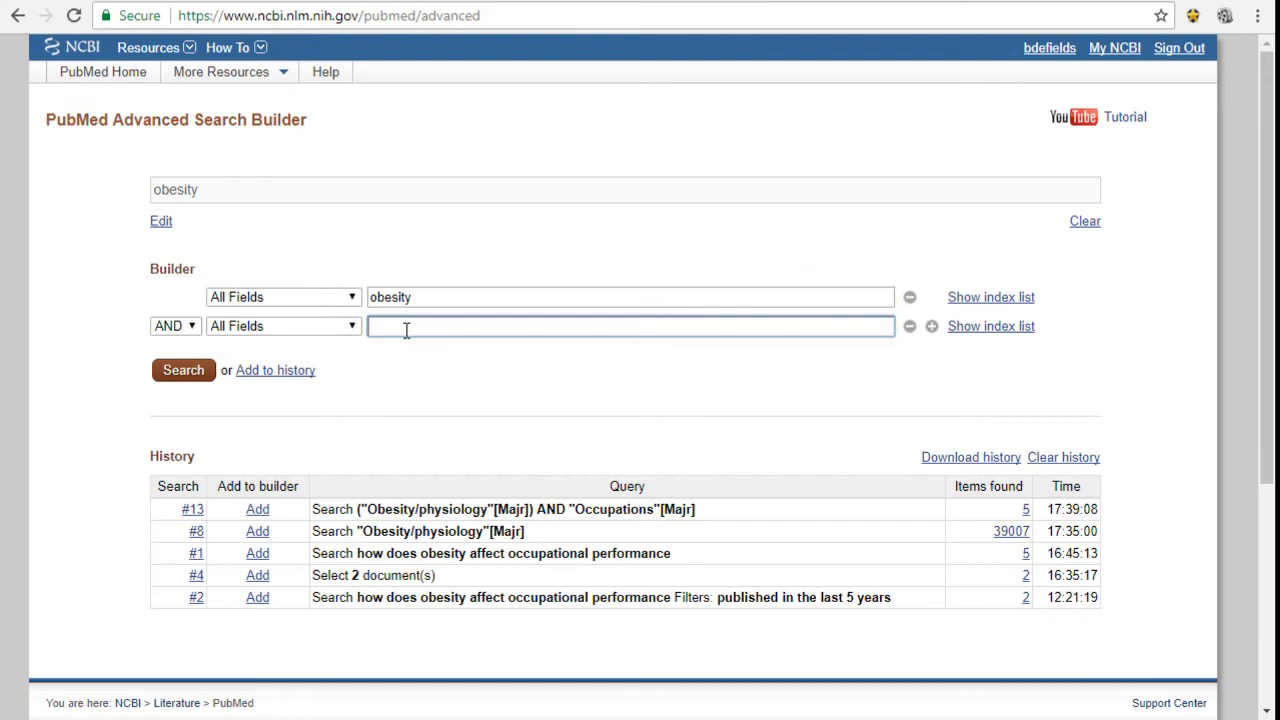
pyautogui.write('performance')
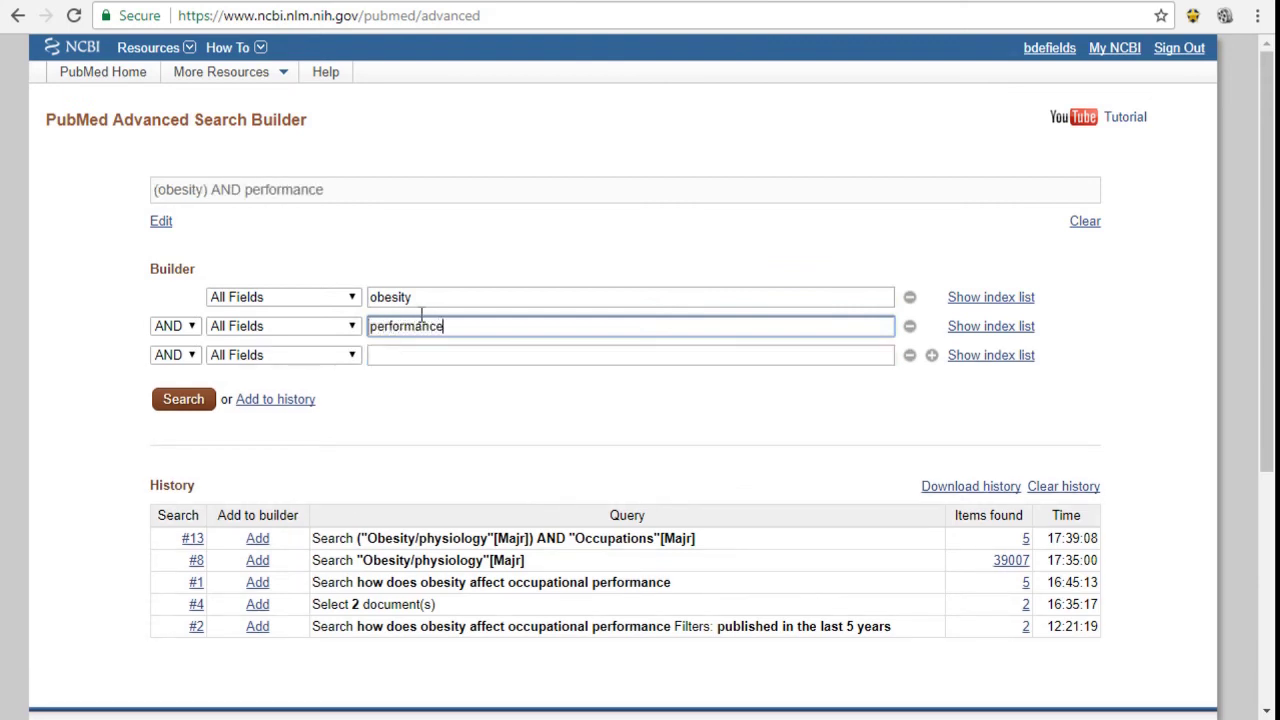
pyautogui.click(193, 330)
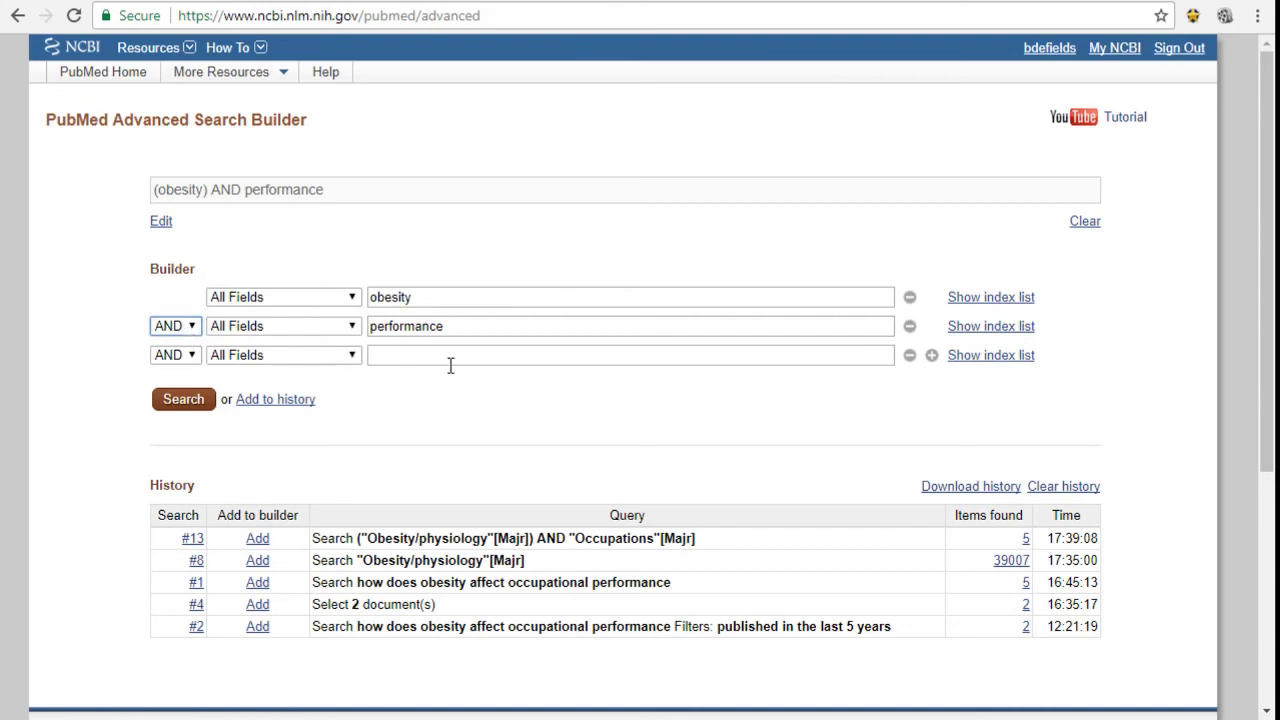
# - Add NOT rows excluding overweight and children
pyautogui.click(421, 360)
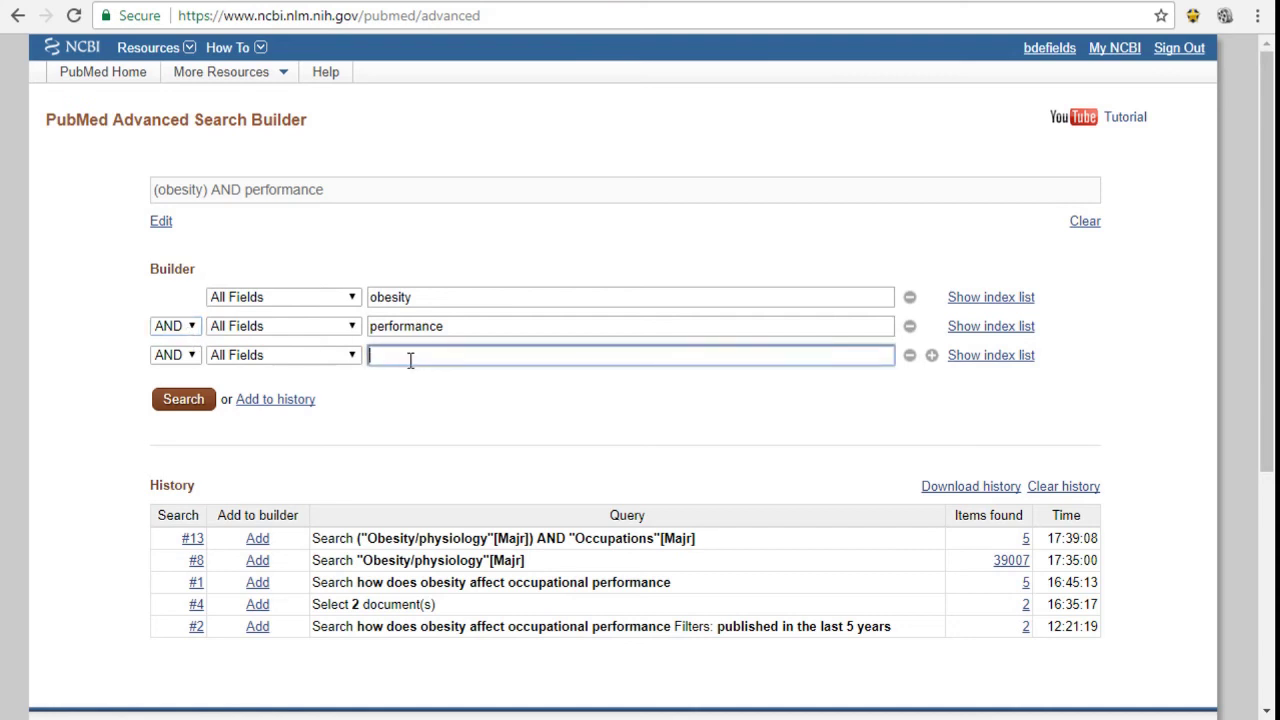
pyautogui.click(190, 355)
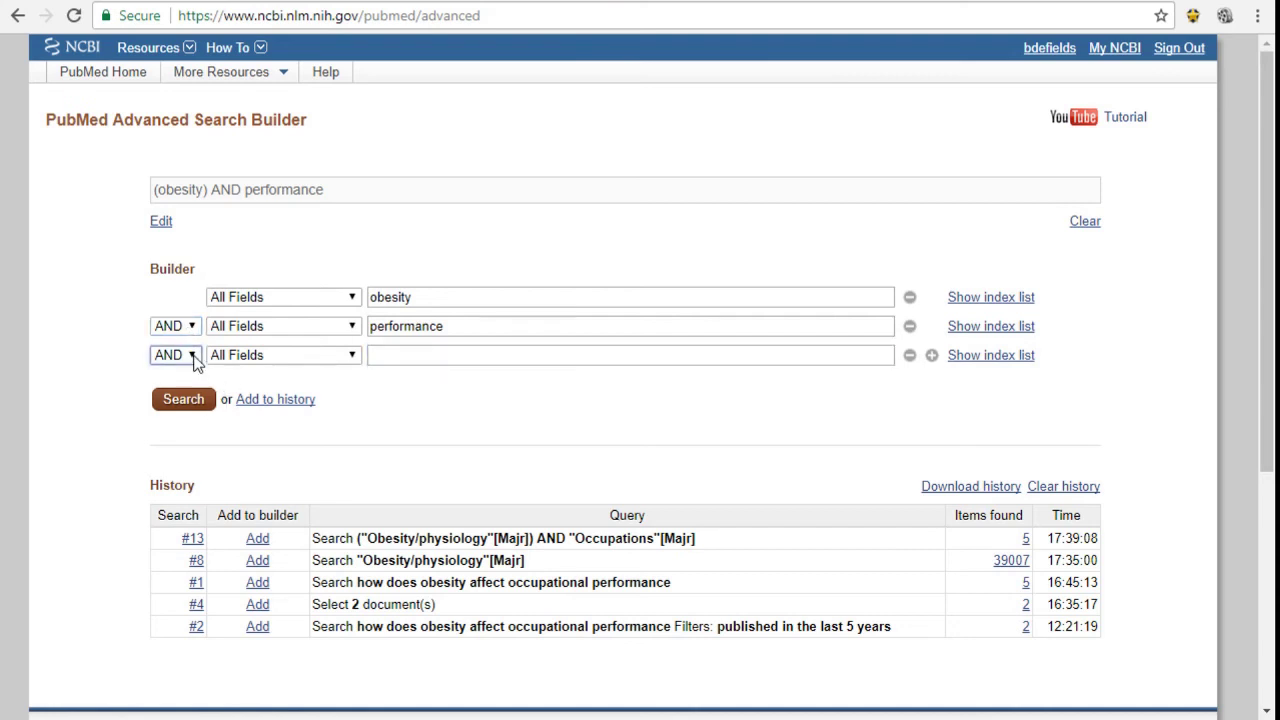
pyautogui.click(180, 400)
pyautogui.click(397, 351)
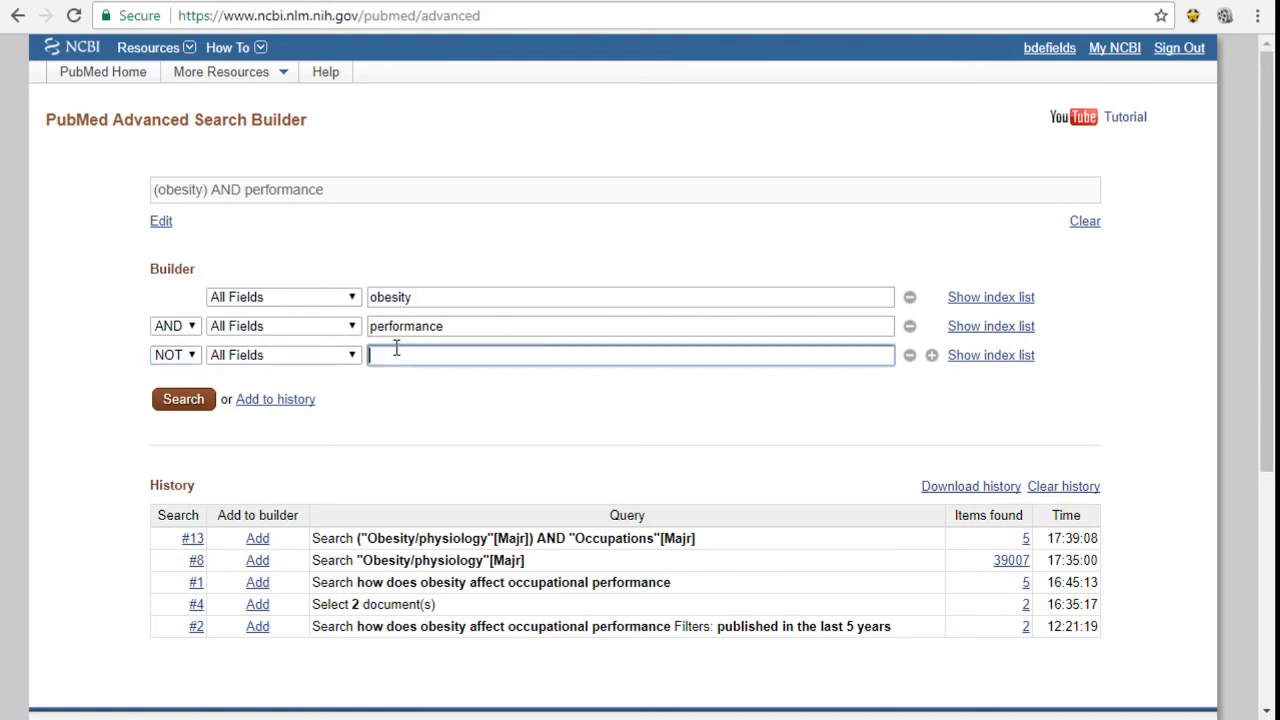
pyautogui.write('over')
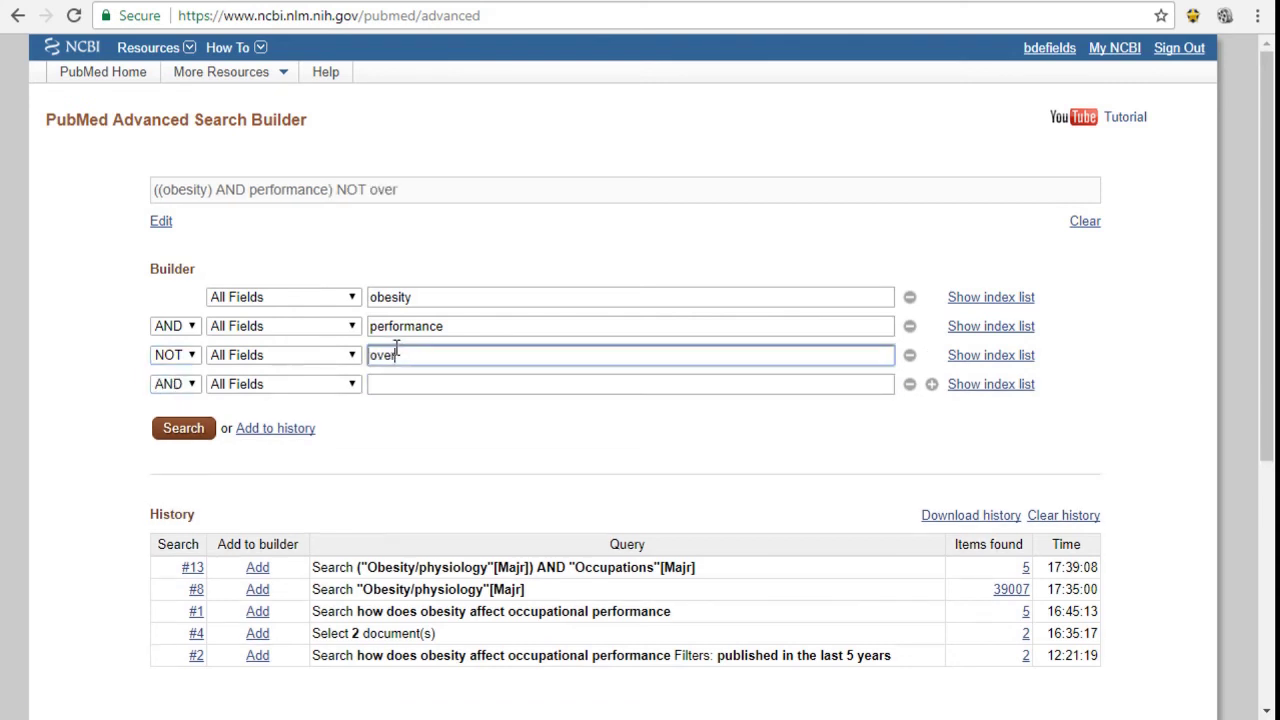
pyautogui.write('weight')
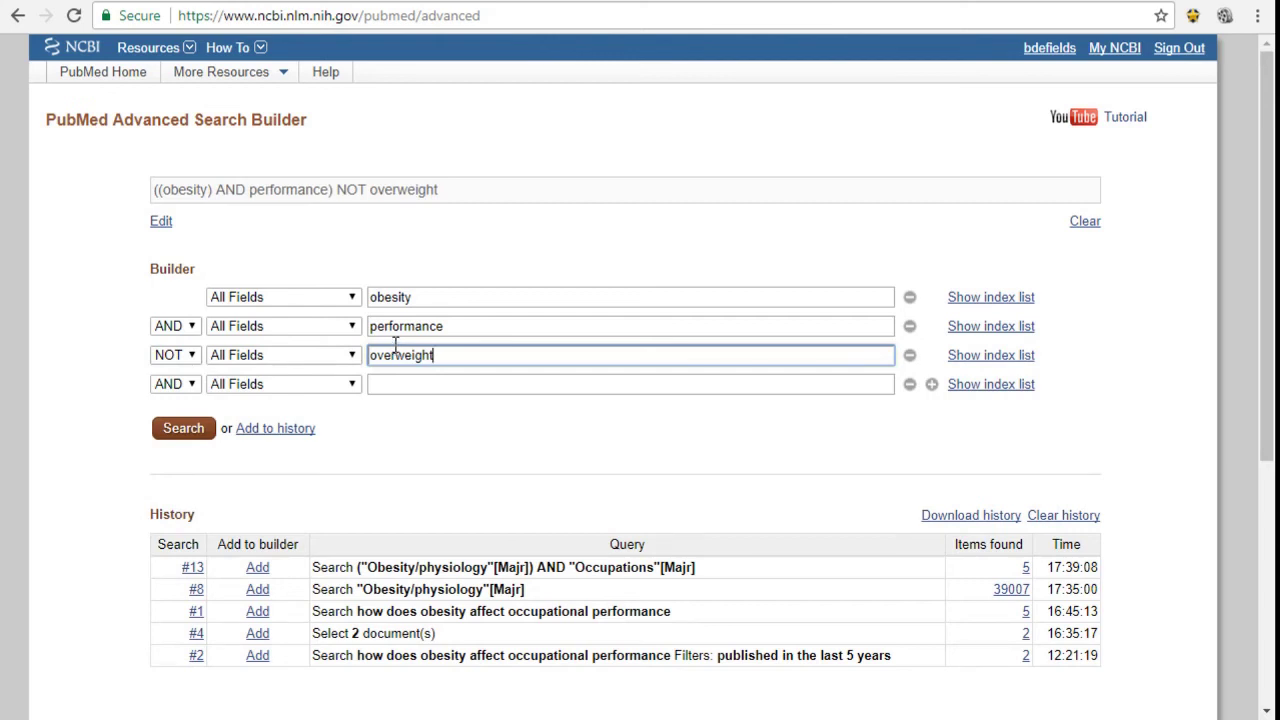
pyautogui.click(386, 383)
pyautogui.click(167, 388)
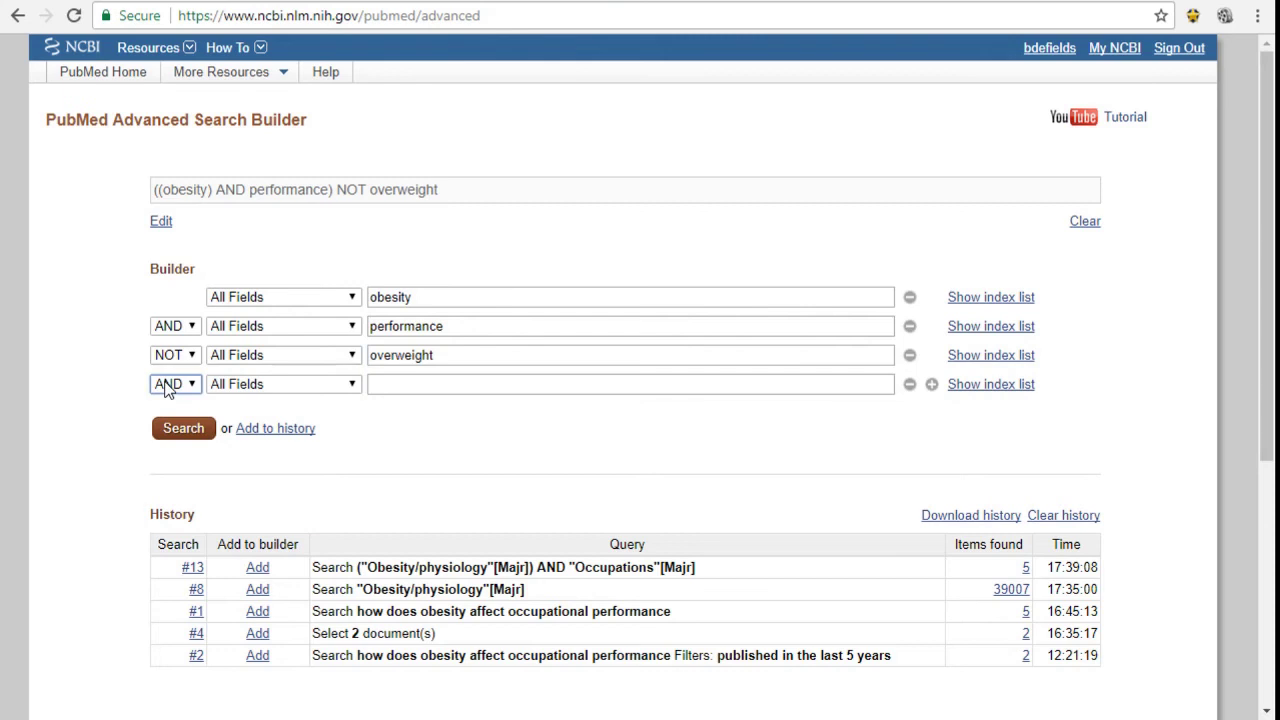
pyautogui.click(162, 441)
pyautogui.click(395, 387)
pyautogui.write('children')
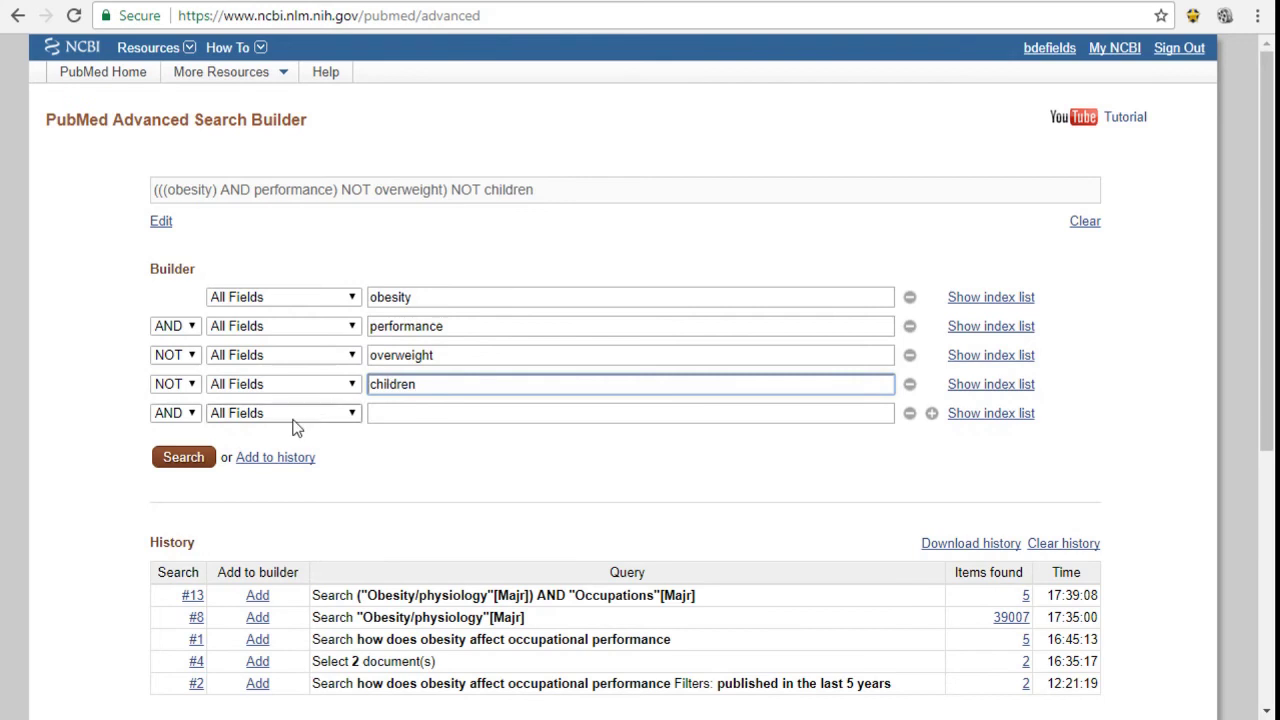
# - Add a NOT Journal row excluding The New England journal of medicine
pyautogui.click(168, 414)
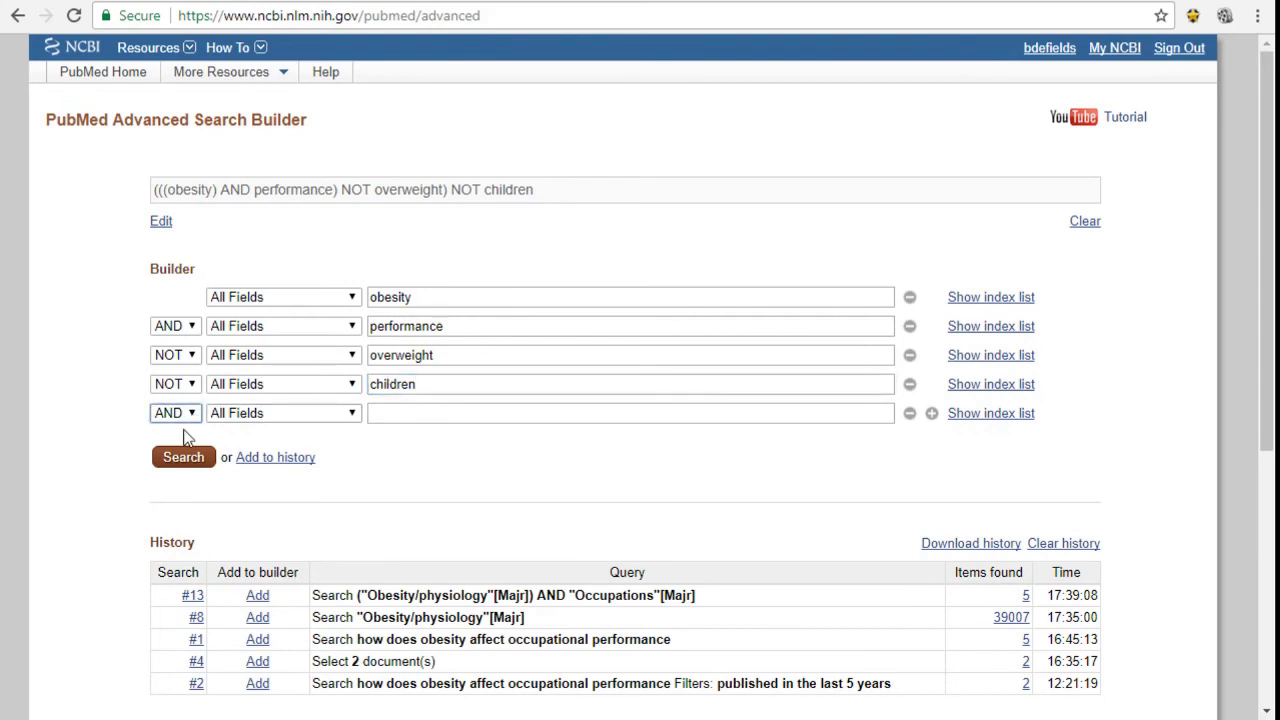
pyautogui.click(173, 470)
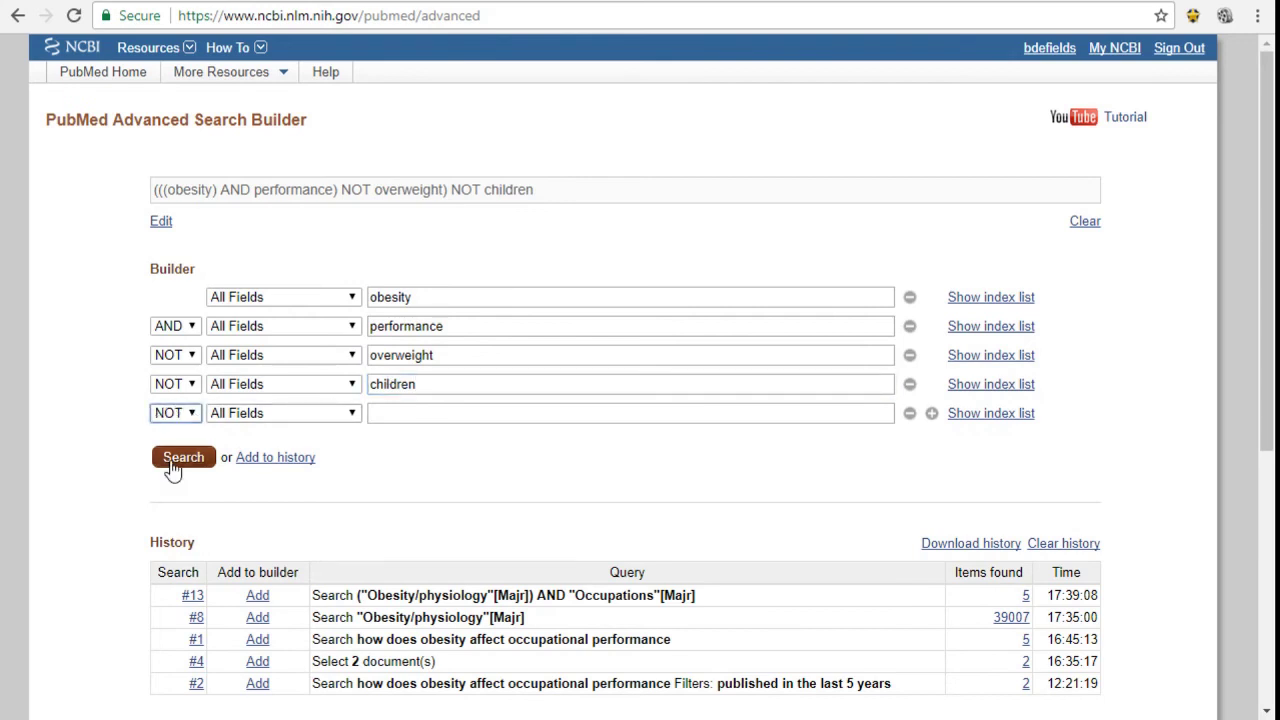
pyautogui.click(318, 414)
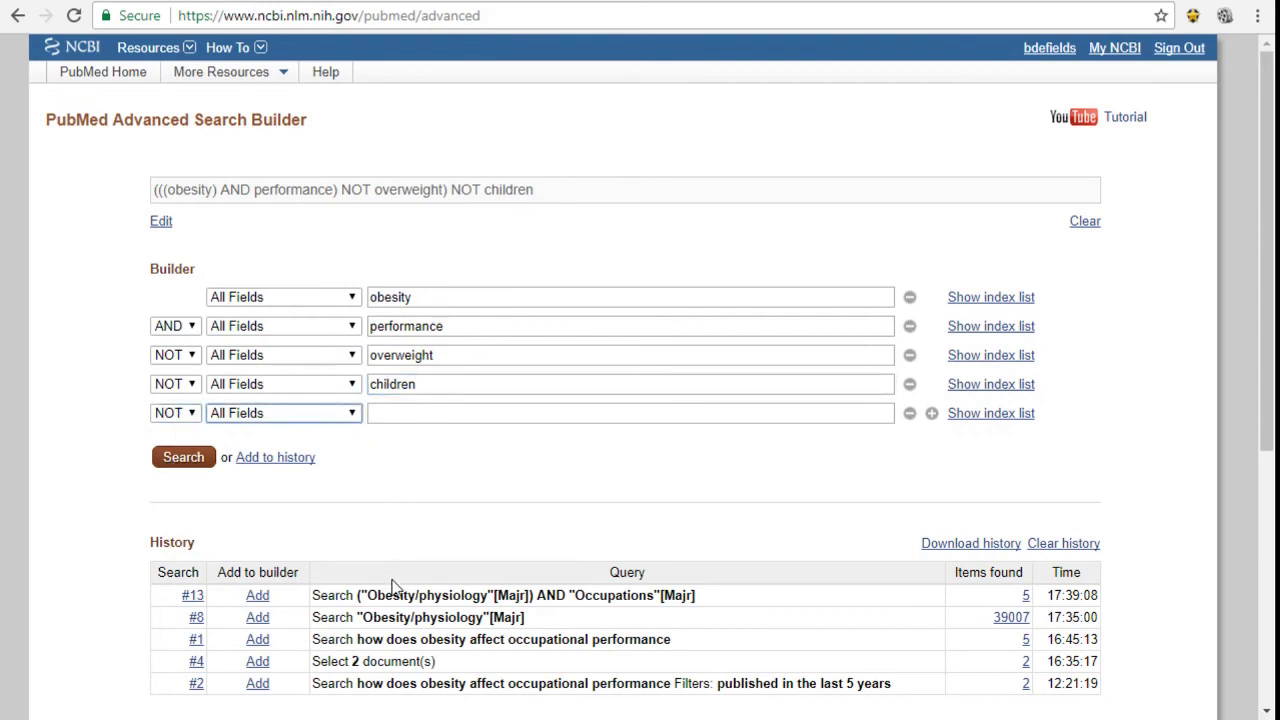
pyautogui.press('j')
pyautogui.click(402, 410)
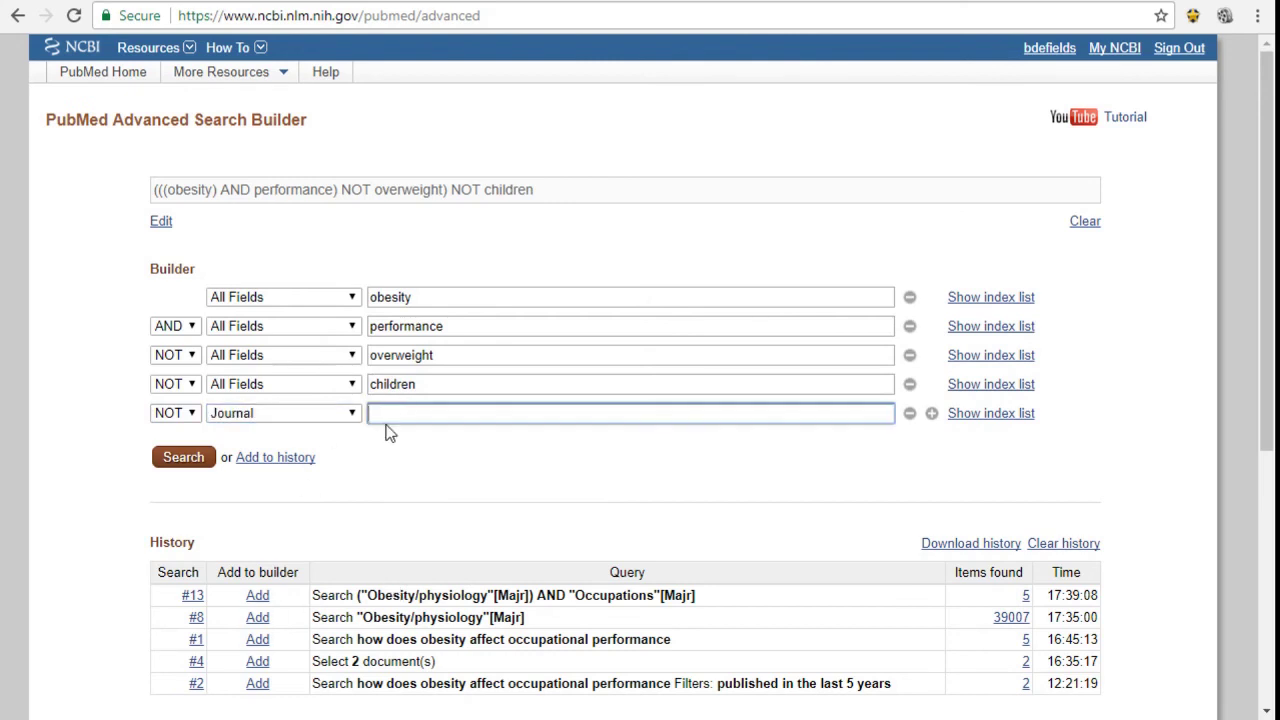
pyautogui.write('the new')
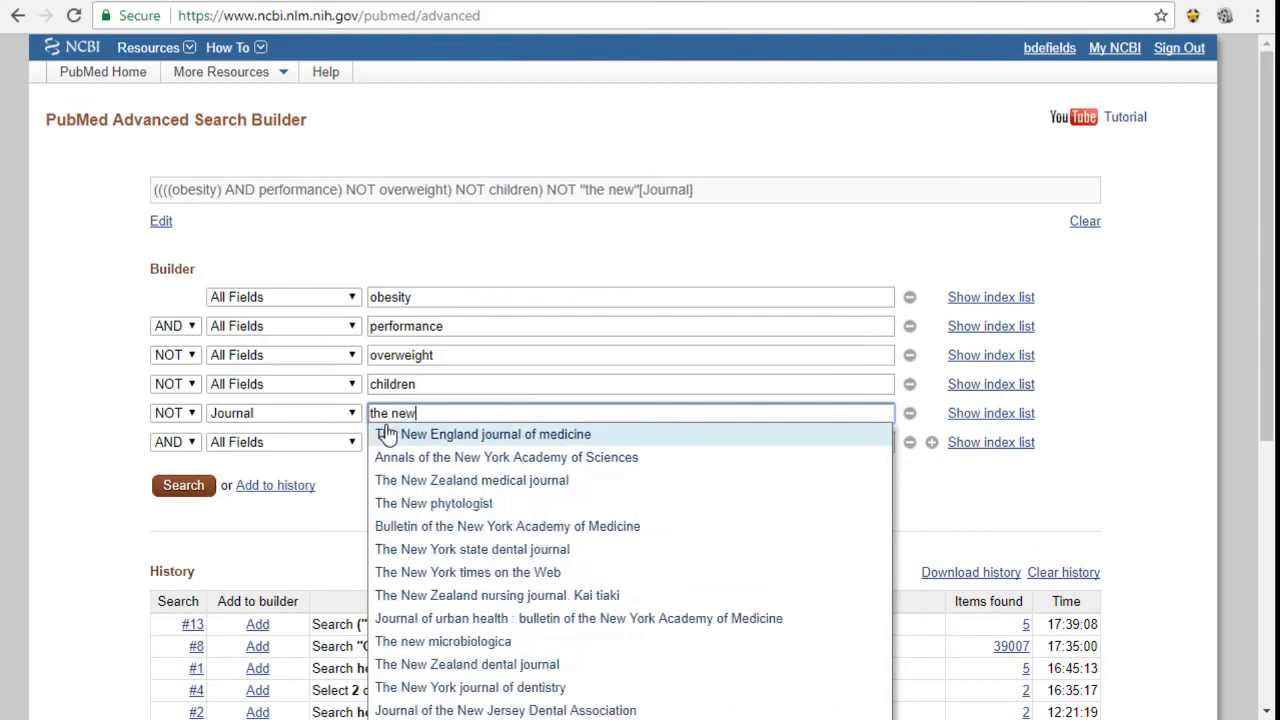
pyautogui.click(397, 432)
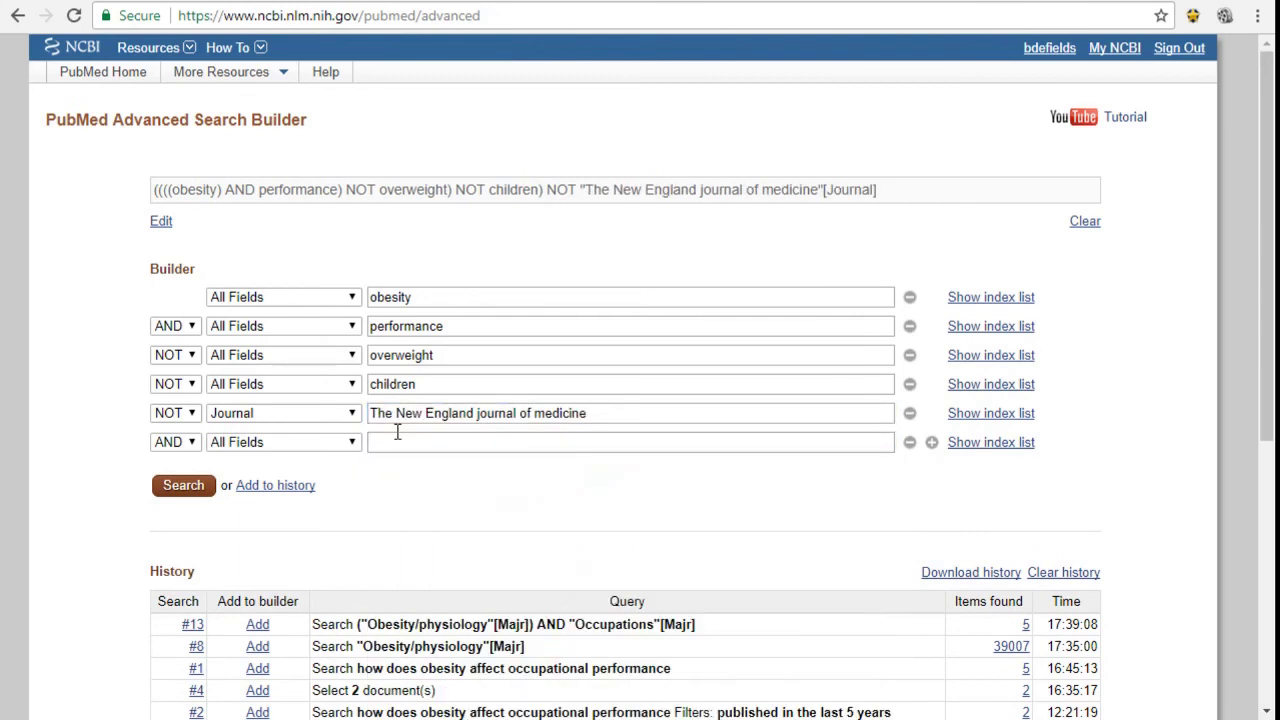
# - Run the exclusion query, then search obesity AND performance, getting 4869 results
pyautogui.click(174, 492)
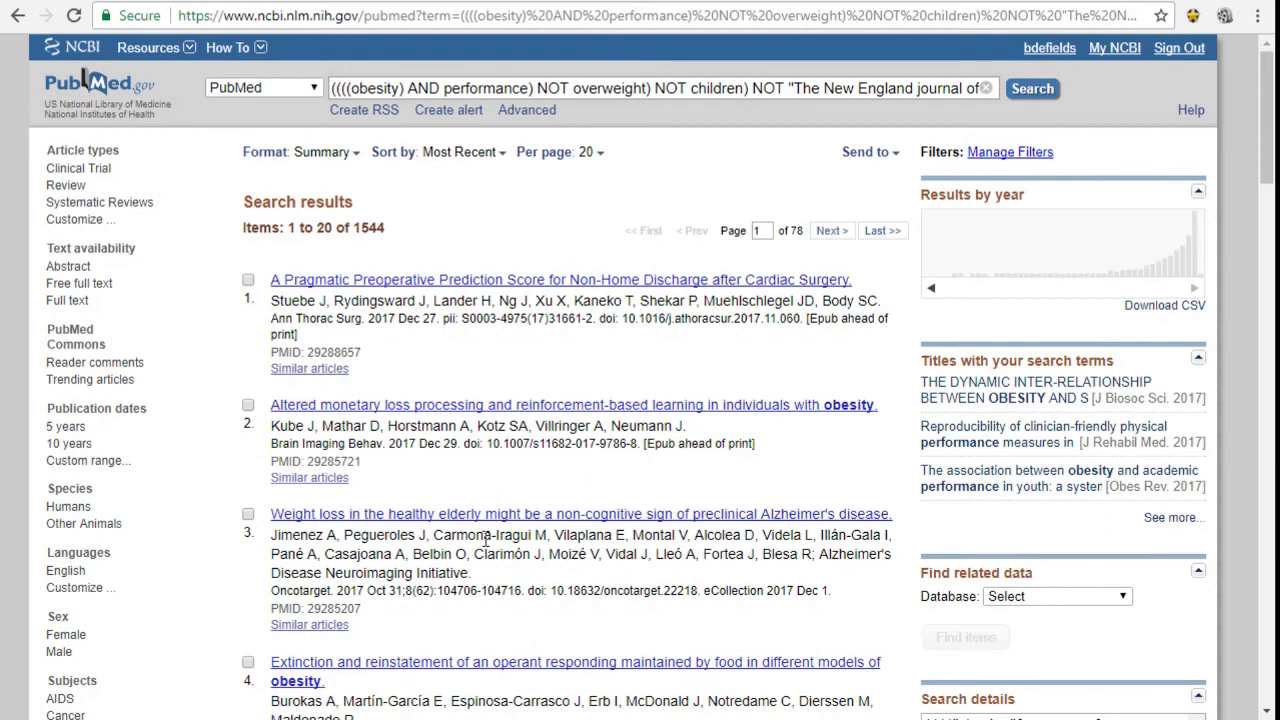
pyautogui.click(511, 112)
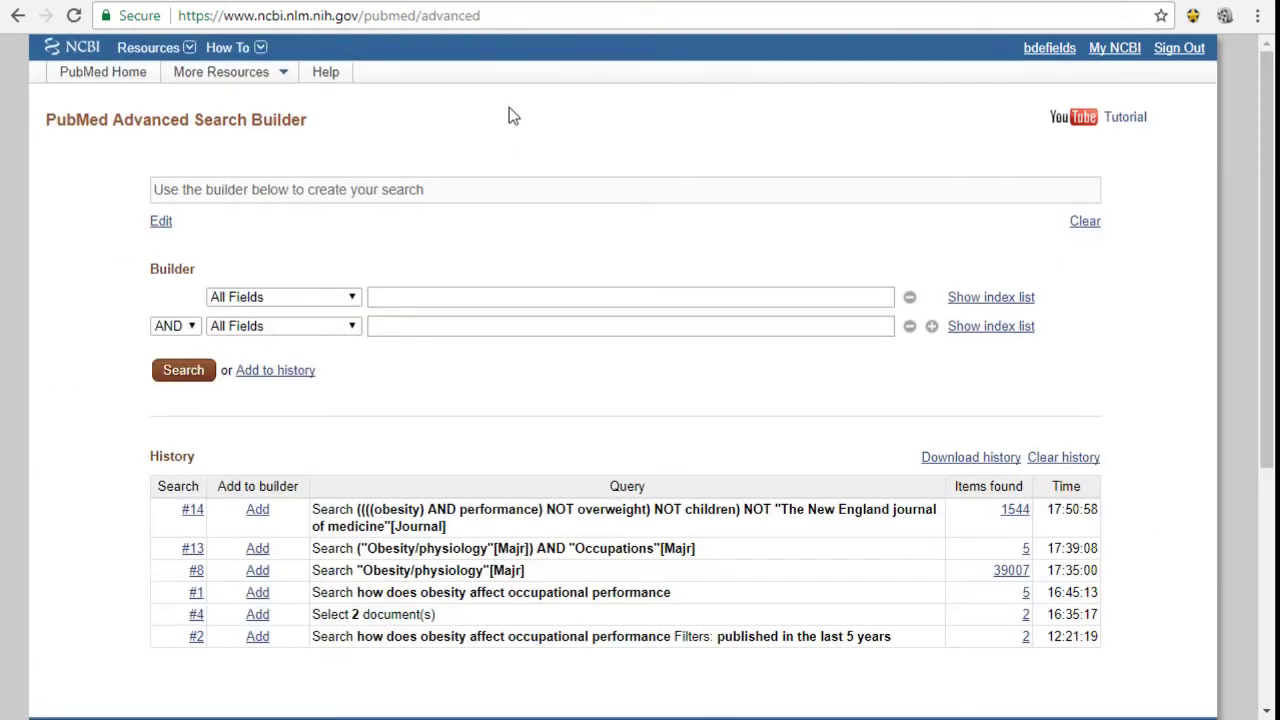
pyautogui.click(401, 294)
pyautogui.write('obesity')
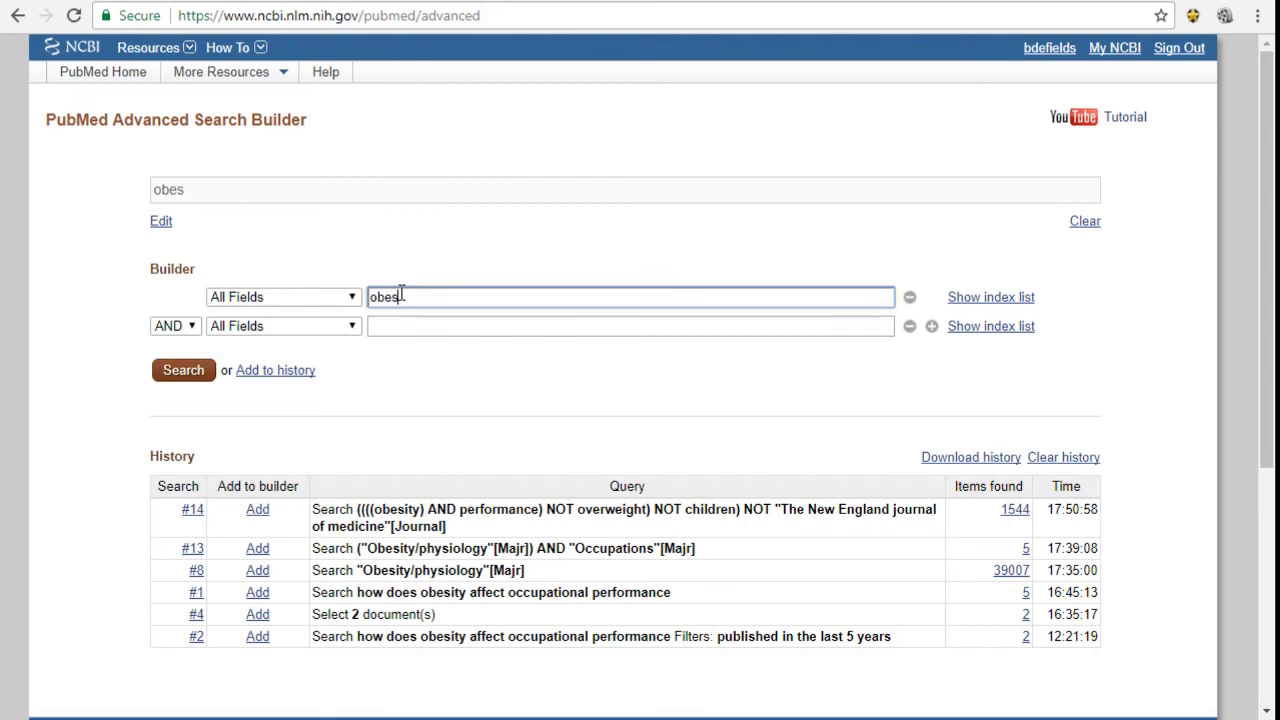
pyautogui.click(395, 324)
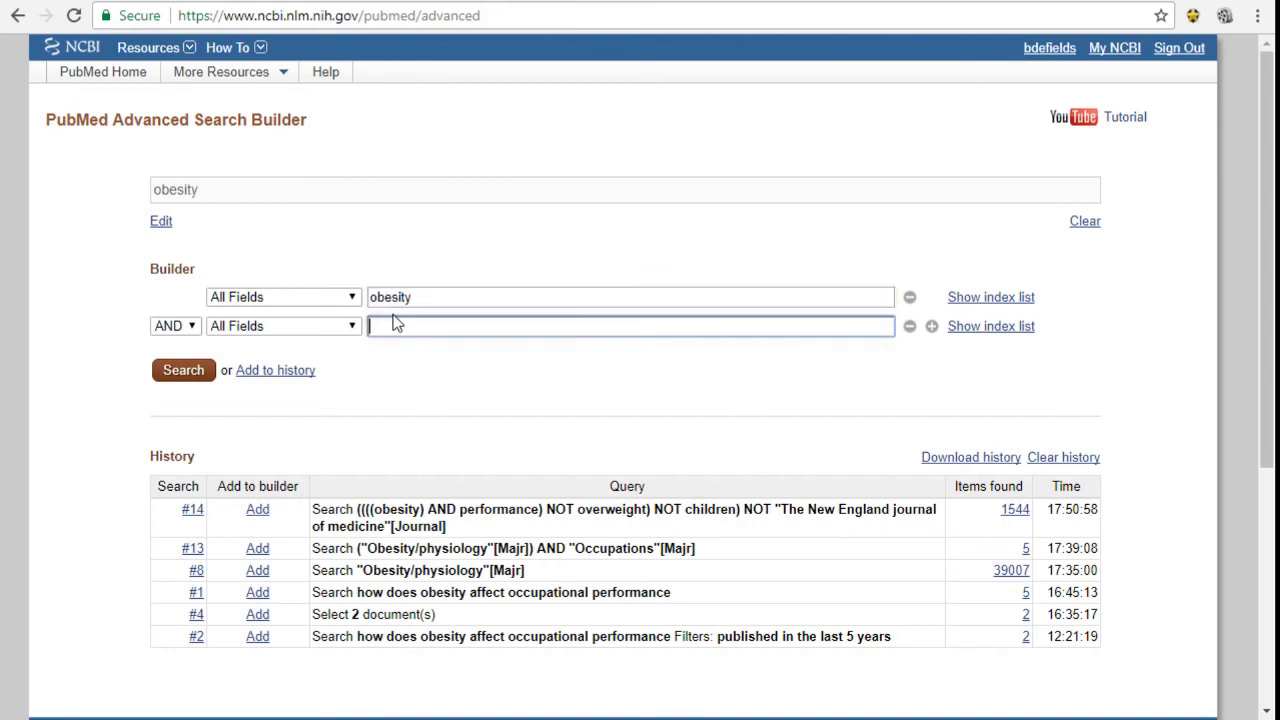
pyautogui.write('perf')
pyautogui.press('BackSpace')
pyautogui.press('BackSpace')
pyautogui.press('BackSpace')
pyautogui.press('BackSpace')
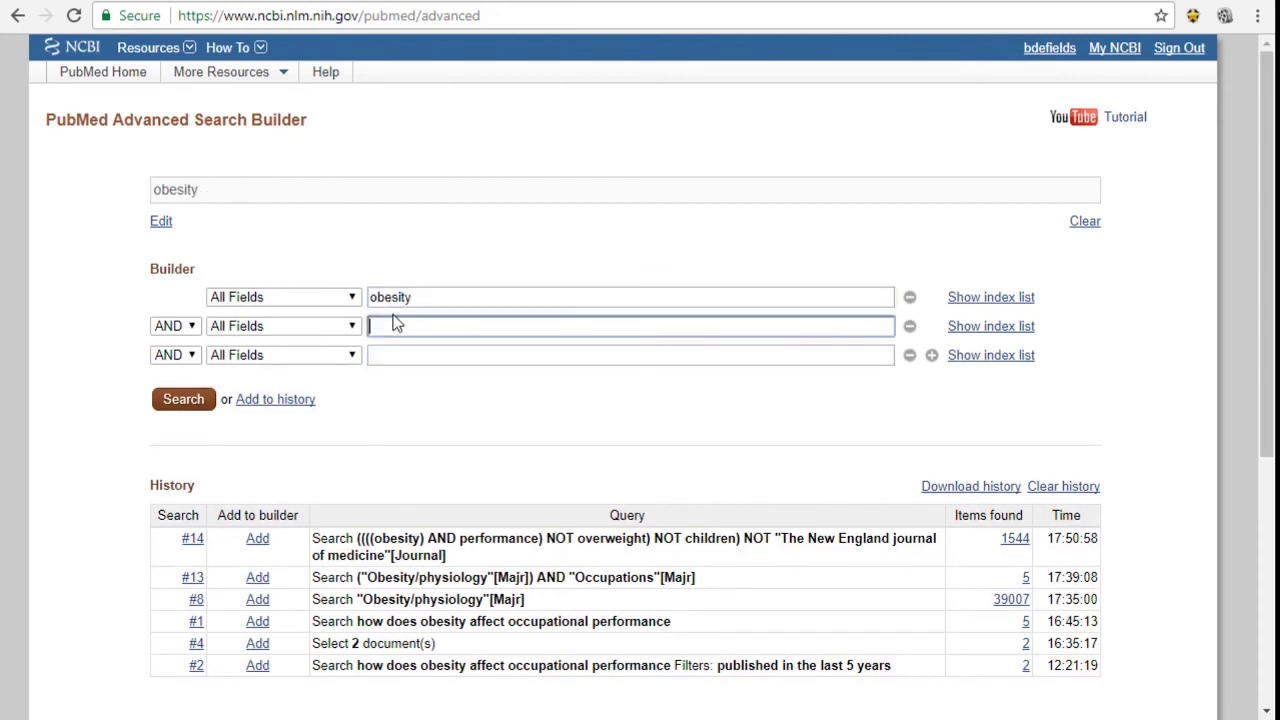
pyautogui.write('performa')
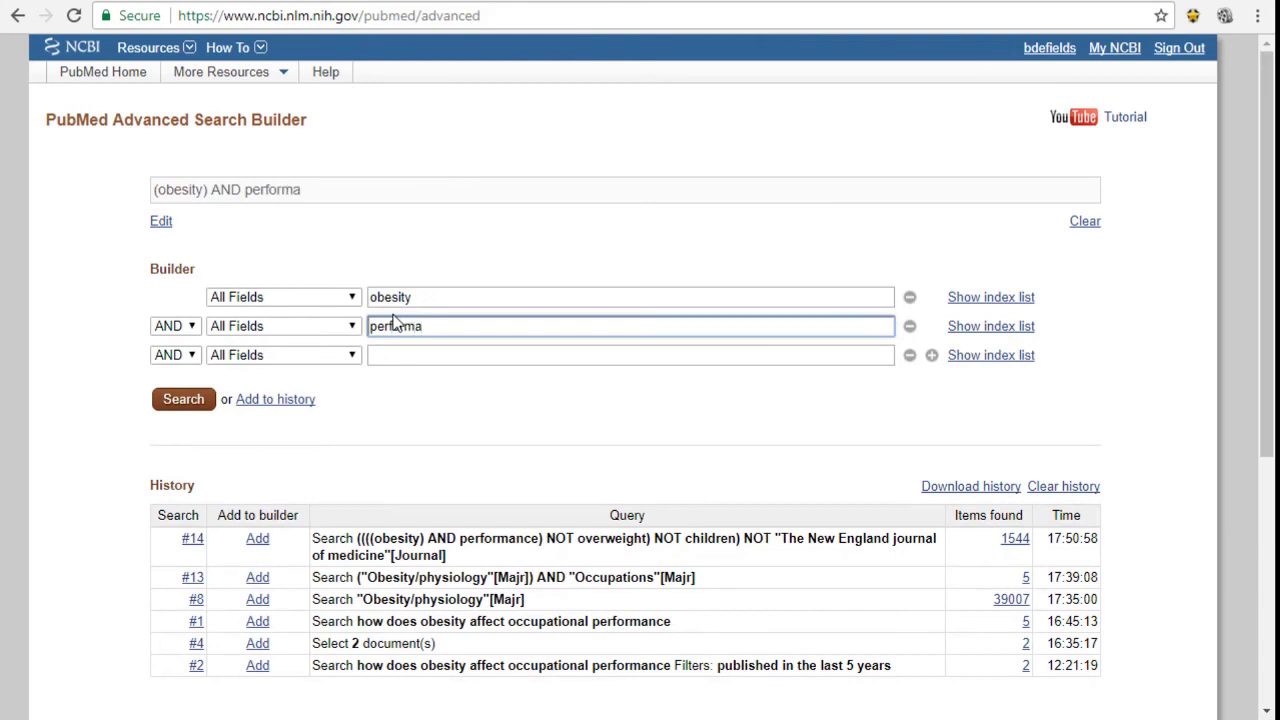
pyautogui.write('nce')
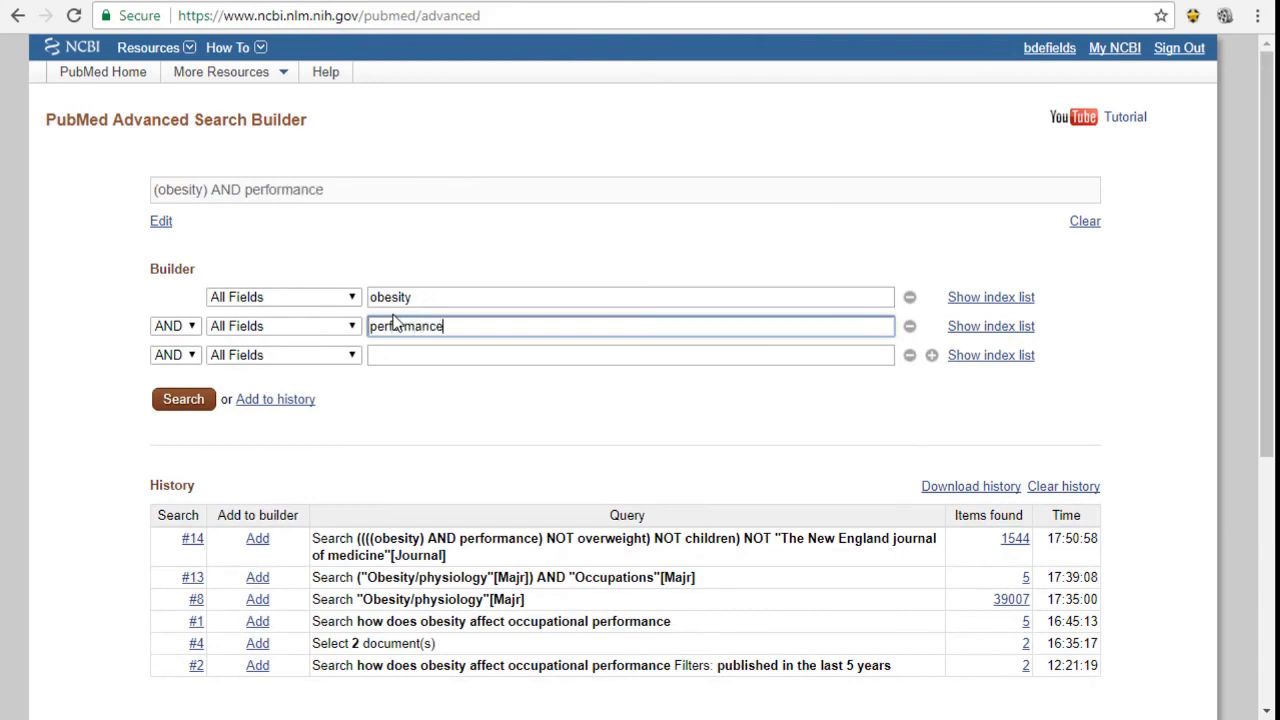
pyautogui.click(184, 409)
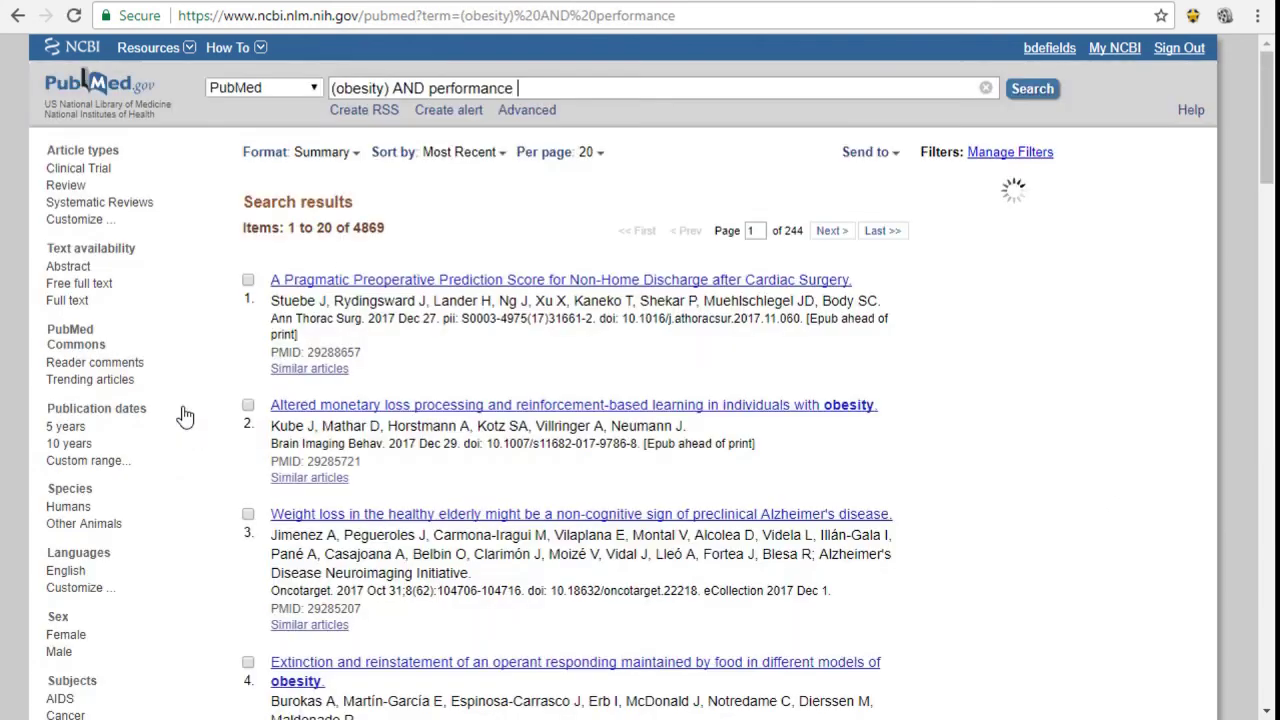
pyautogui.click(522, 112)
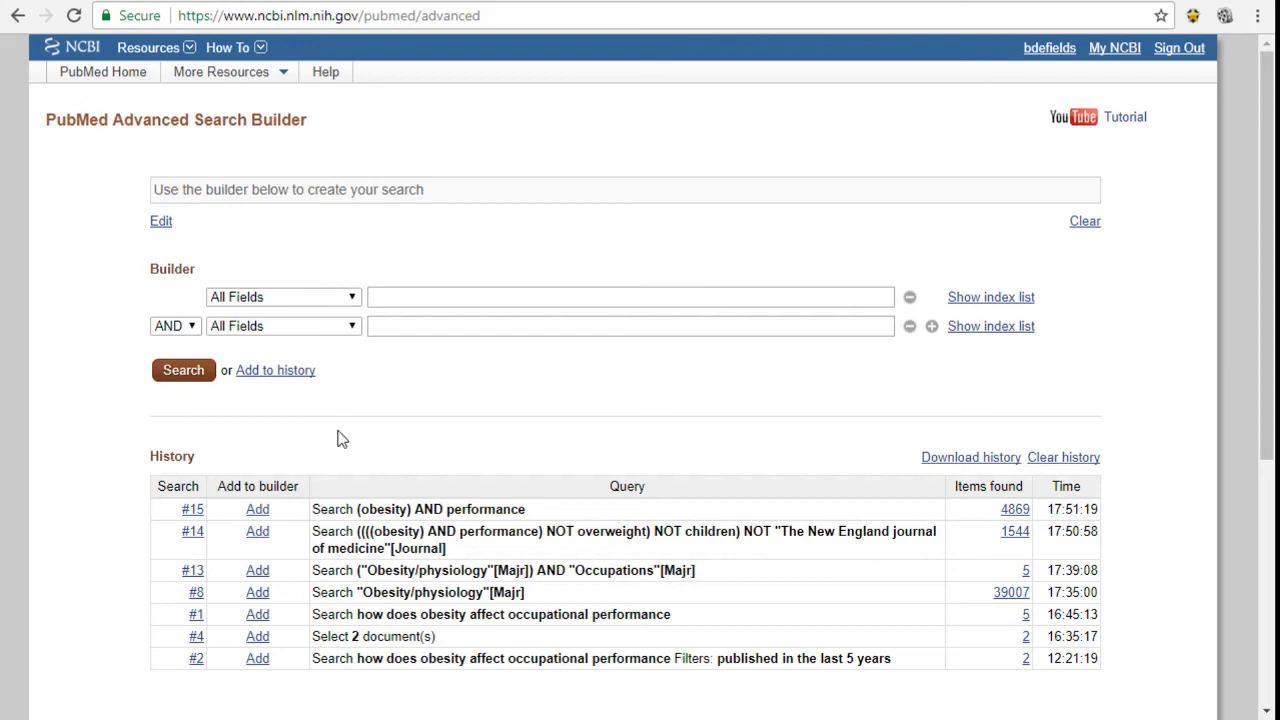
# - Combine search #15 with a NOT overweight row in the builder and search, giving 1829 results
pyautogui.click(259, 513)
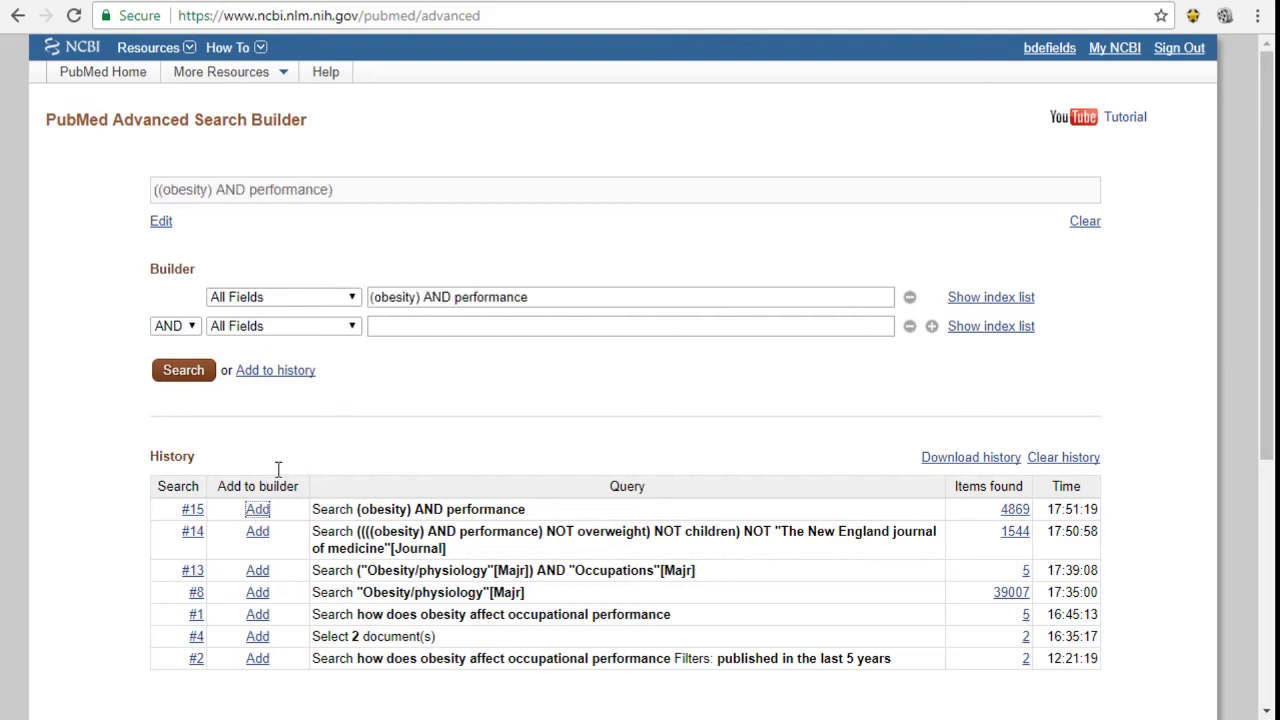
pyautogui.click(437, 326)
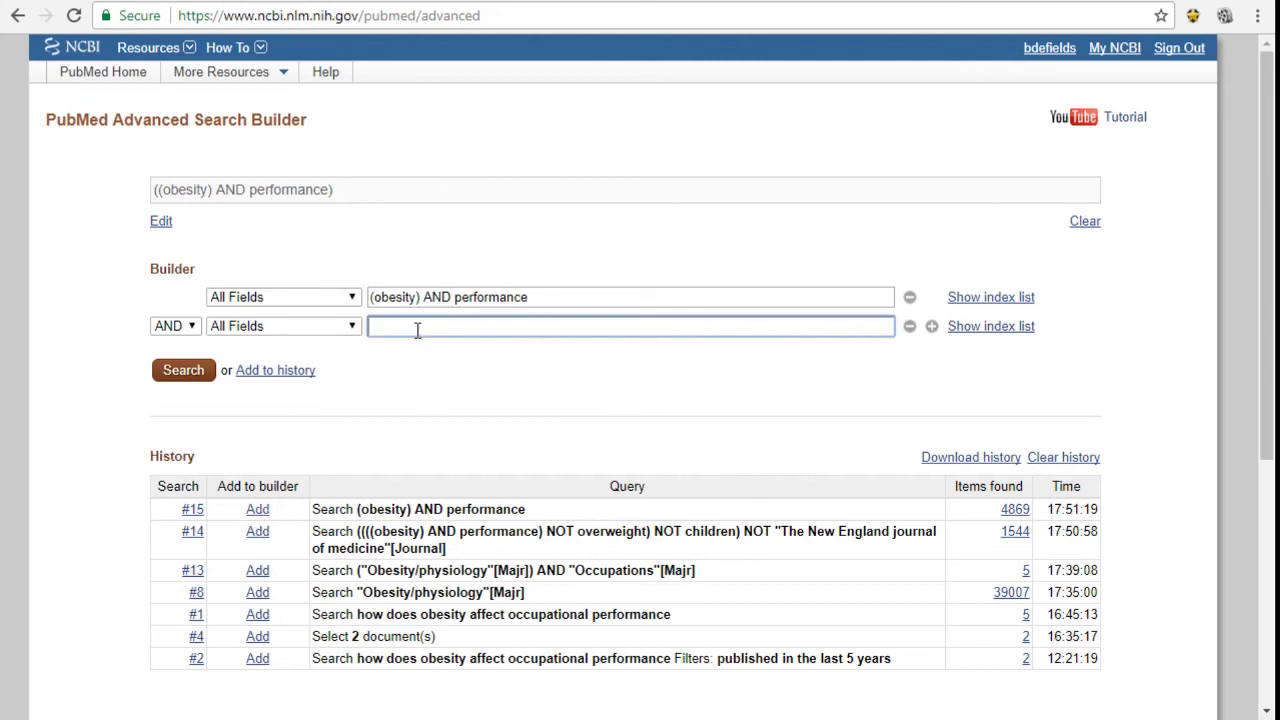
pyautogui.click(178, 332)
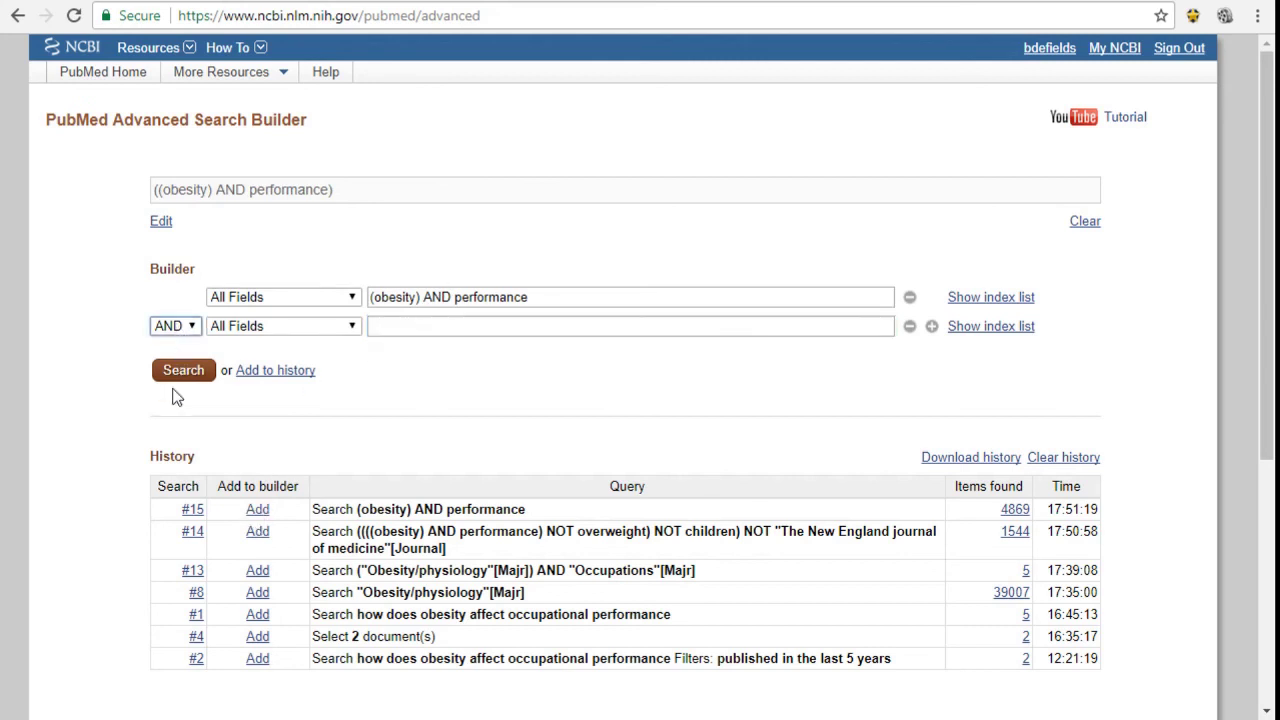
pyautogui.click(176, 386)
pyautogui.click(376, 325)
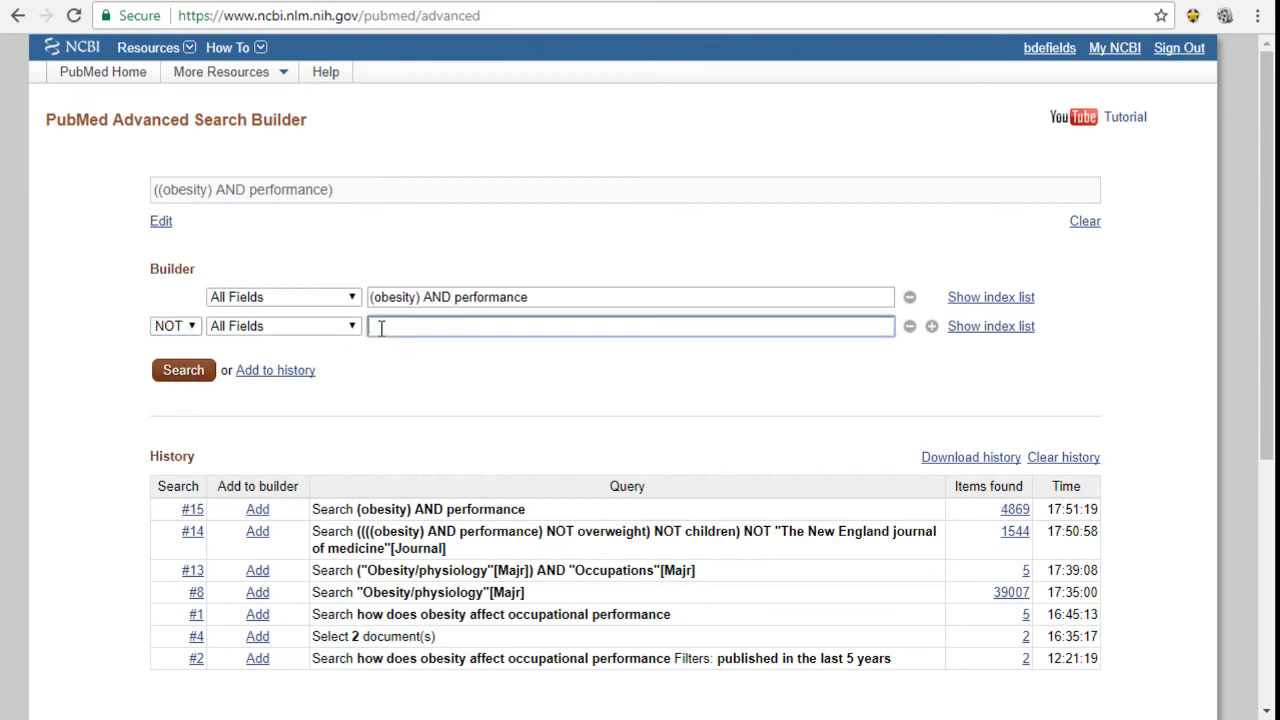
pyautogui.write('over')
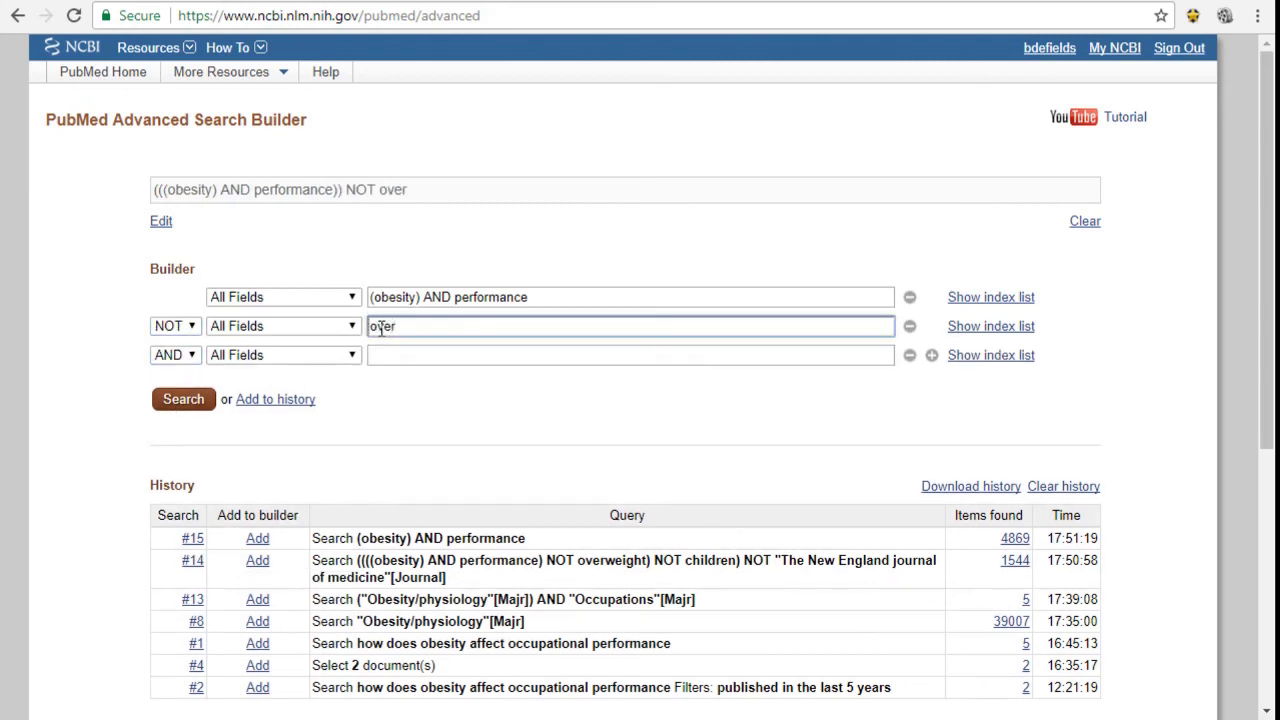
pyautogui.write('weighgt')
pyautogui.press('BackSpace')
pyautogui.press('BackSpace')
pyautogui.write('t')
pyautogui.click(183, 400)
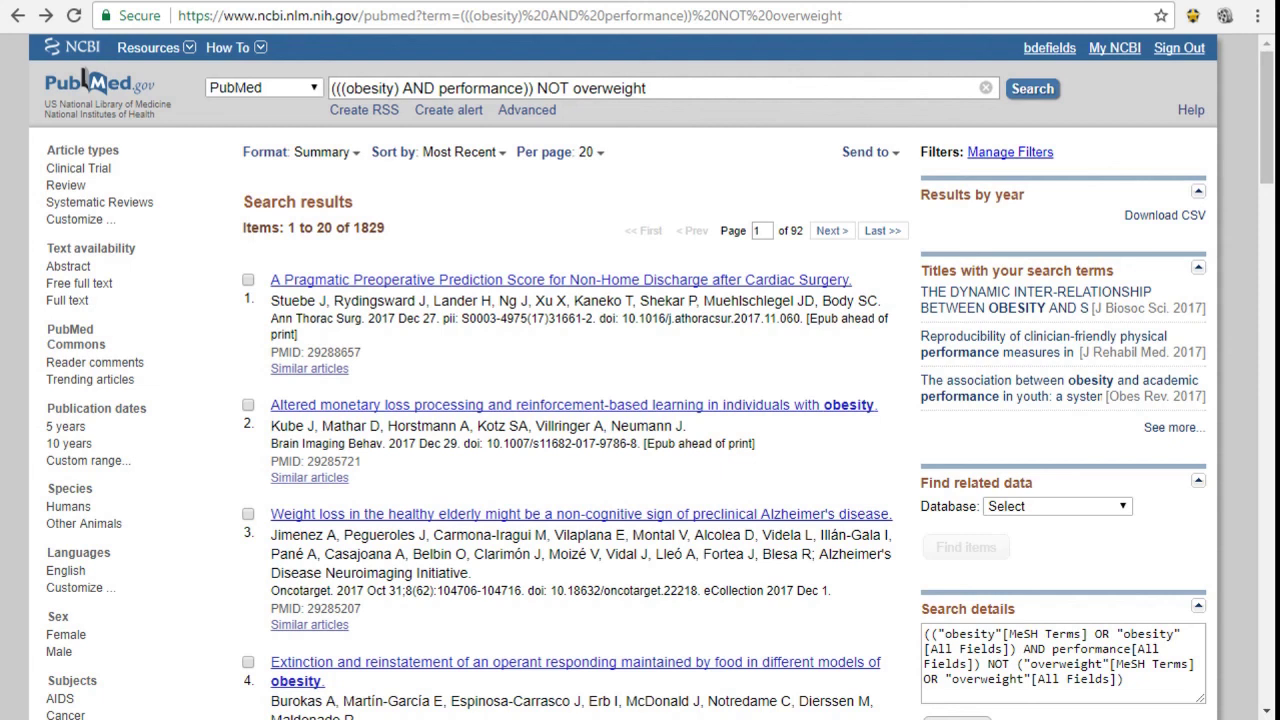
# - Replace the query with perform* AND obesity and search, returning 31468 results
pyautogui.tripleClick(681, 82)
pyautogui.click(985, 89)
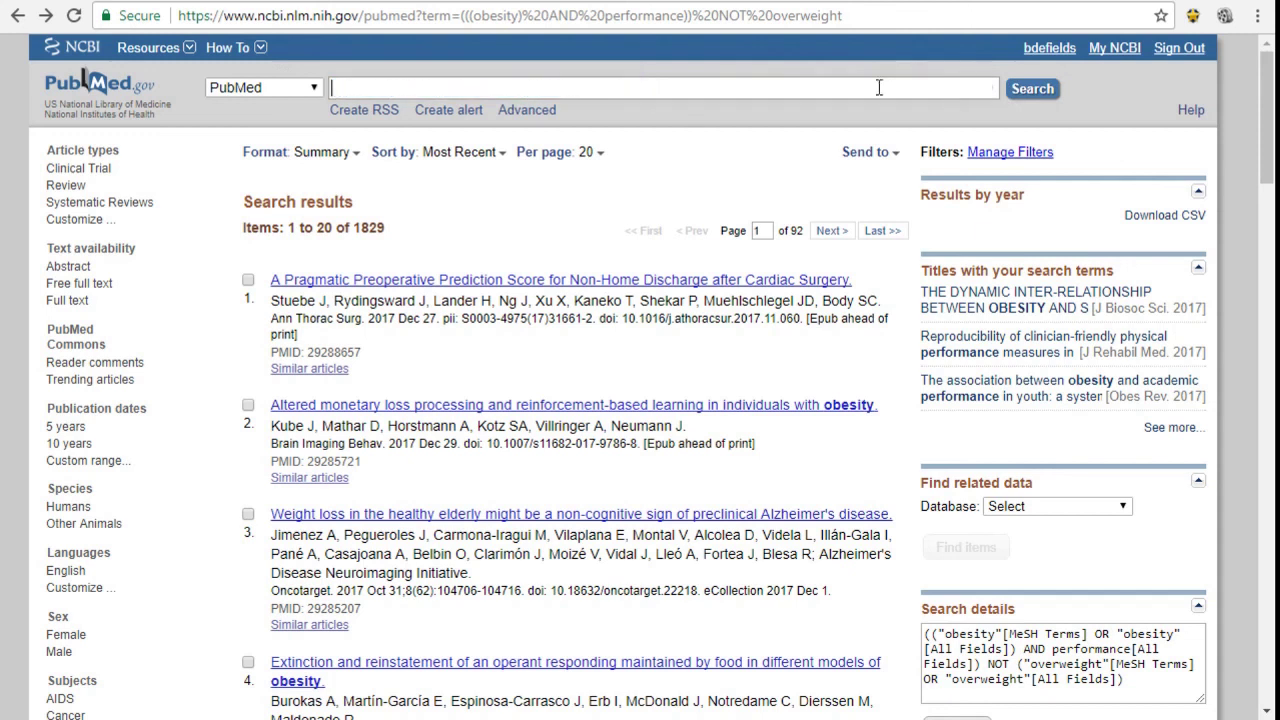
pyautogui.write('per')
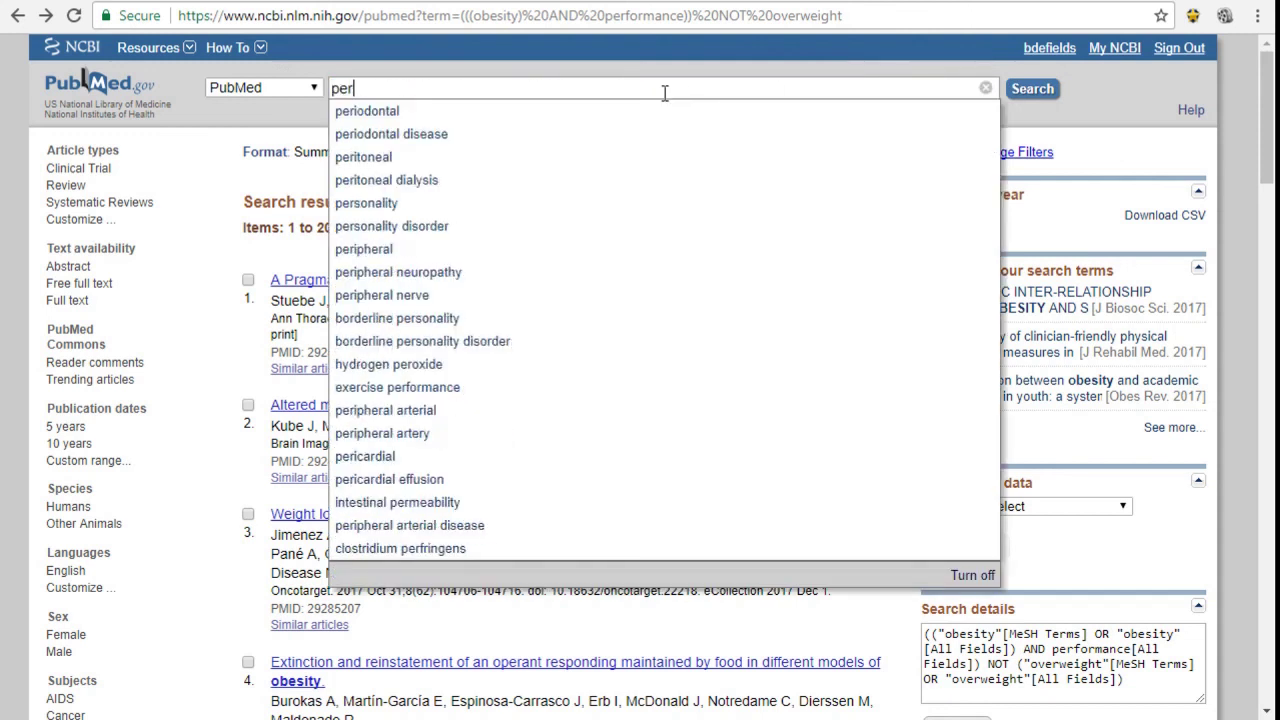
pyautogui.write('form')
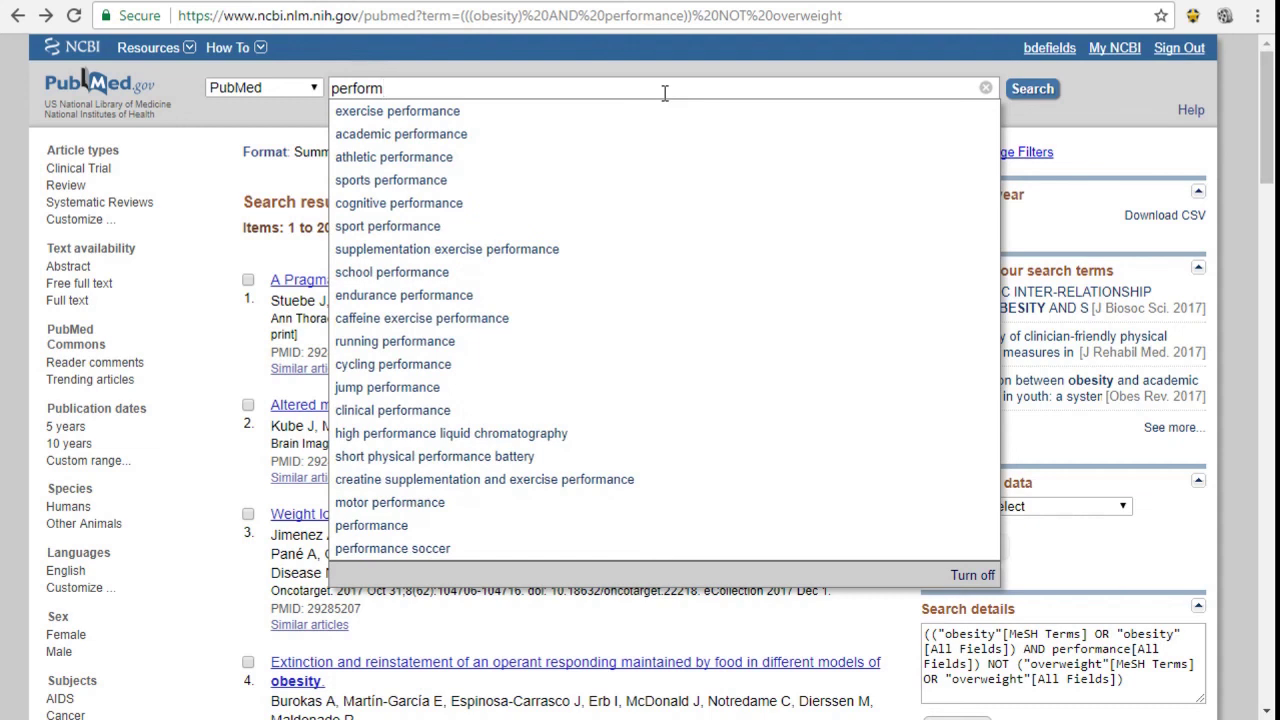
pyautogui.write('*')
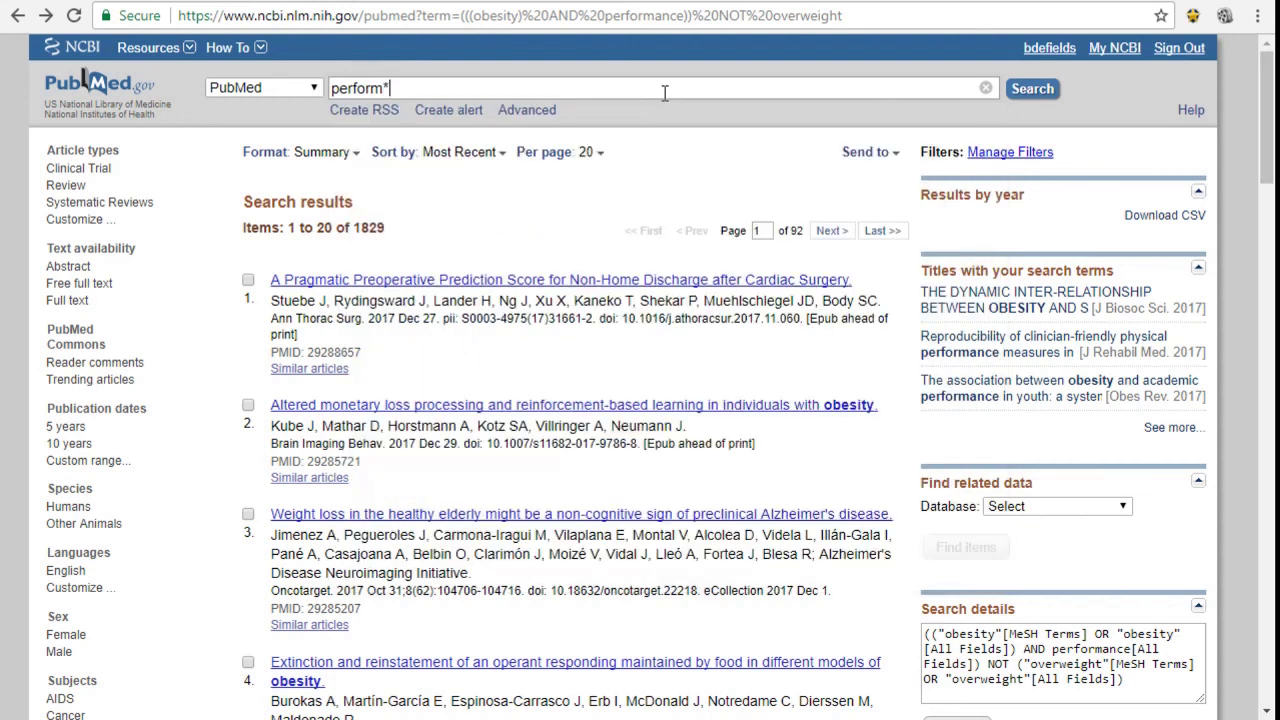
pyautogui.write(' AND obesity')
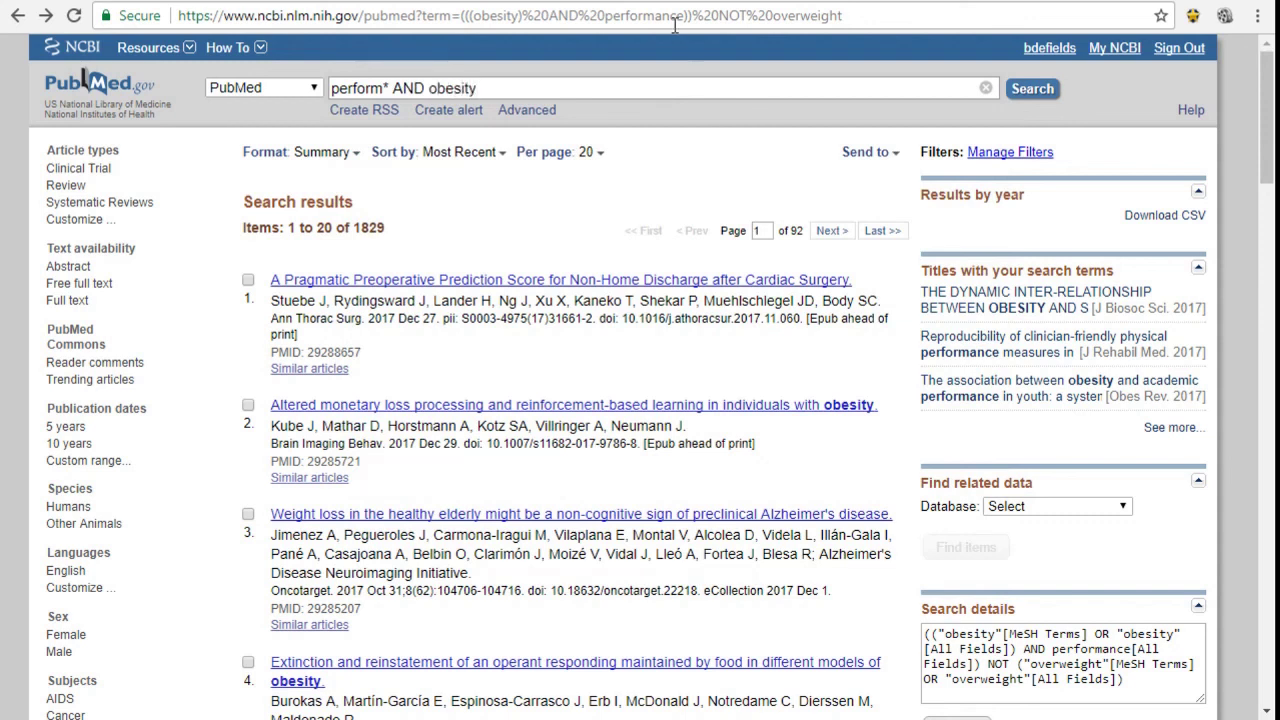
pyautogui.click(1040, 98)
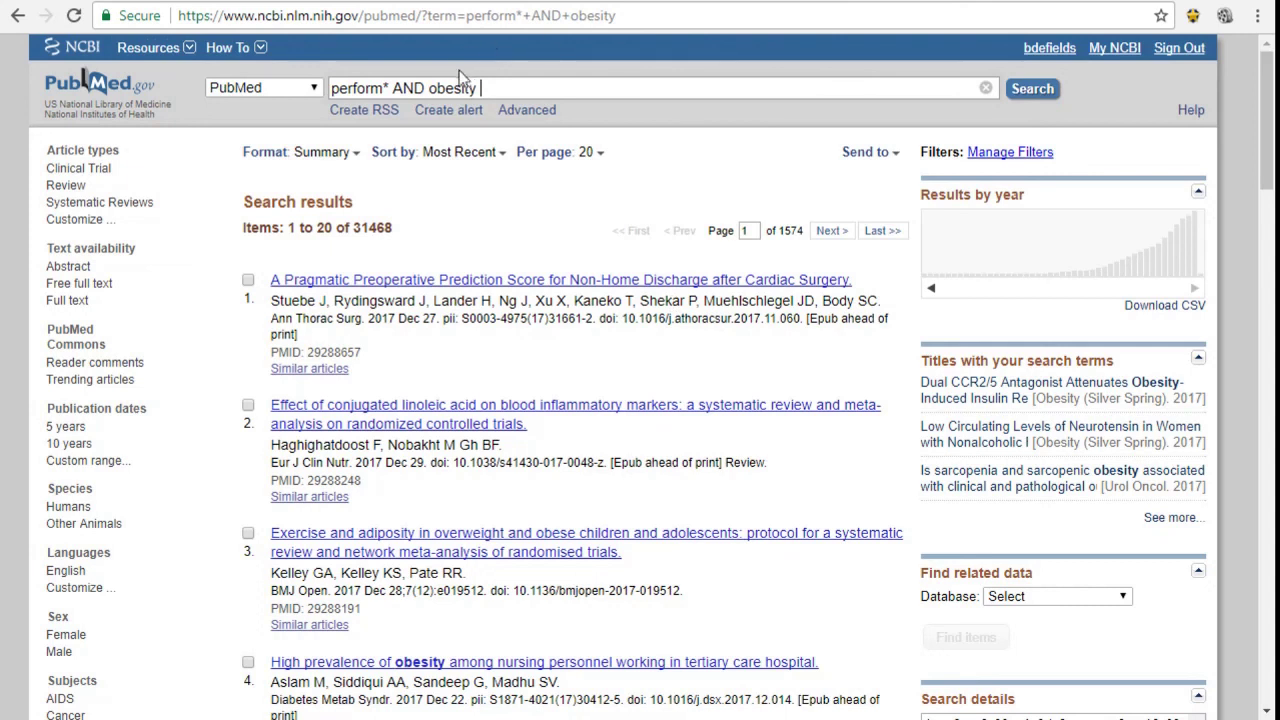
# - Drop AND obesity from the query and search perform* alone
pyautogui.moveTo(393, 90); pyautogui.dragTo(495, 101)
pyautogui.press('BackSpace')
pyautogui.click(1040, 91)
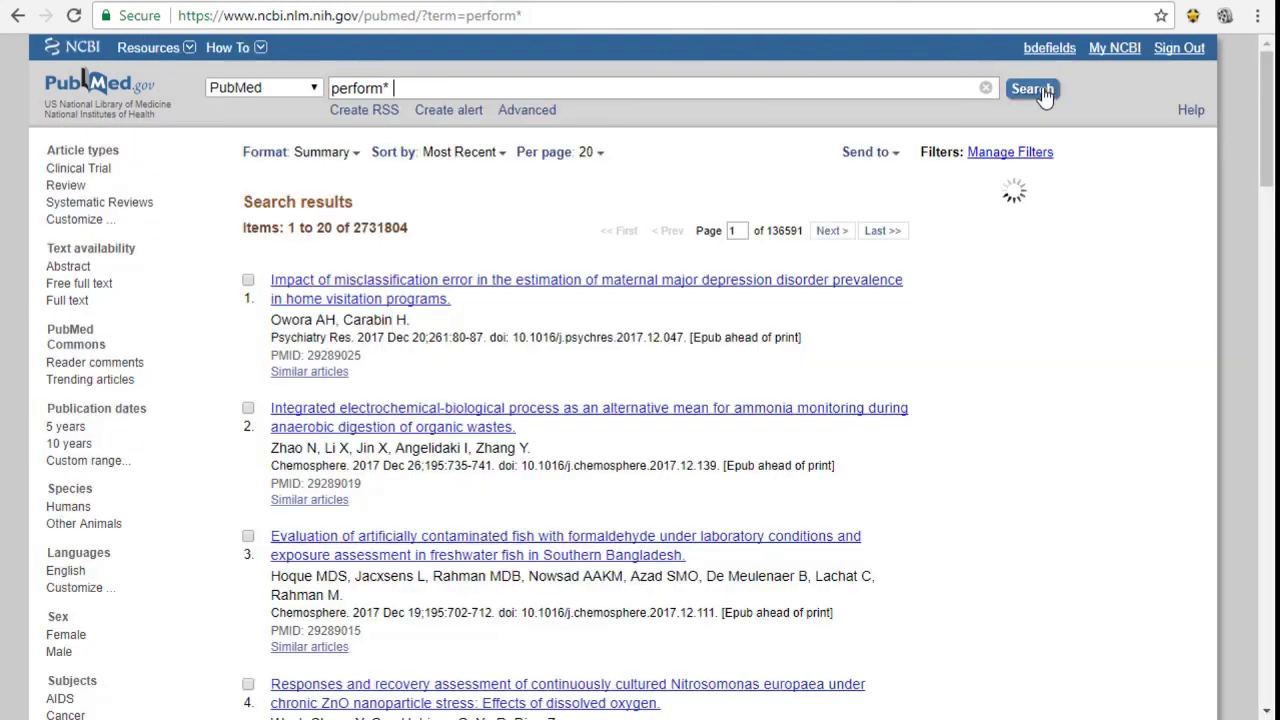
# - Replace the query with obes* AND performance and search, returning 5588 results
pyautogui.tripleClick(428, 86)
pyautogui.write('obesit')
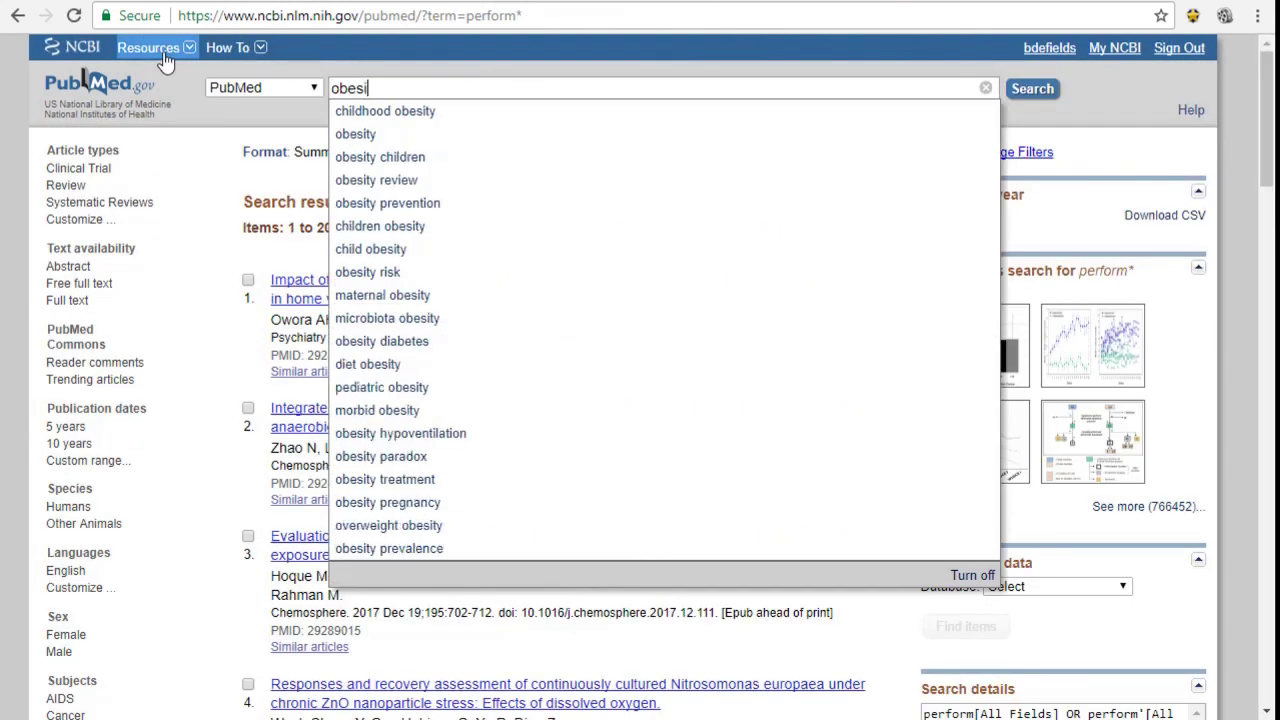
pyautogui.press('BackSpace')
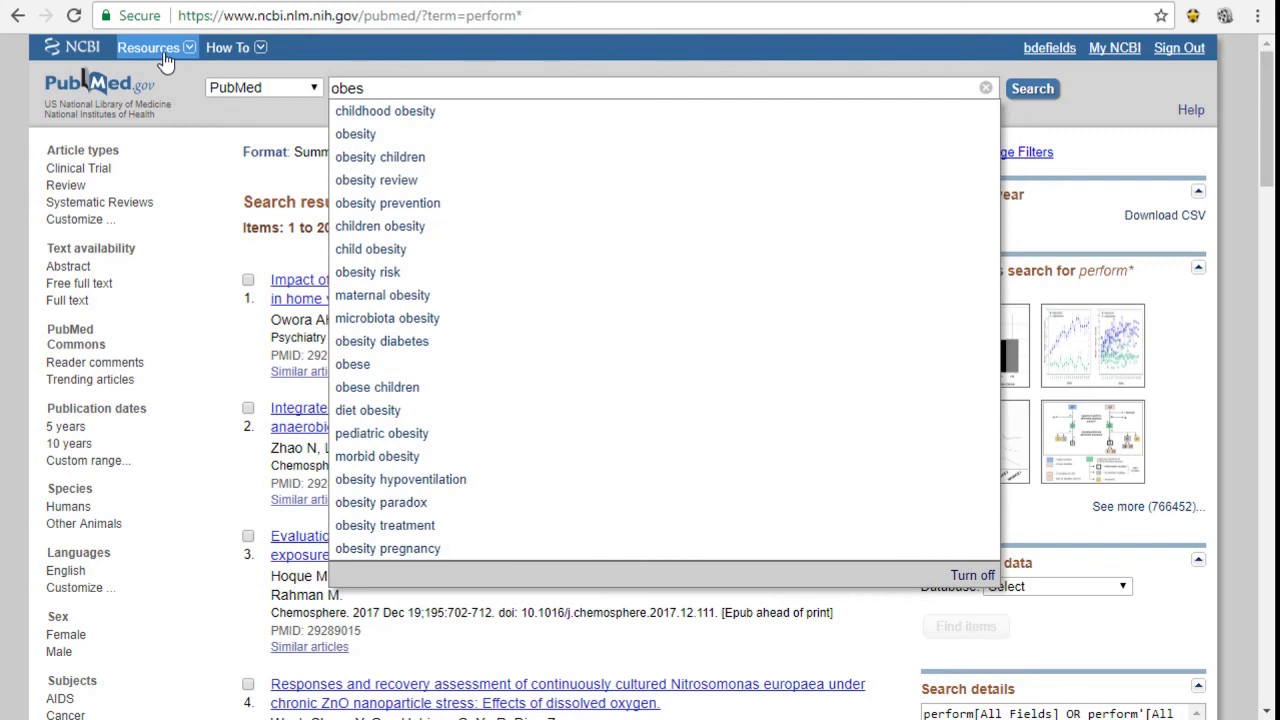
pyautogui.write('*')
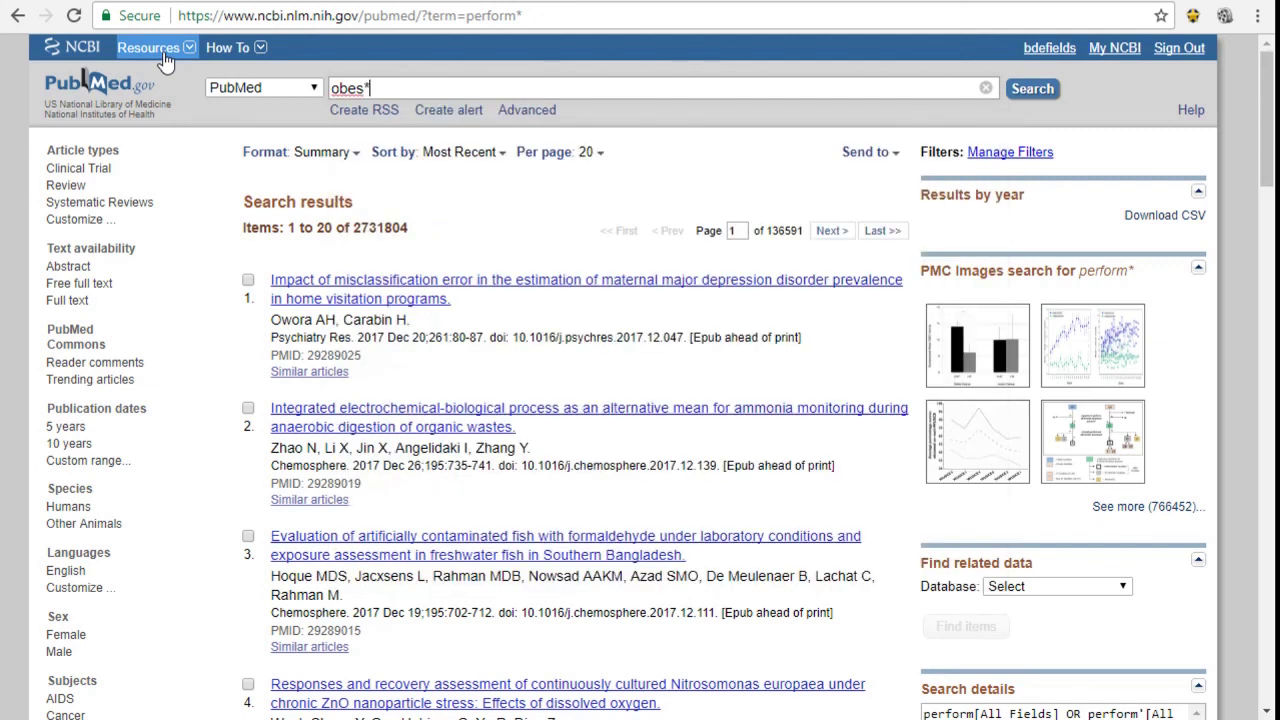
pyautogui.write(' AND perform')
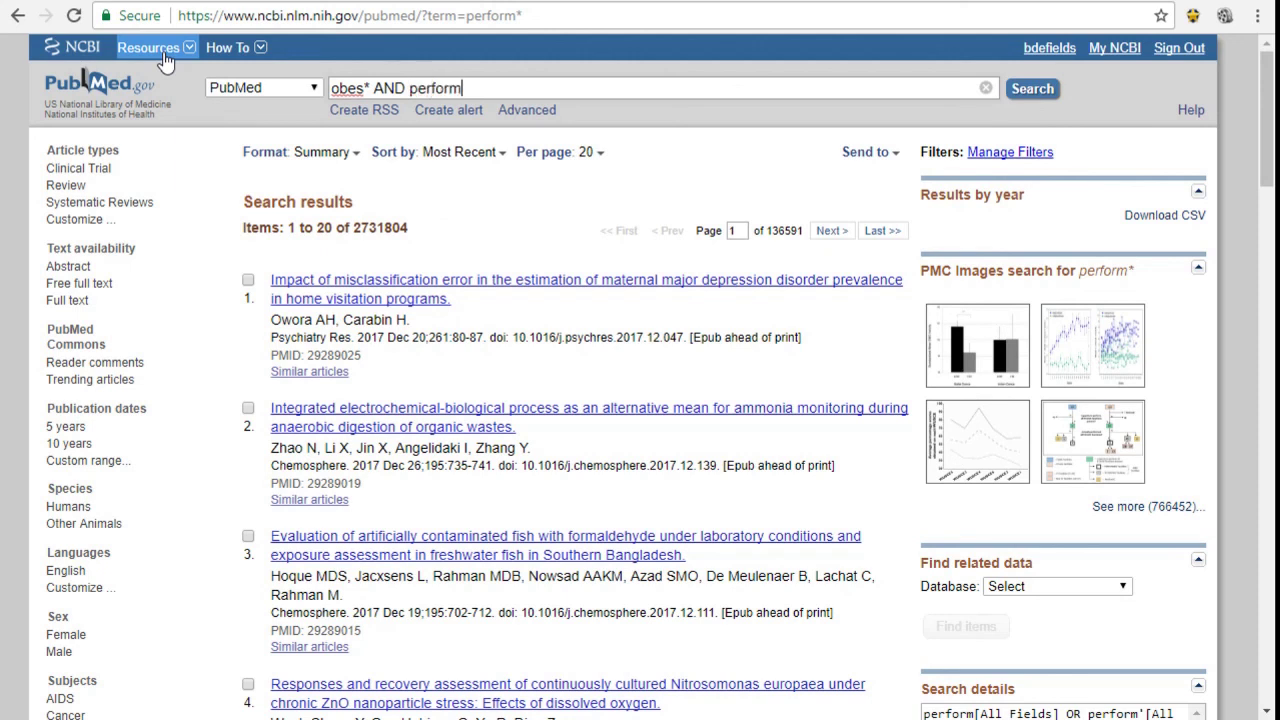
pyautogui.write('ance')
pyautogui.click(1044, 100)
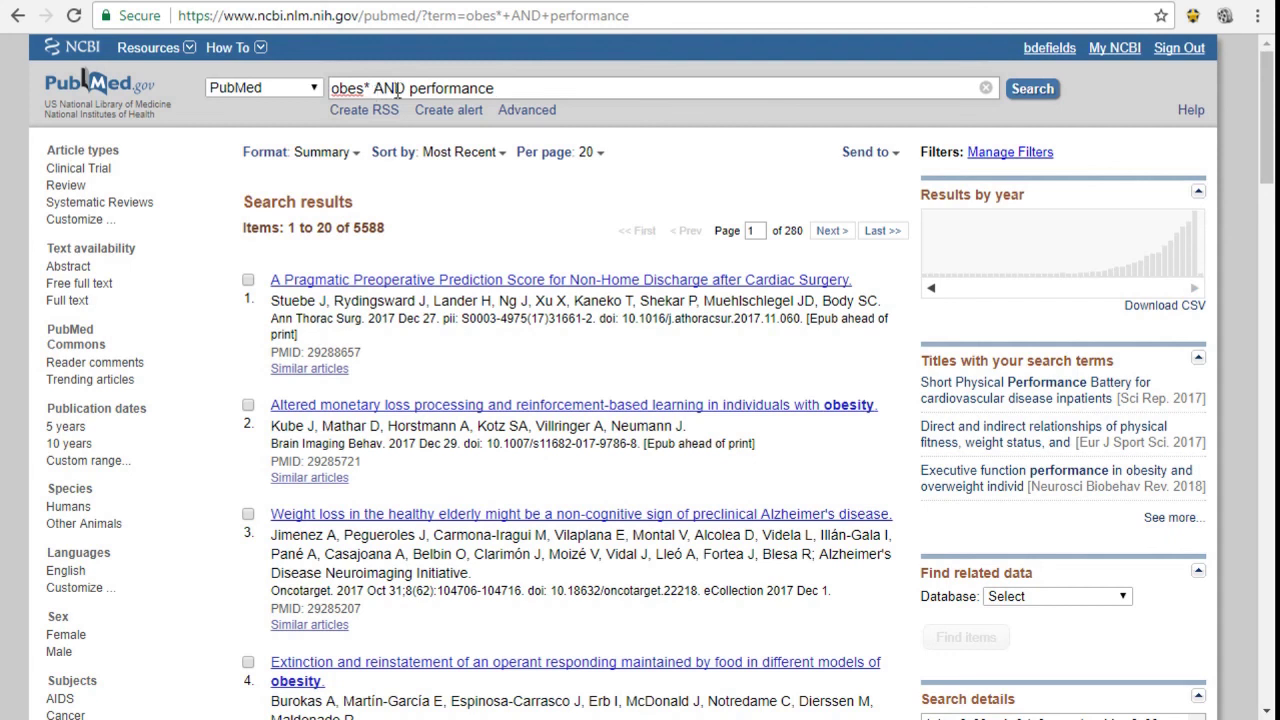
# - Trim the query down to obes* and search it alone
pyautogui.moveTo(384, 88); pyautogui.dragTo(406, 90)
pyautogui.hotkey('shift', 'End')
pyautogui.press('BackSpace')
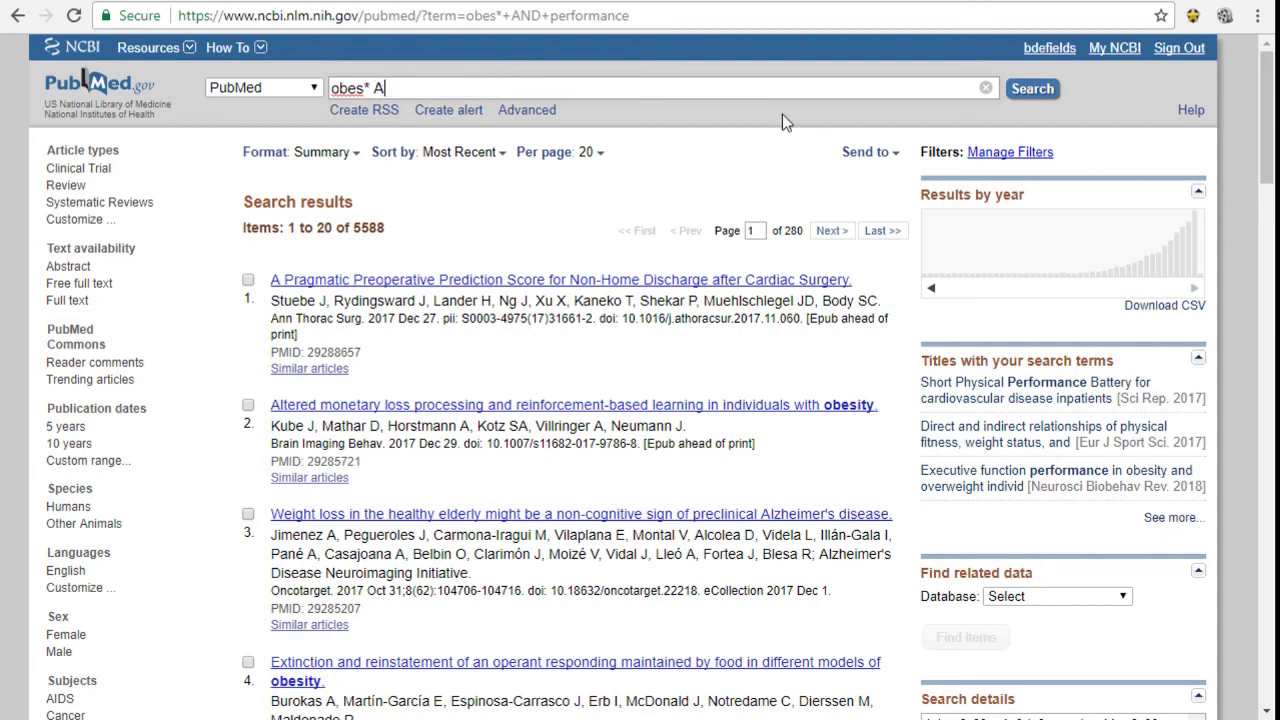
pyautogui.press('BackSpace')
pyautogui.click(1031, 88)
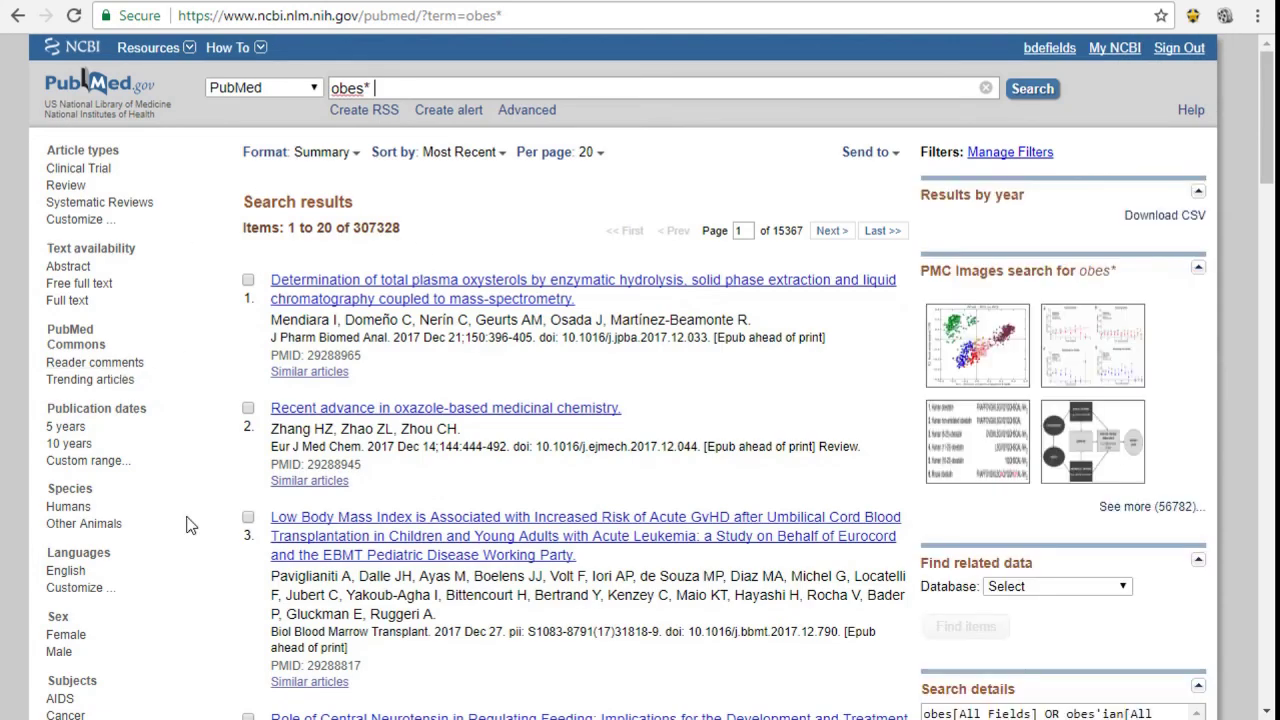